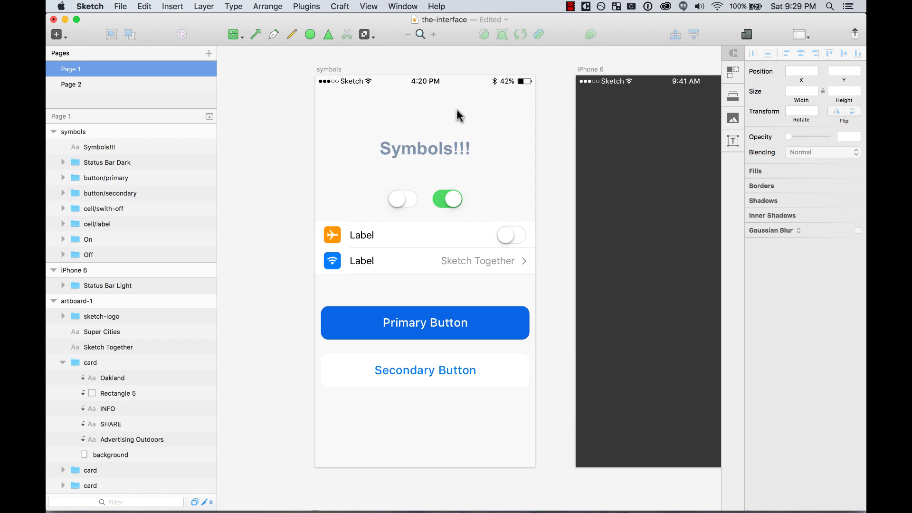
# Move both toggle switches on the symbols artboard up to Y 174.
pyautogui.moveTo(350, 188); pyautogui.dragTo(474, 199)
pyautogui.hotkey('shift', 'Up')
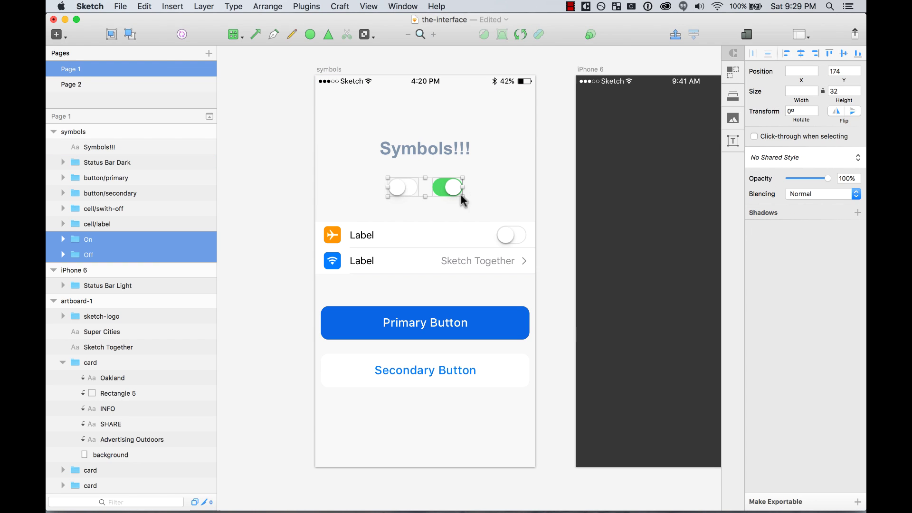
pyautogui.click(326, 156)
# Compare the dark status bar on the symbols artboard with the light one on the iPhone 6 artboard.
pyautogui.press('z')
pyautogui.moveTo(293, 57); pyautogui.dragTo(566, 438)
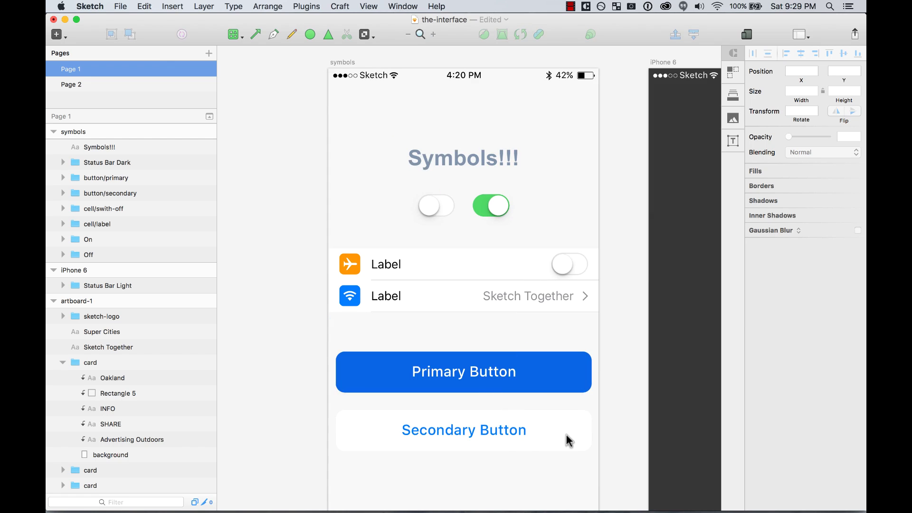
pyautogui.press('super+minus')
pyautogui.hscroll(3, 375, 257)
pyautogui.scroll(-3, 376, 257)
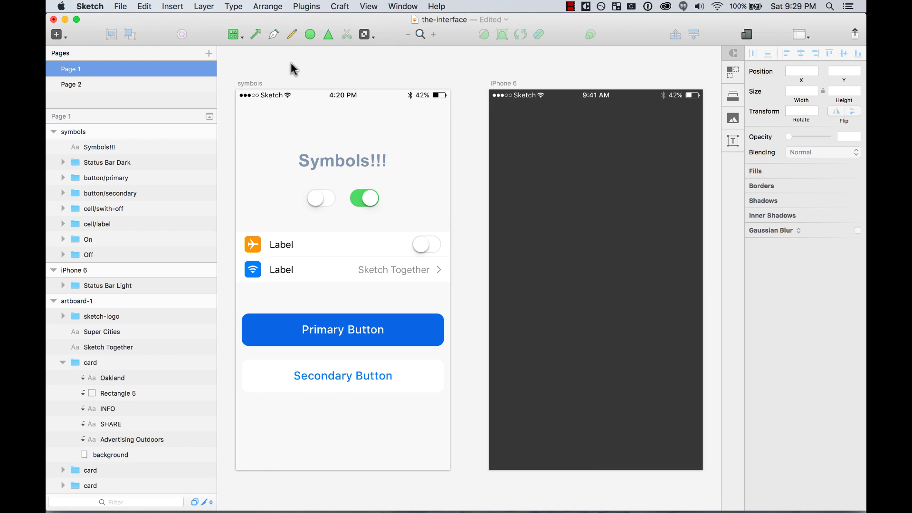
pyautogui.click(329, 96)
pyautogui.click(600, 98)
pyautogui.click(420, 94)
pyautogui.click(548, 97)
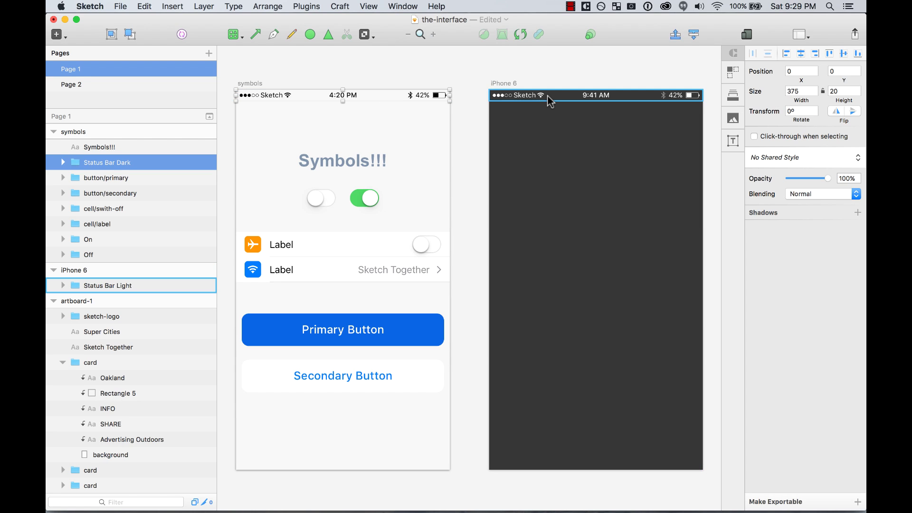
pyautogui.click(370, 95)
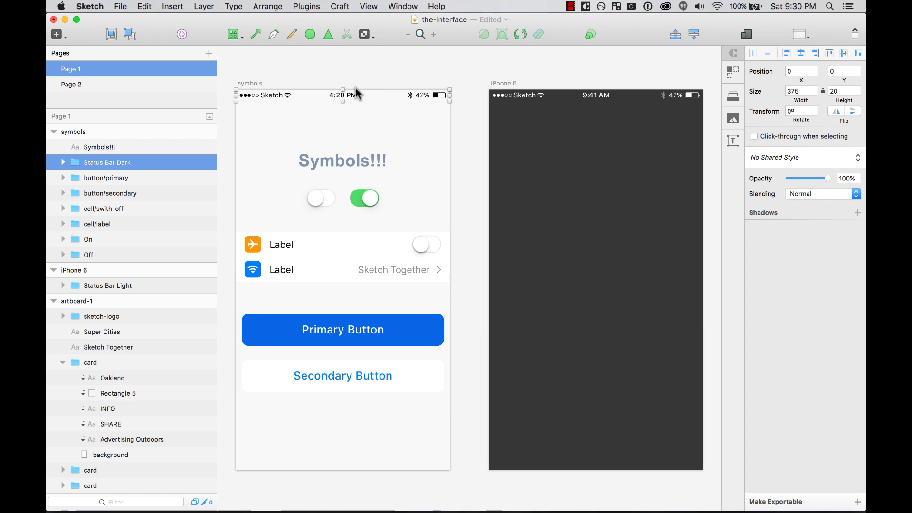
pyautogui.click(617, 101)
pyautogui.click(385, 100)
# Customize the toolbar to show both icons and text.
pyautogui.rightClick(454, 33)
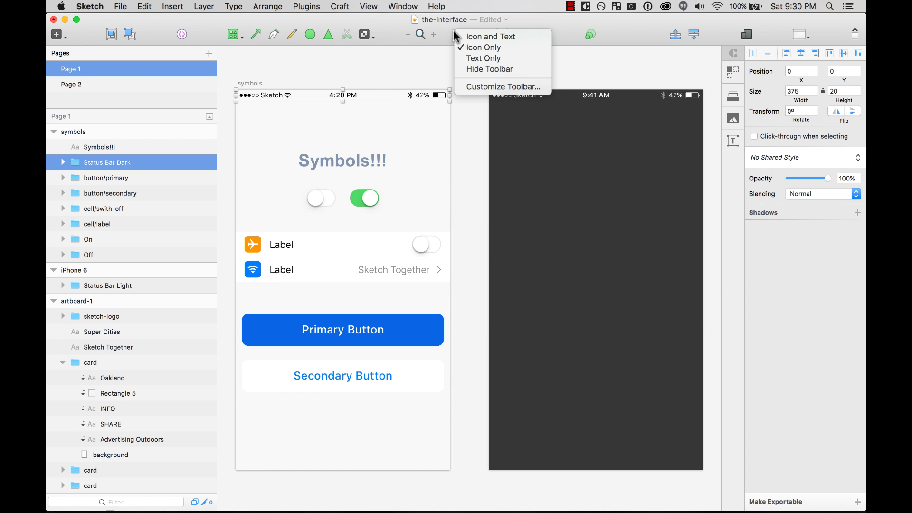
pyautogui.click(475, 87)
pyautogui.click(218, 314)
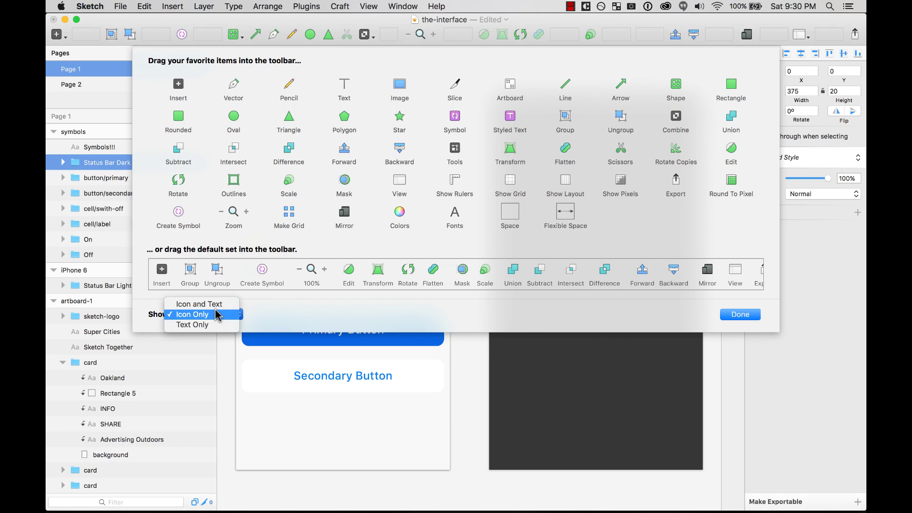
pyautogui.click(202, 301)
pyautogui.click(741, 315)
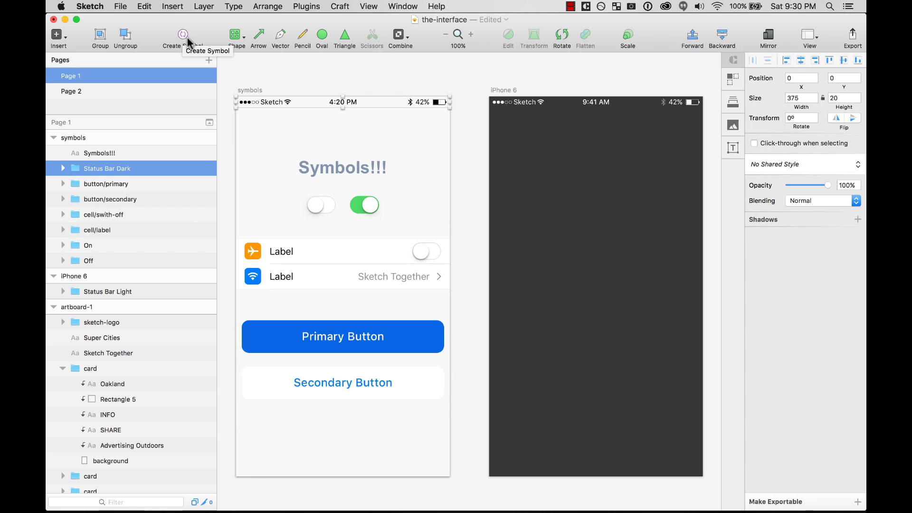
# Create a symbol from the symbols artboard's status bar, named Status Bar Dark and sent to the Symbols page.
pyautogui.click(358, 96)
pyautogui.click(357, 101)
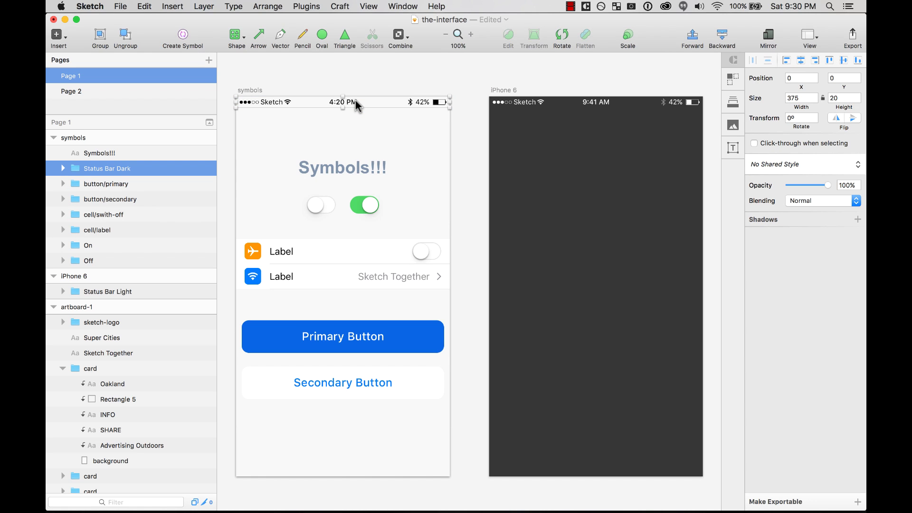
pyautogui.click(184, 38)
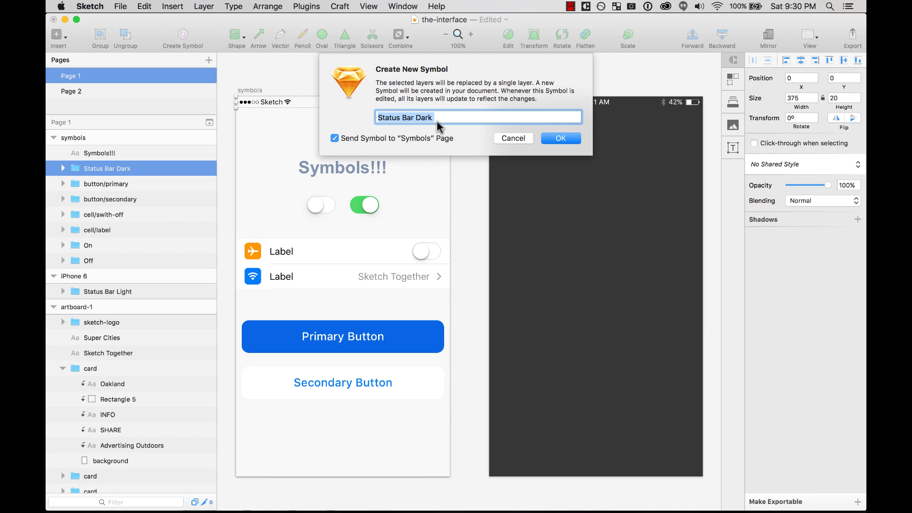
pyautogui.click(546, 140)
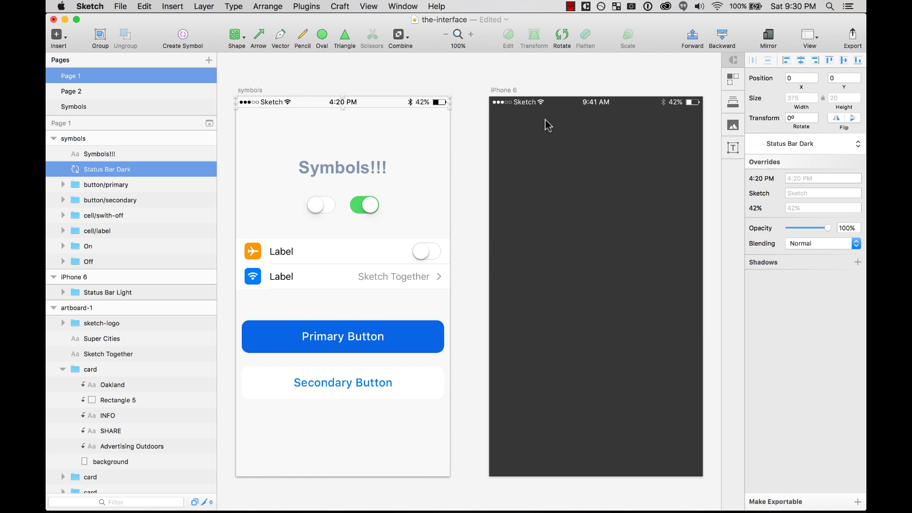
# Create a symbol from the iPhone 6 artboard's status bar, named Status Bar Light and sent to the Symbols page.
pyautogui.click(546, 104)
pyautogui.click(184, 37)
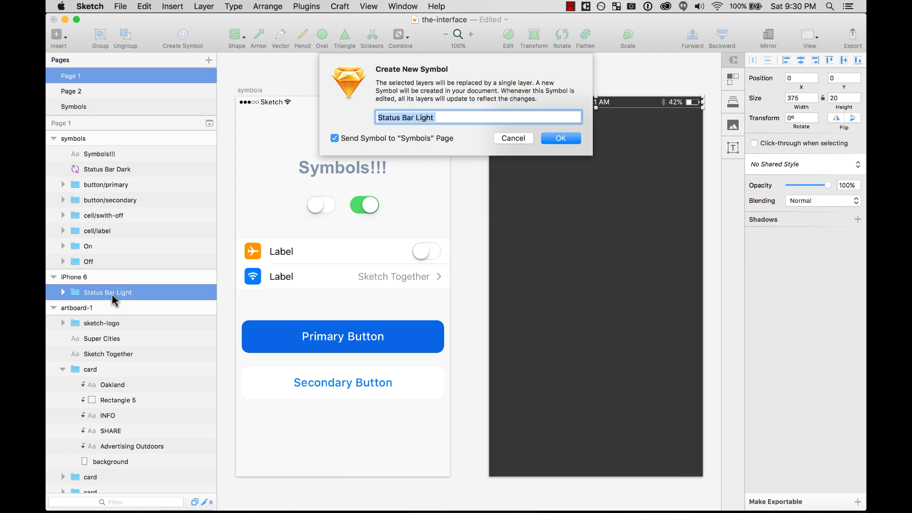
pyautogui.click(444, 115)
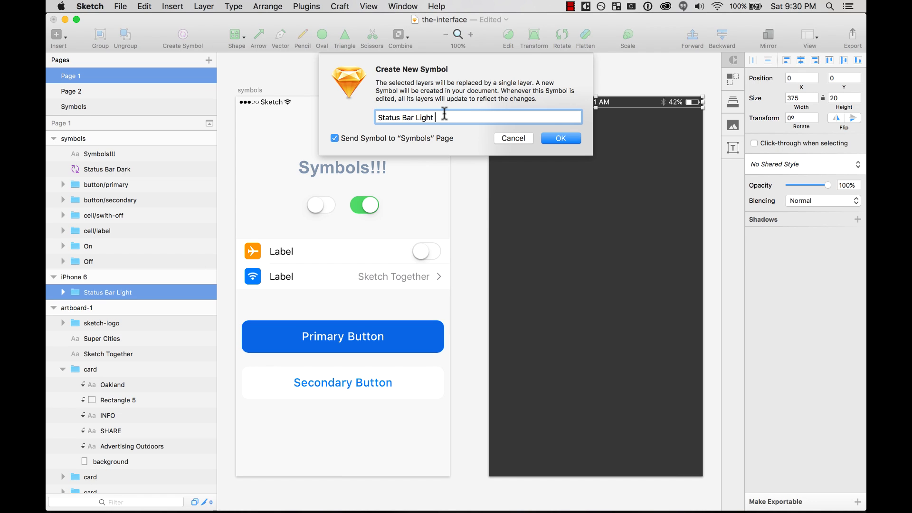
pyautogui.click(566, 140)
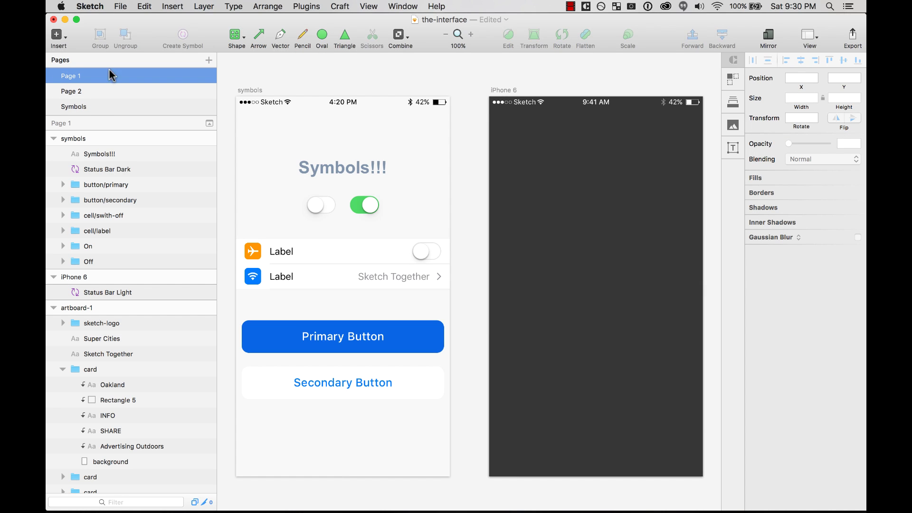
# On the Symbols page, move the Status Bar Light symbol directly beneath Status Bar Dark, at X 256, Y 448.
pyautogui.click(88, 107)
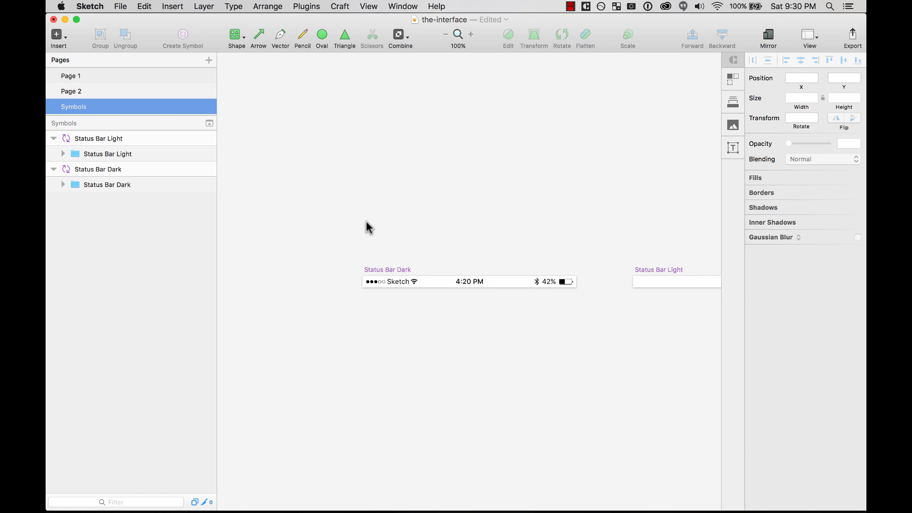
pyautogui.press('super+minus')
pyautogui.moveTo(361, 224); pyautogui.dragTo(632, 332)
pyautogui.click(531, 242)
pyautogui.moveTo(531, 242); pyautogui.dragTo(303, 278)
pyautogui.moveTo(259, 220); pyautogui.dragTo(517, 392)
pyautogui.click(321, 245)
pyautogui.moveTo(322, 244); pyautogui.dragTo(321, 234)
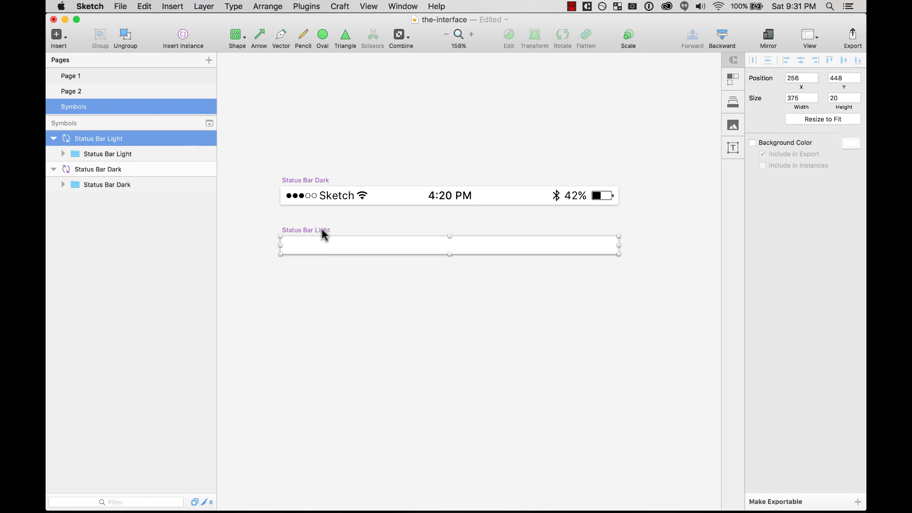
# Open the master symbol from the dark status bar on Page 1, and return to the instance.
pyautogui.click(112, 77)
pyautogui.click(418, 101)
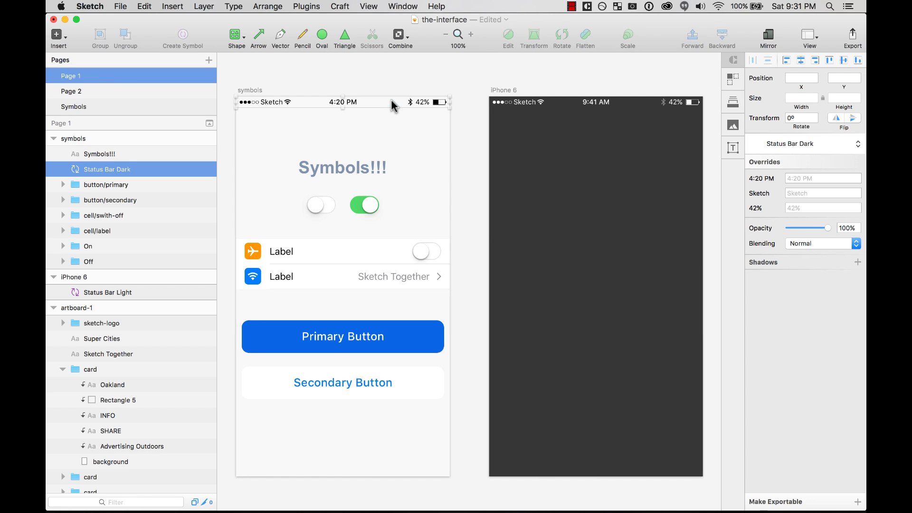
pyautogui.doubleClick(424, 106)
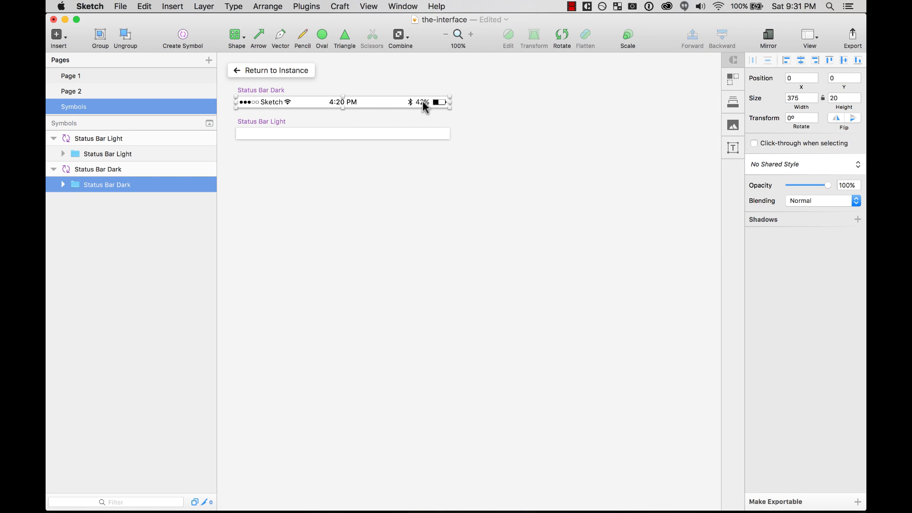
pyautogui.click(281, 74)
pyautogui.click(366, 77)
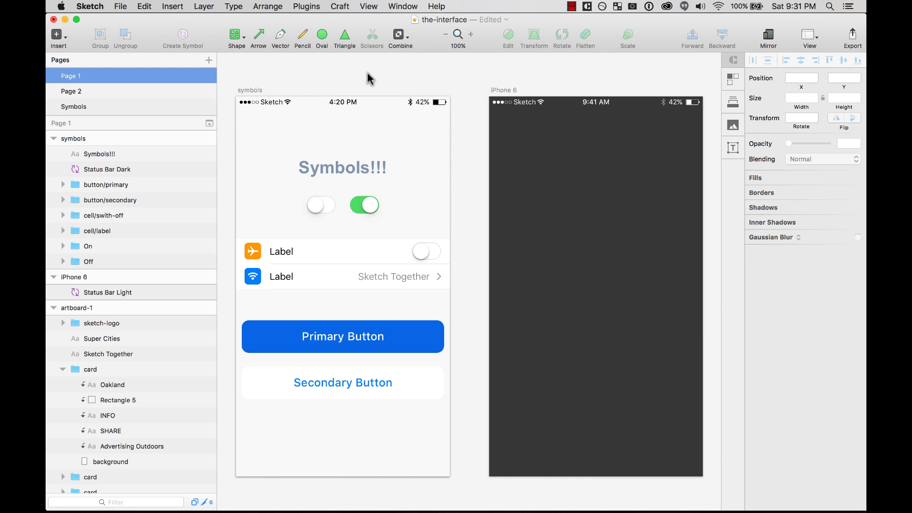
# Open the dark status bar's master symbol and change its time text to 4:20 AM.
pyautogui.click(343, 101)
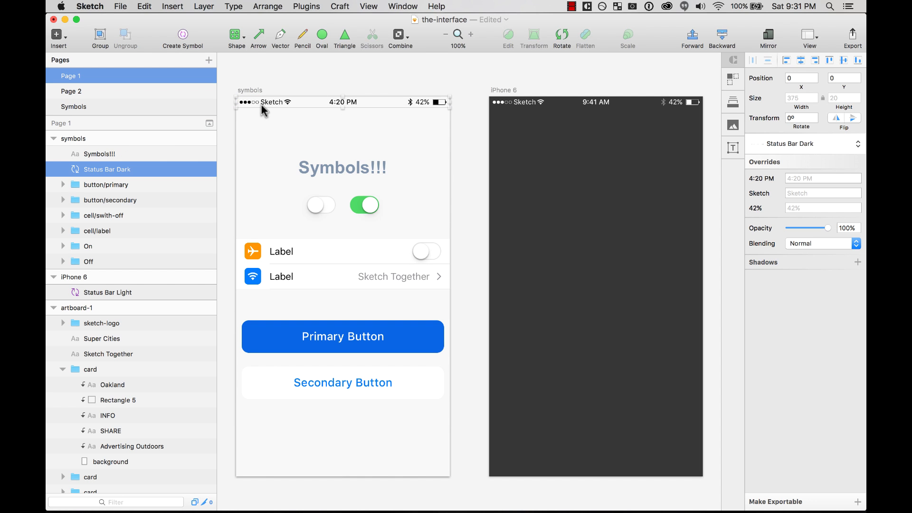
pyautogui.hscroll(-5, 350, 132)
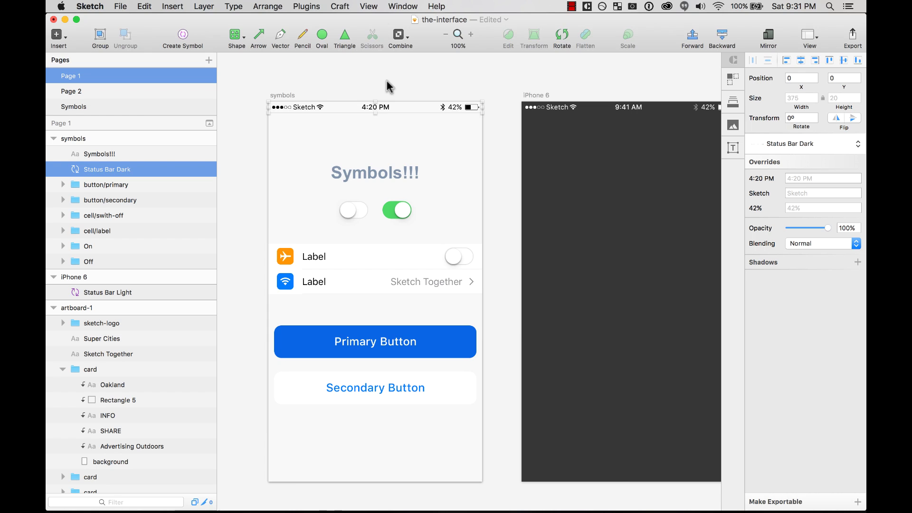
pyautogui.doubleClick(354, 109)
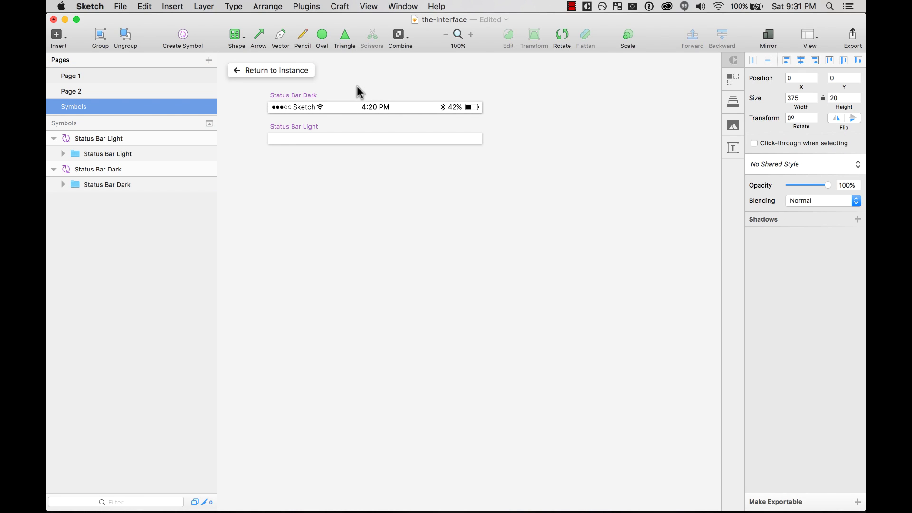
pyautogui.doubleClick(386, 109)
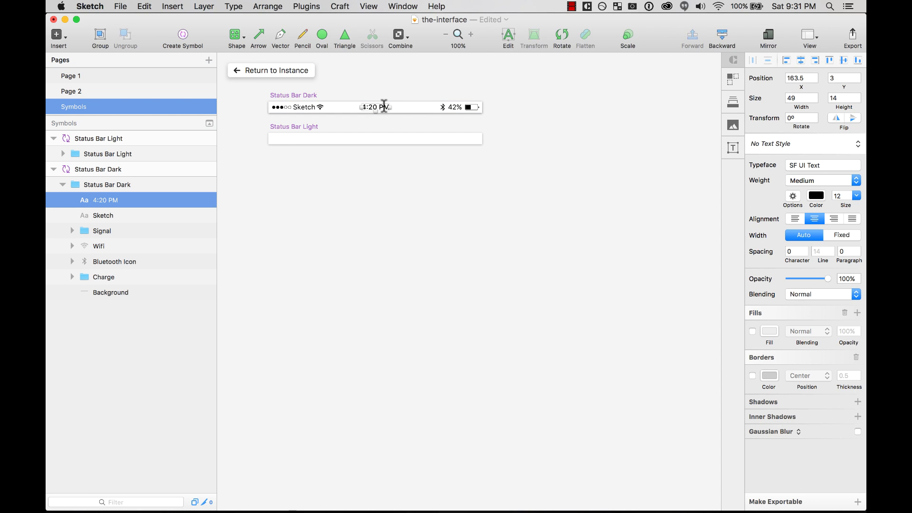
pyautogui.doubleClick(385, 108)
pyautogui.write('A')
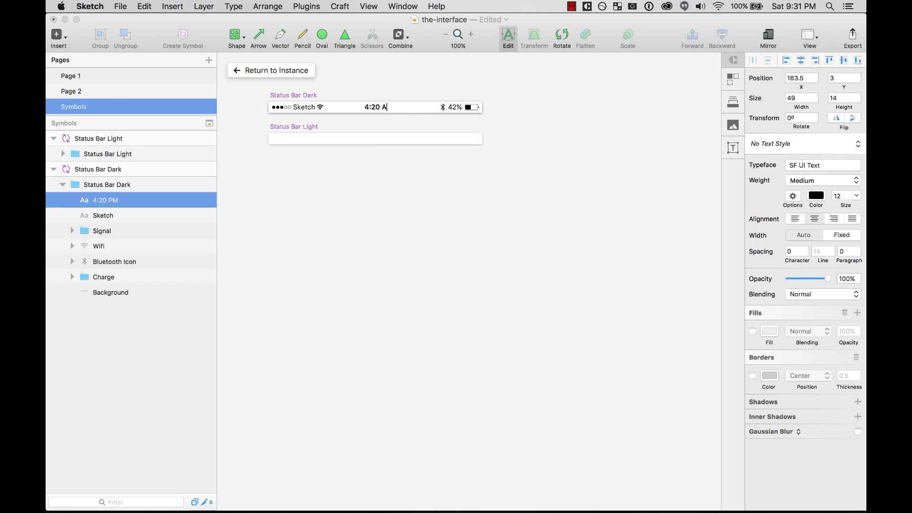
# Change the time text in the Status Bar Light master symbol to 9:41 PM.
pyautogui.click(387, 141)
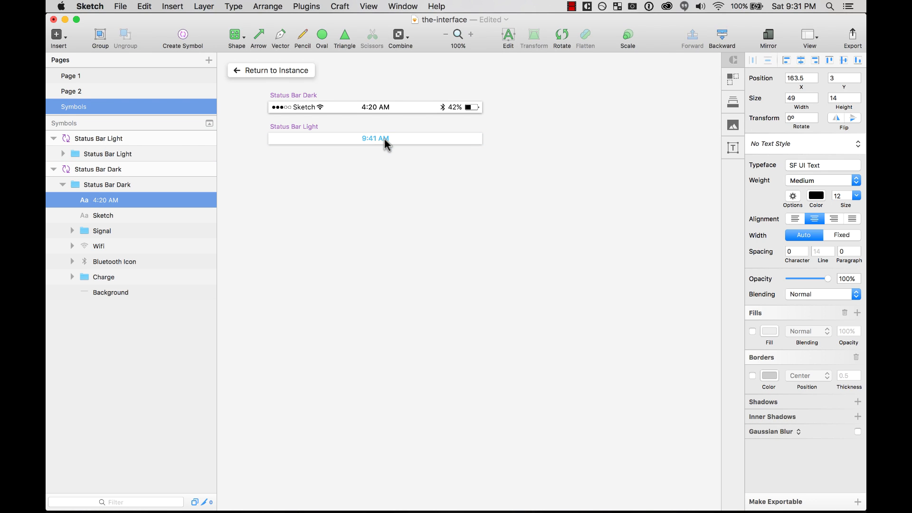
pyautogui.doubleClick(385, 139)
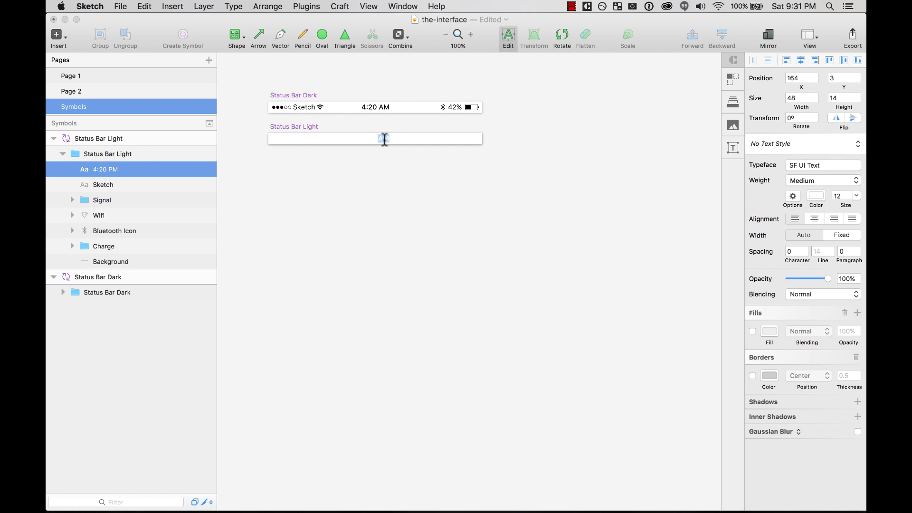
pyautogui.press('super+z')
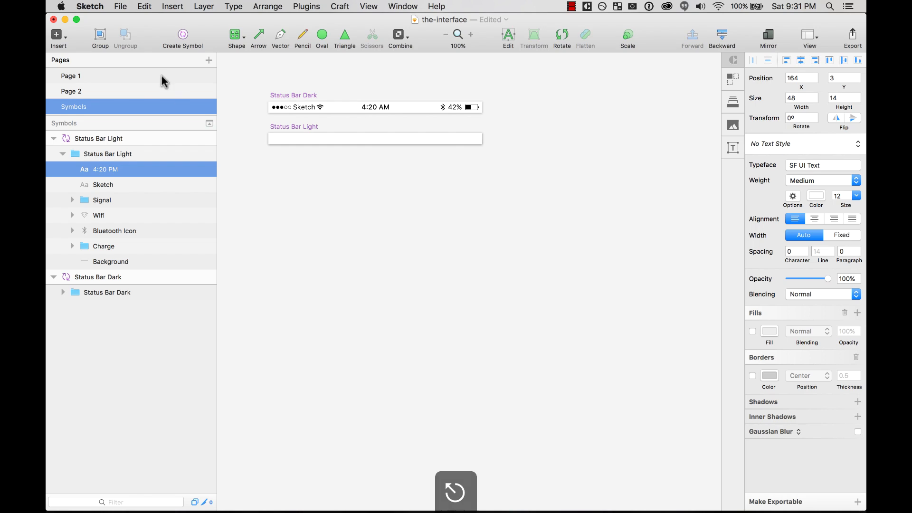
# Go back to Page 1 and check the time and overrides of both status bar instances.
pyautogui.click(149, 76)
pyautogui.click(398, 73)
pyautogui.click(380, 112)
pyautogui.click(638, 109)
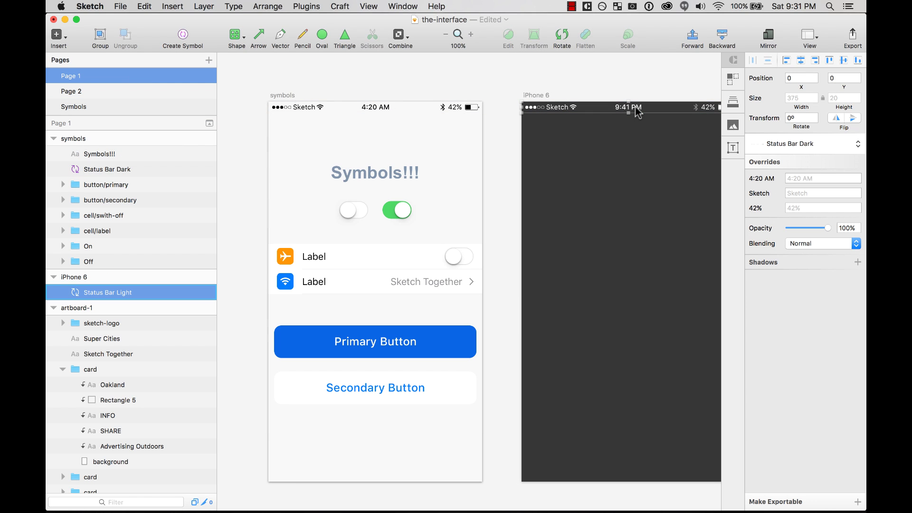
pyautogui.click(374, 113)
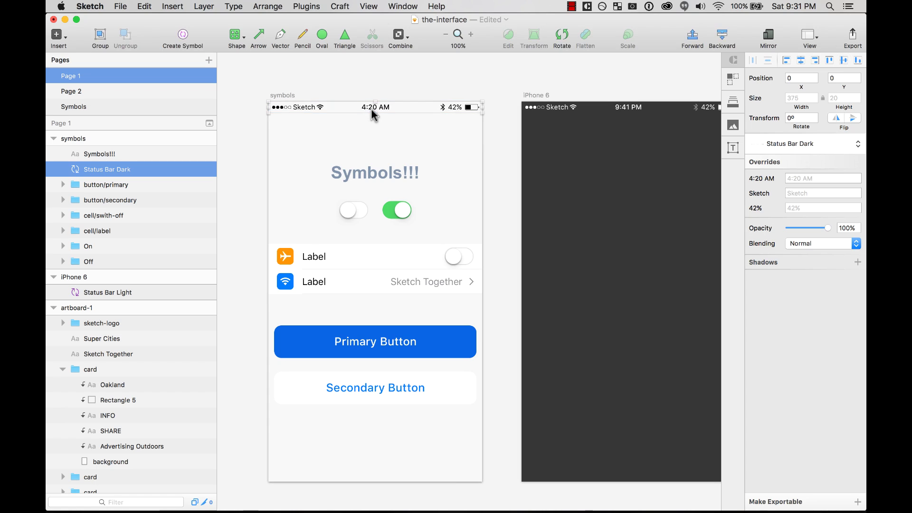
pyautogui.click(350, 90)
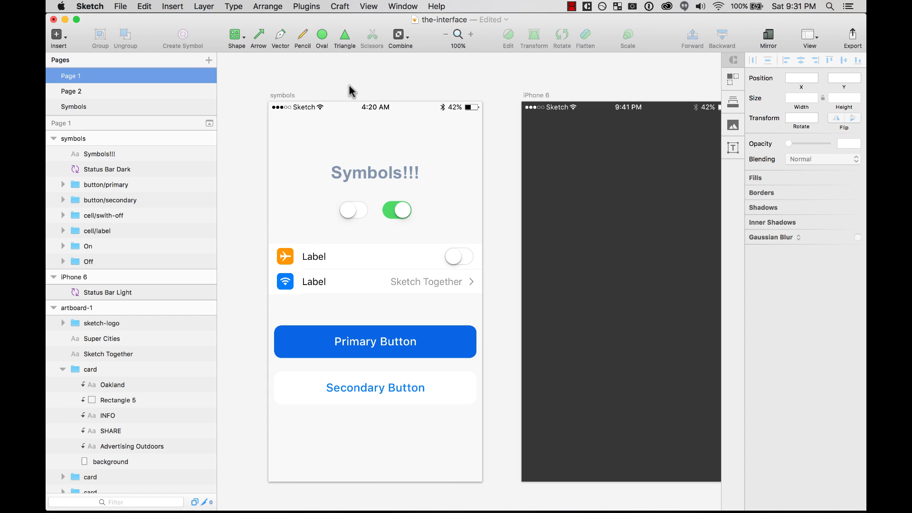
pyautogui.click(383, 111)
pyautogui.click(383, 110)
pyautogui.click(383, 111)
pyautogui.click(584, 111)
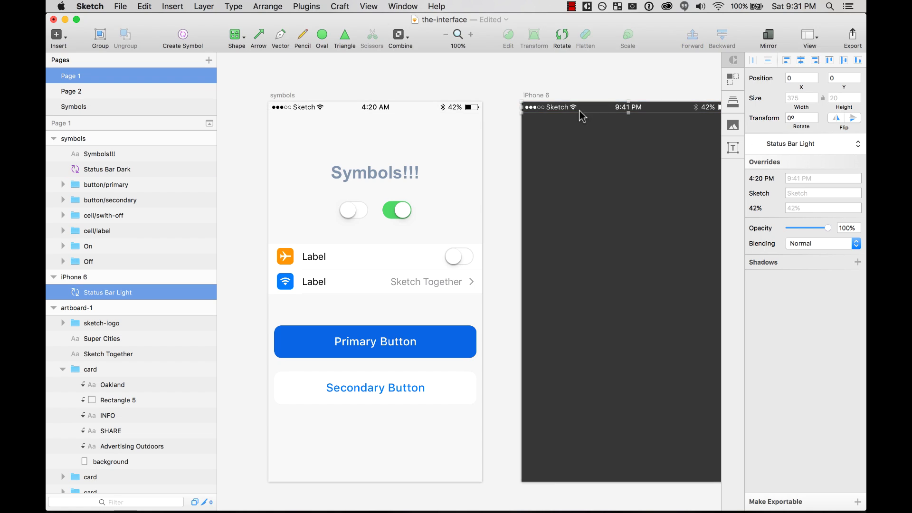
# Set the iPhone 6 artboard's background color to white.
pyautogui.click(541, 95)
pyautogui.click(851, 145)
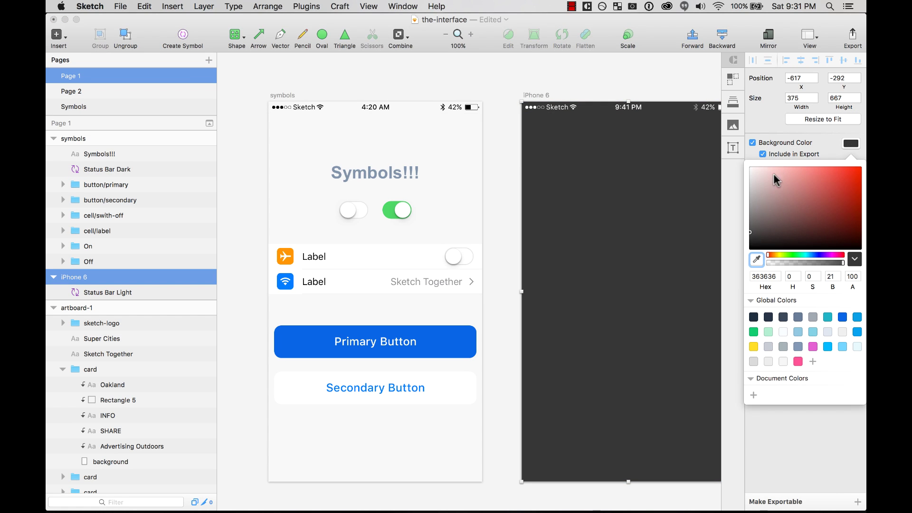
pyautogui.moveTo(782, 174); pyautogui.dragTo(732, 151)
# Swap the status bar instance on the iPhone 6 artboard to the Status Bar Dark symbol.
pyautogui.click(630, 111)
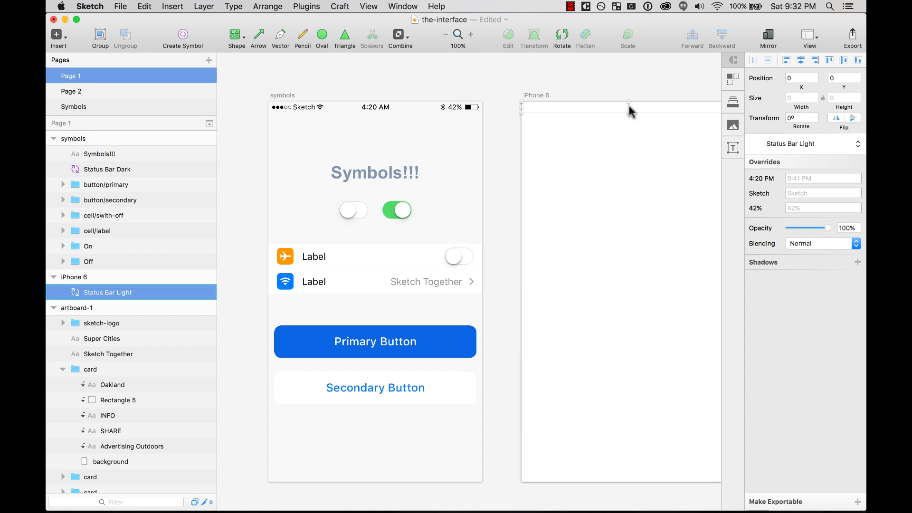
pyautogui.hscroll(2, 630, 111)
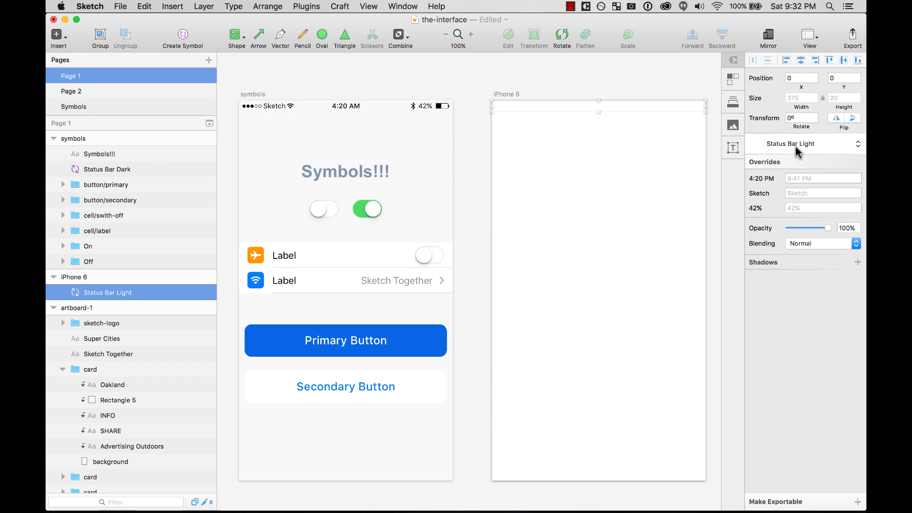
pyautogui.click(824, 143)
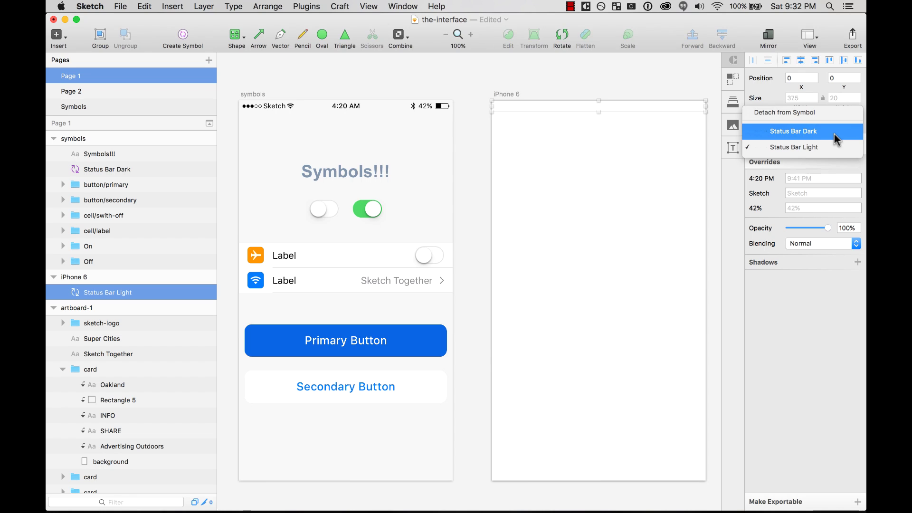
pyautogui.click(836, 134)
pyautogui.press('Escape')
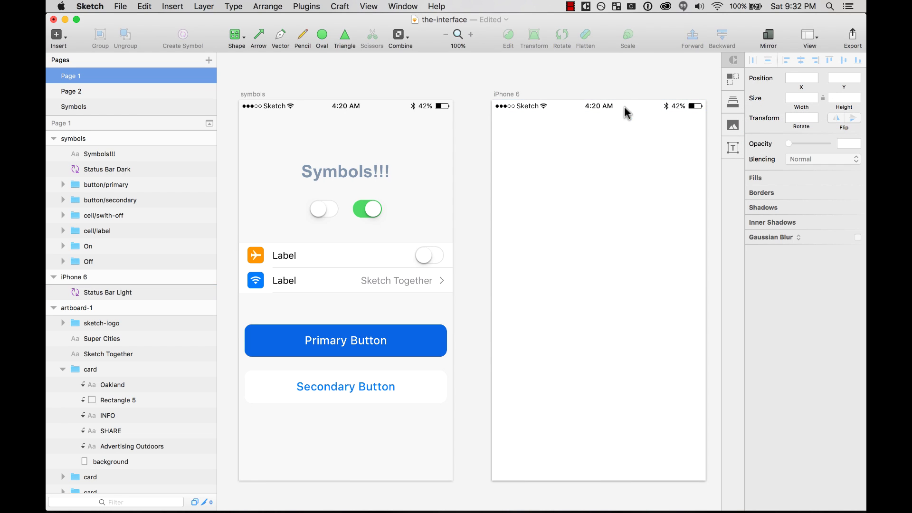
pyautogui.click(620, 107)
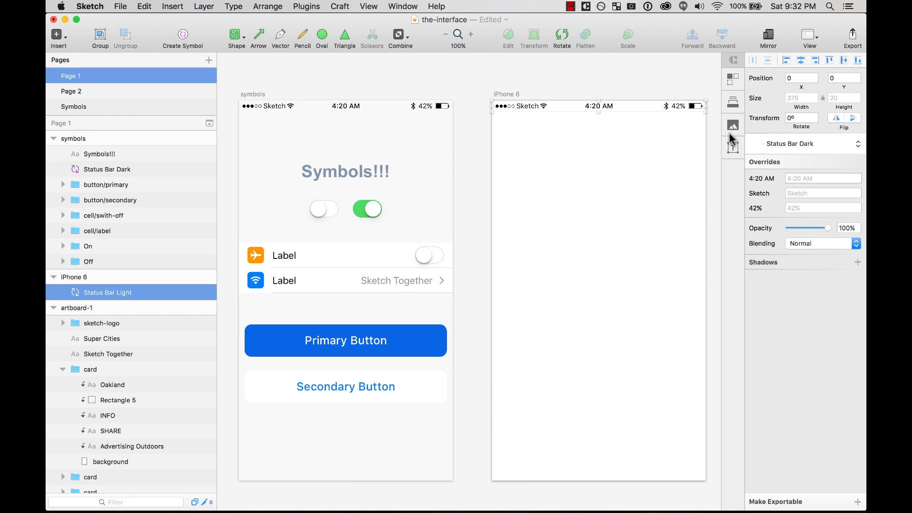
# Undo the symbol swap and the white background change on the iPhone 6 artboard.
pyautogui.press('super+z')
pyautogui.press('super+z')
pyautogui.press('super+z')
pyautogui.press('super+z')
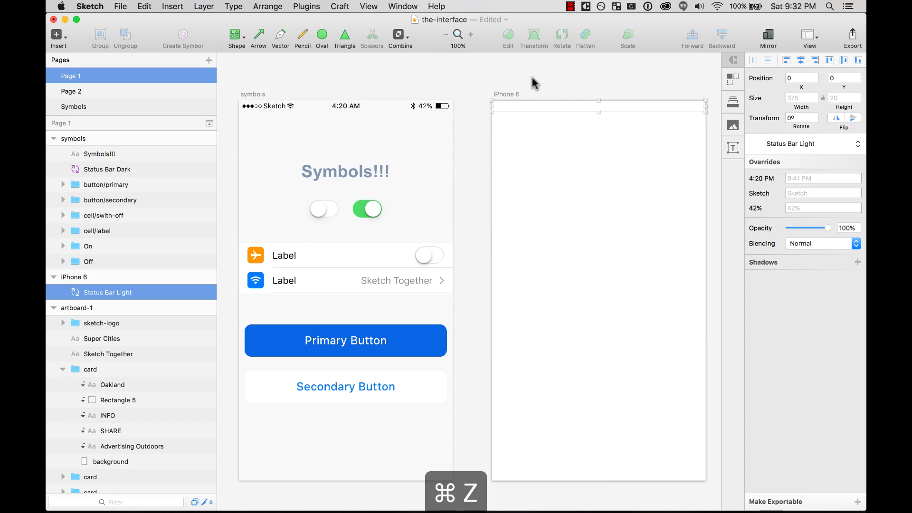
pyautogui.press('super+z')
pyautogui.click(504, 102)
pyautogui.press('super+z')
pyautogui.click(519, 107)
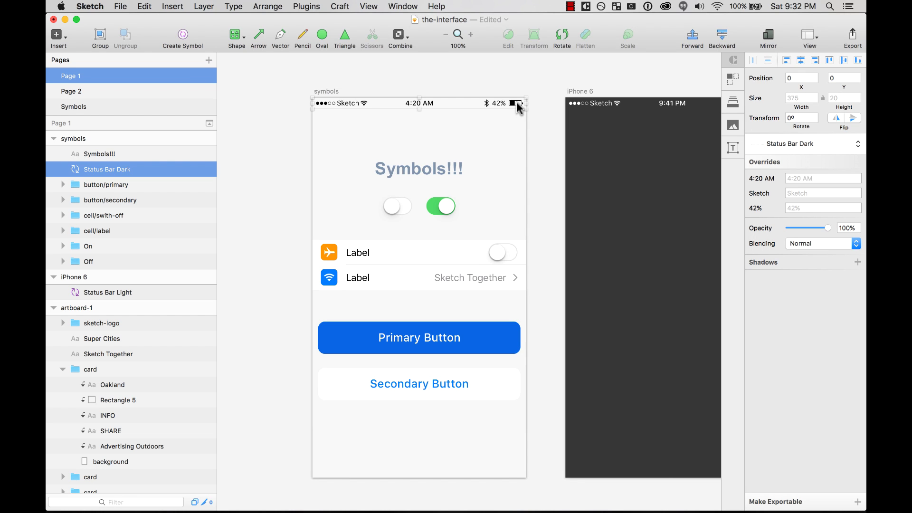
# Inspect the two table cell groups on the symbols artboard and the Label text inside each.
pyautogui.click(473, 74)
pyautogui.press('z')
pyautogui.moveTo(303, 80); pyautogui.dragTo(549, 452)
pyautogui.click(528, 299)
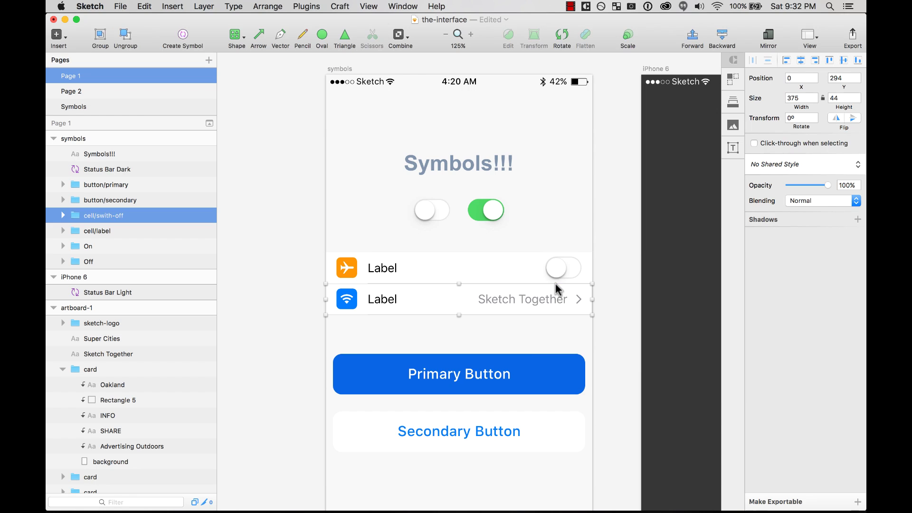
pyautogui.click(523, 267)
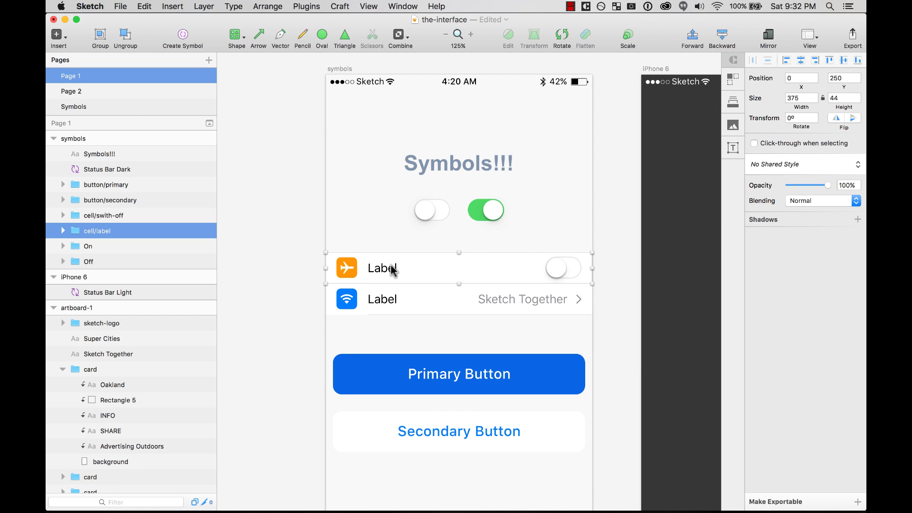
pyautogui.click(308, 264)
pyautogui.keyDown('super'); pyautogui.click(389, 270); pyautogui.keyUp('super')
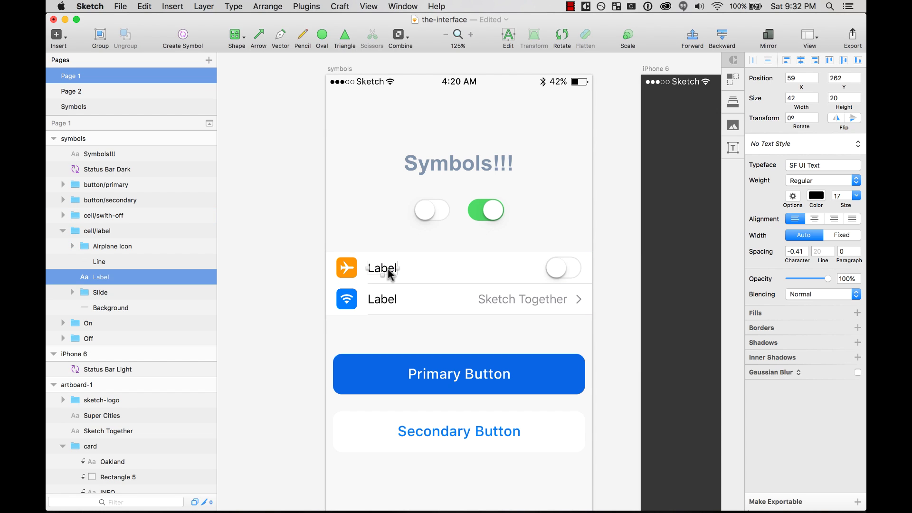
pyautogui.keyDown('super'); pyautogui.click(390, 302); pyautogui.keyUp('super')
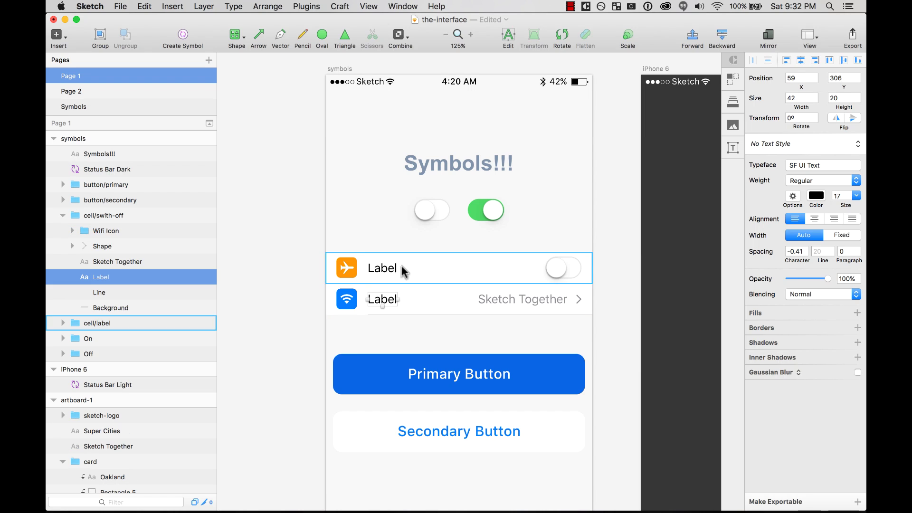
pyautogui.click(389, 271)
pyautogui.moveTo(389, 275); pyautogui.dragTo(437, 338)
pyautogui.press('super+z')
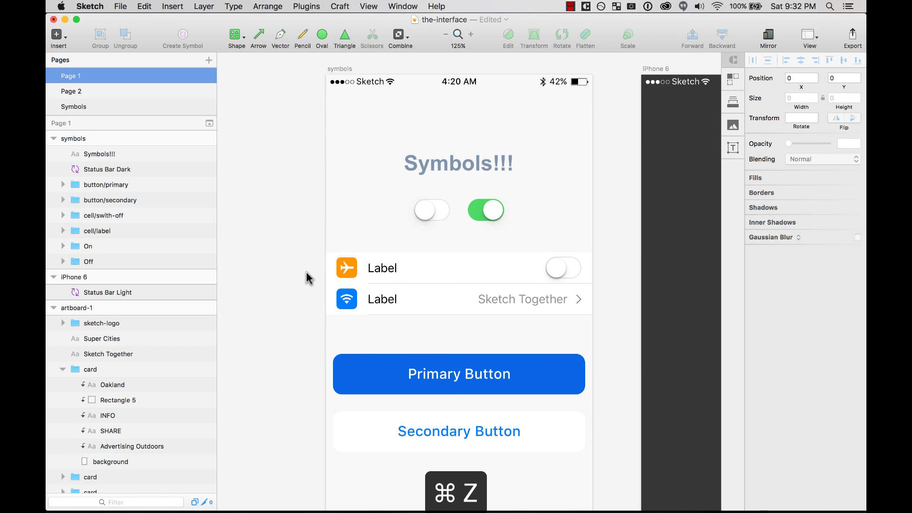
# Examine how the Label text is nested inside the airplane cell group on the symbols artboard.
pyautogui.click(385, 276)
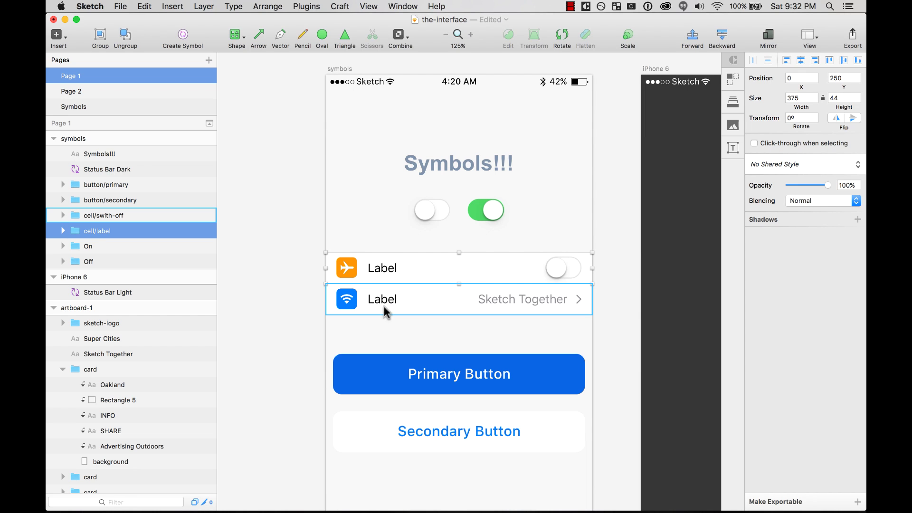
pyautogui.doubleClick(384, 269)
pyautogui.press('alt')
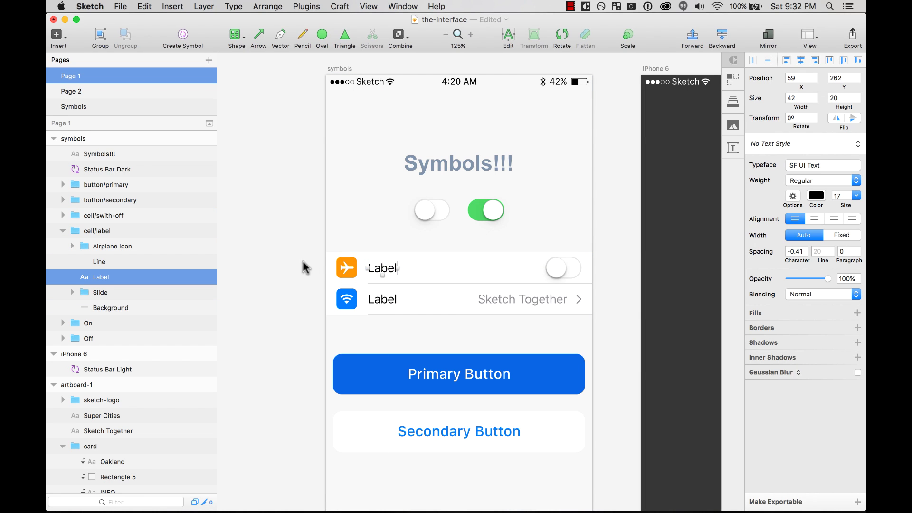
pyautogui.click(329, 269)
pyautogui.doubleClick(388, 269)
pyautogui.click(314, 274)
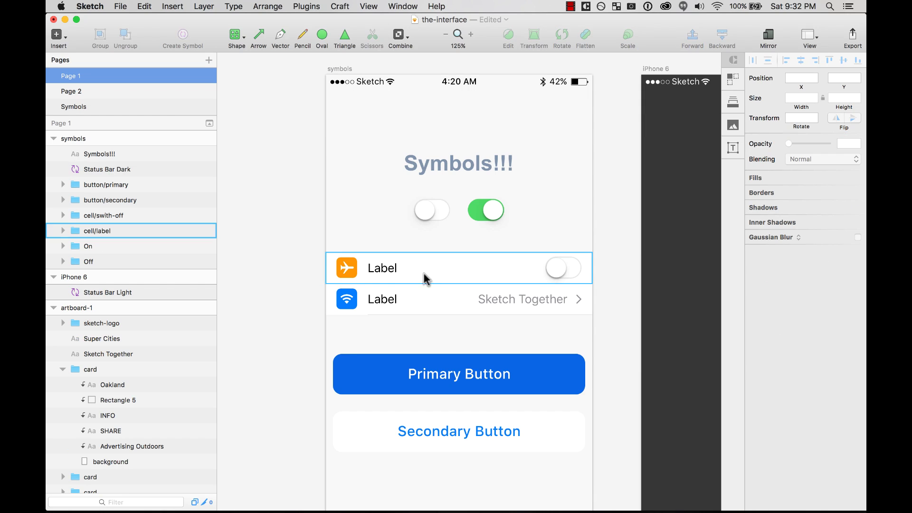
pyautogui.doubleClick(402, 274)
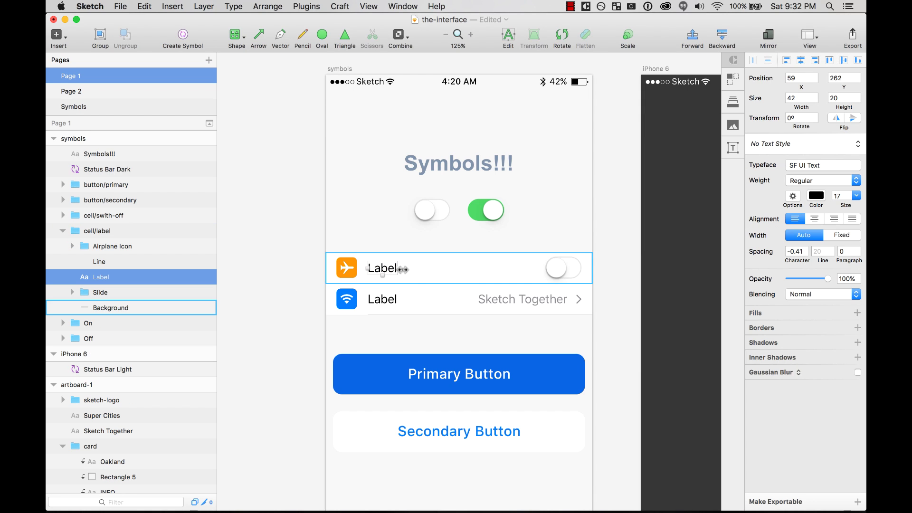
# Turn the whole airplane cell group into a symbol named cell/label, sent to the Symbols page.
pyautogui.press('Escape')
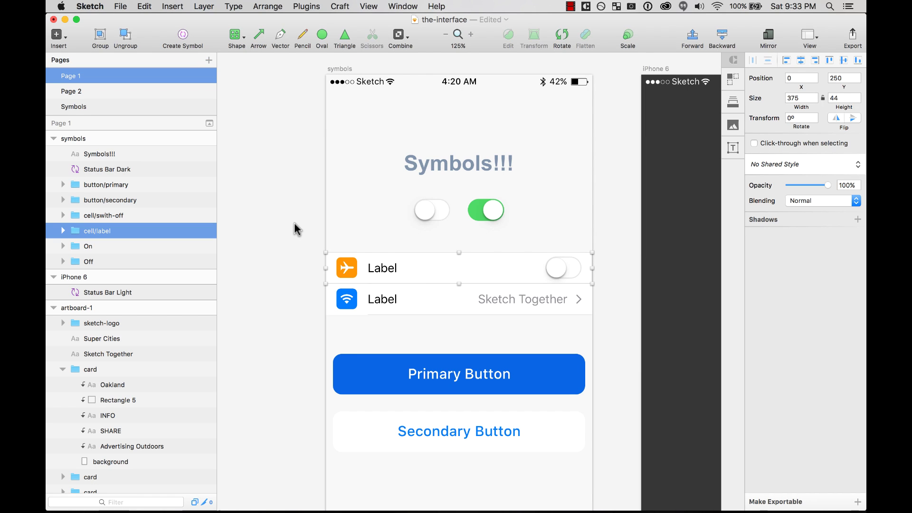
pyautogui.click(183, 35)
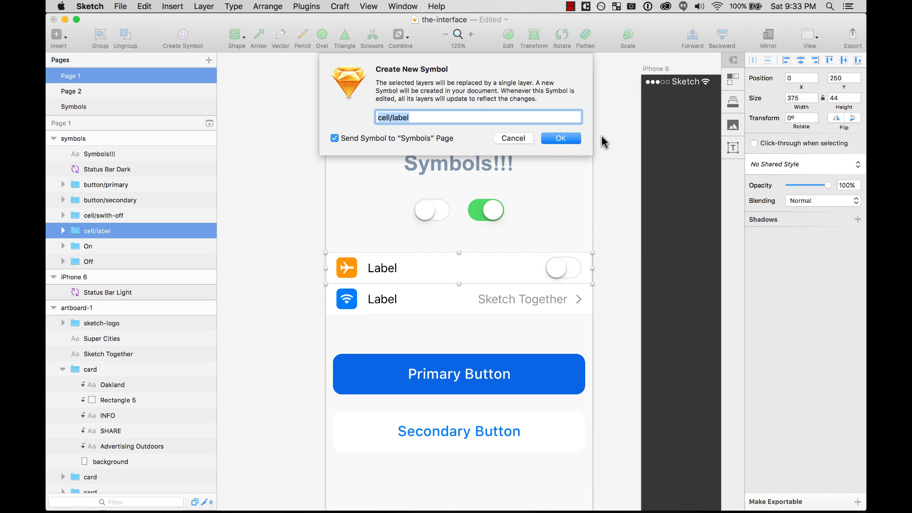
pyautogui.click(561, 138)
# Turn the Wi-Fi cell group into a symbol named cell/swith-off, sent to the Symbols page.
pyautogui.click(406, 303)
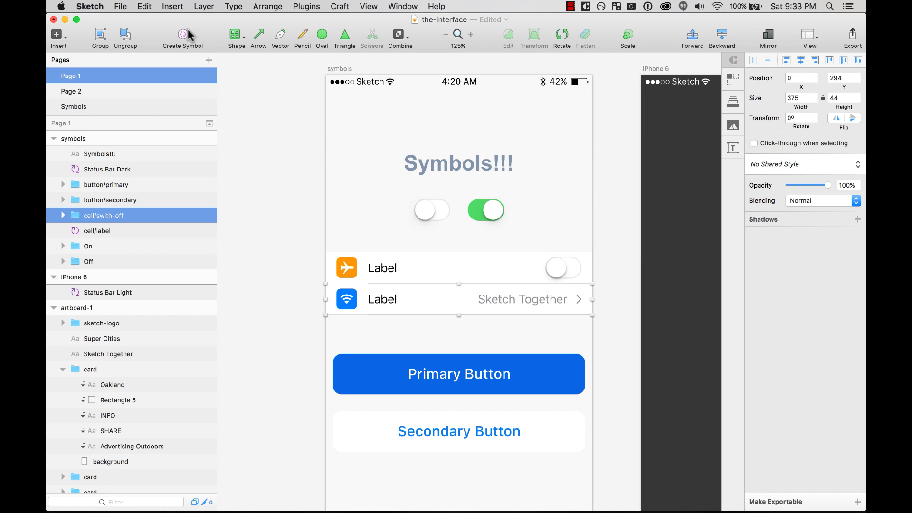
pyautogui.click(191, 34)
pyautogui.click(413, 118)
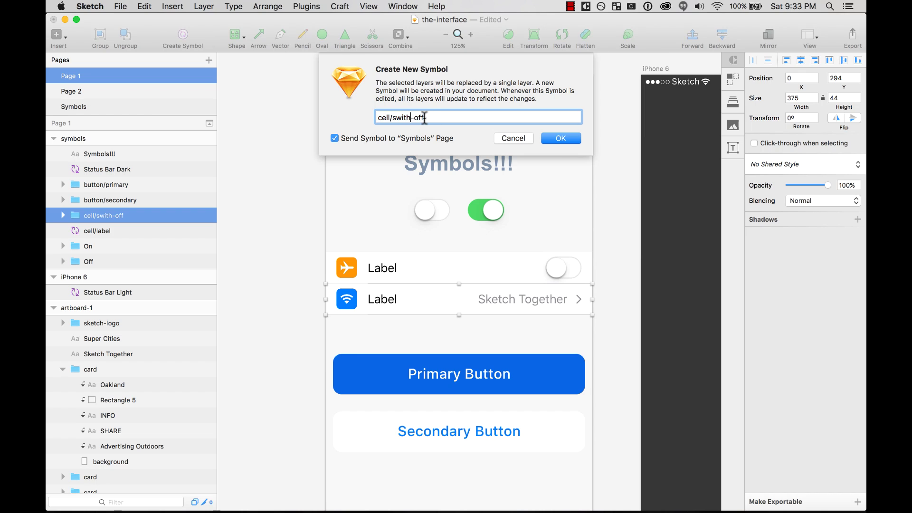
pyautogui.click(561, 138)
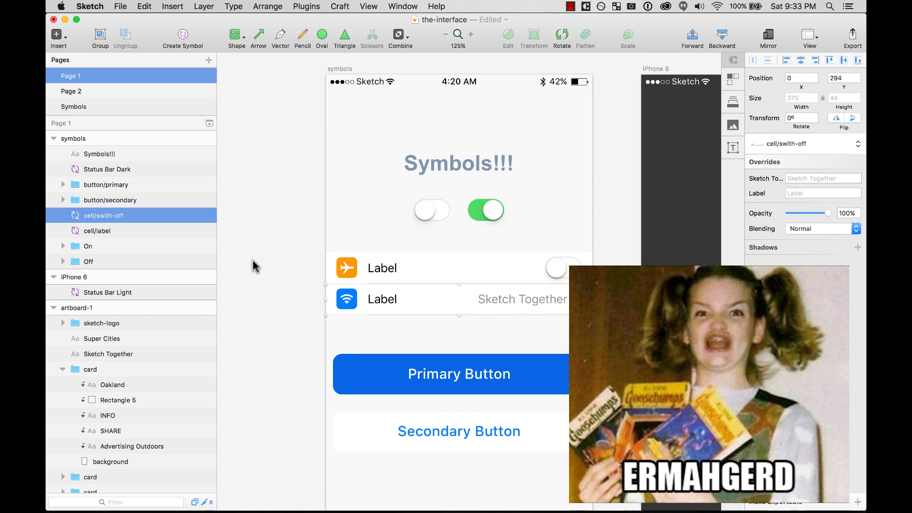
# Override the label text of the cell/label instance with "Notifications".
pyautogui.click(484, 268)
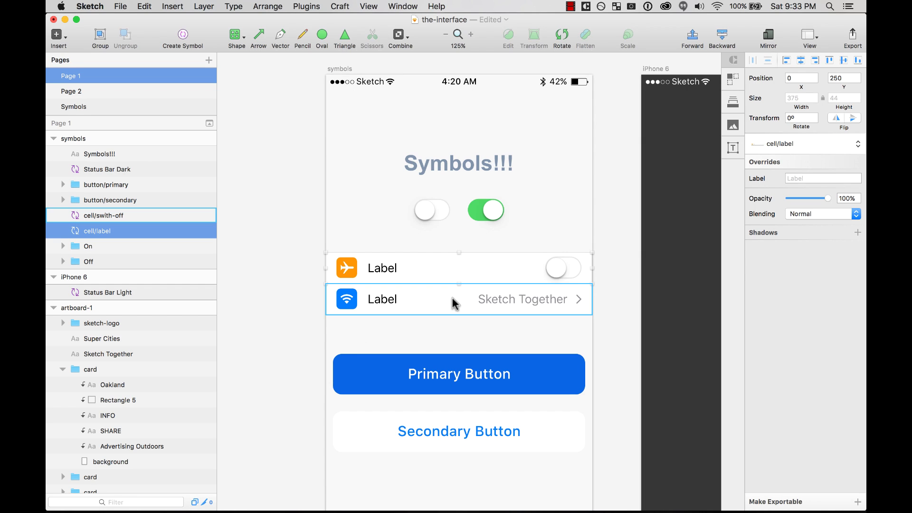
pyautogui.click(806, 178)
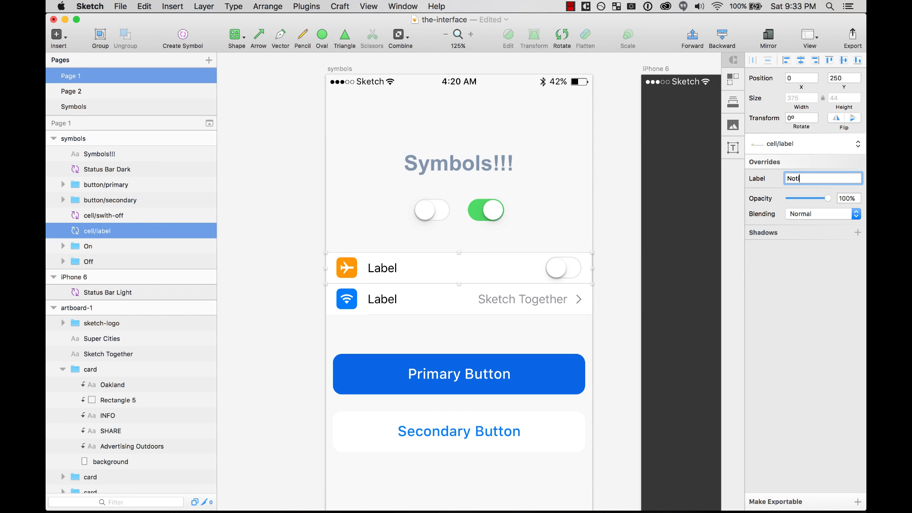
pyautogui.write('Notifications')
pyautogui.press('Return')
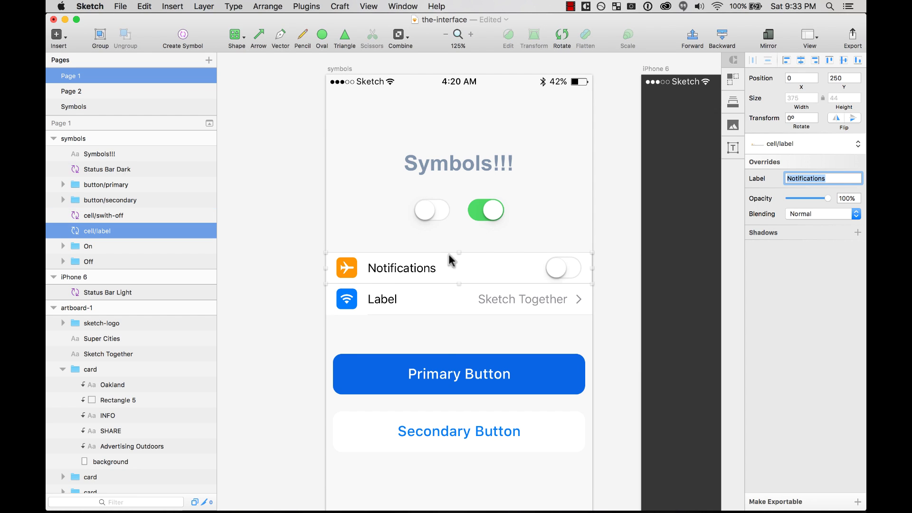
# Change the Label text color to red in the cell/label master symbol and return to the instance.
pyautogui.doubleClick(418, 271)
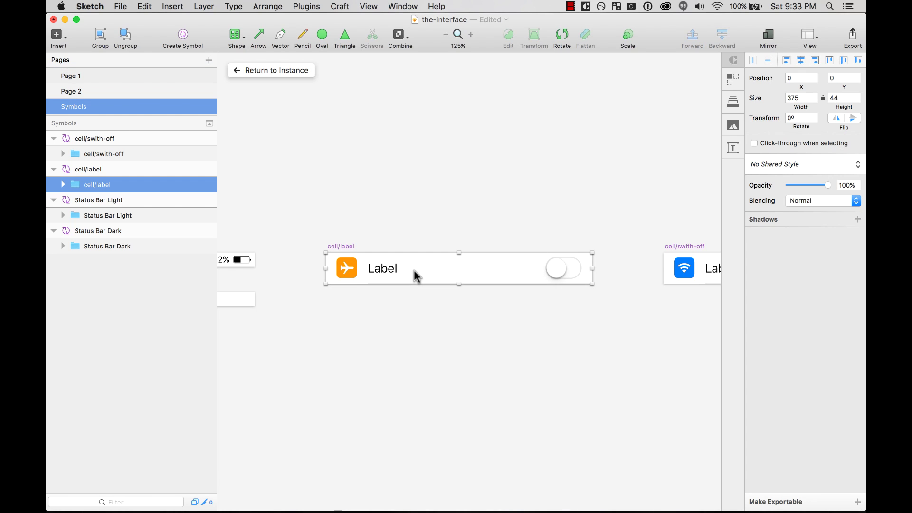
pyautogui.click(383, 270)
pyautogui.click(383, 270)
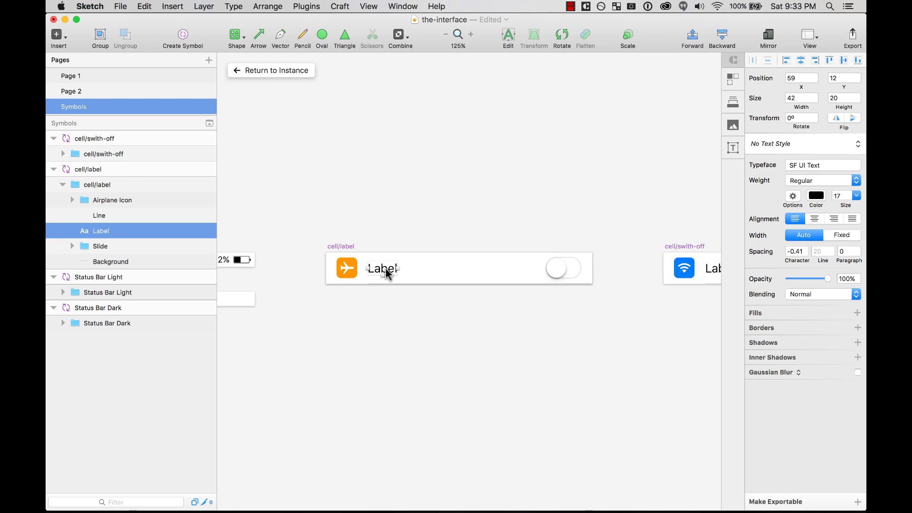
pyautogui.click(818, 196)
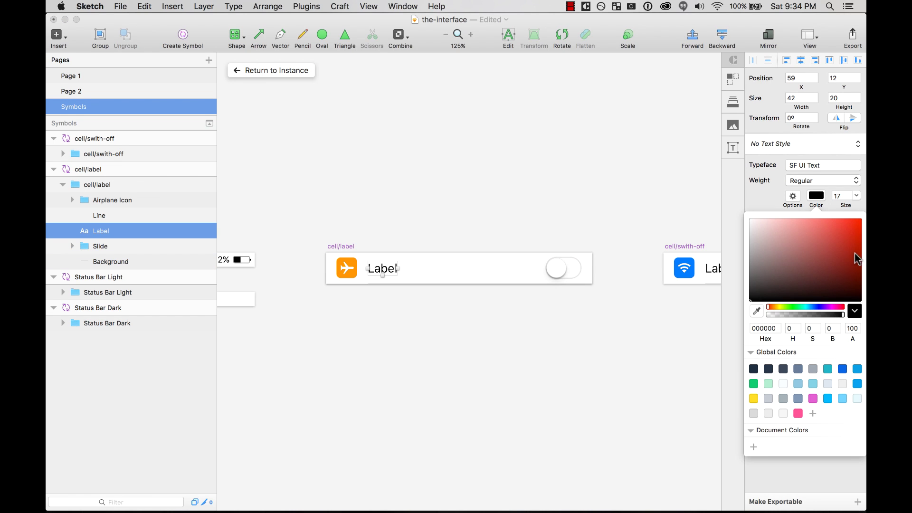
pyautogui.click(826, 220)
pyautogui.click(259, 70)
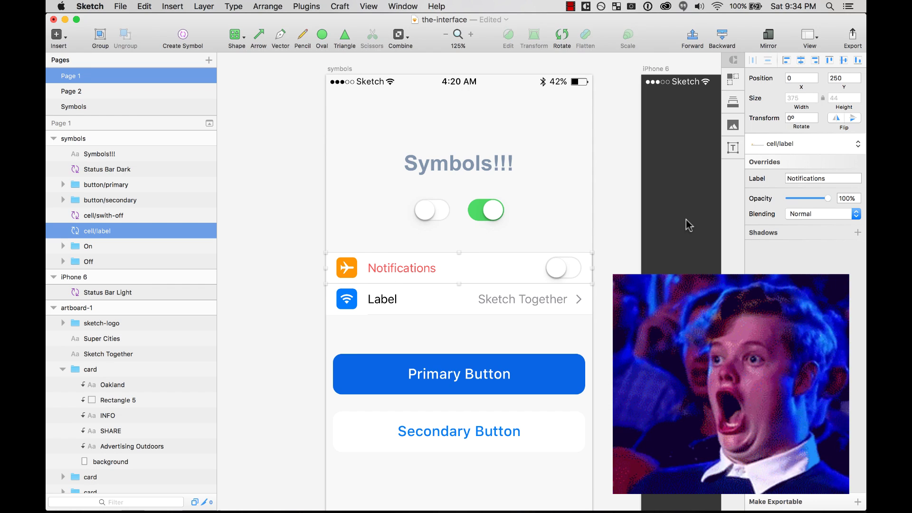
# Reopen the cell/label master symbol, undo the red label color and return to the instance.
pyautogui.click(791, 178)
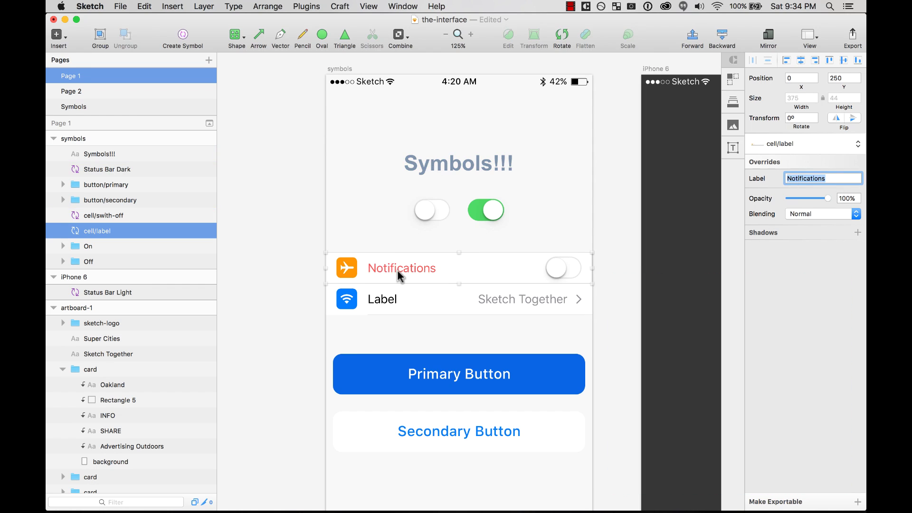
pyautogui.doubleClick(397, 270)
pyautogui.click(400, 222)
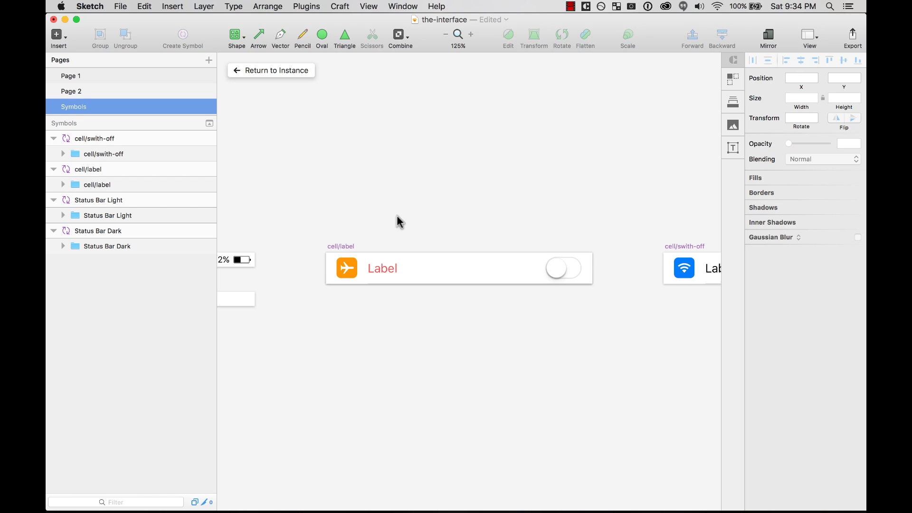
pyautogui.press('super+z')
pyautogui.press('super+z')
pyautogui.press('super+z')
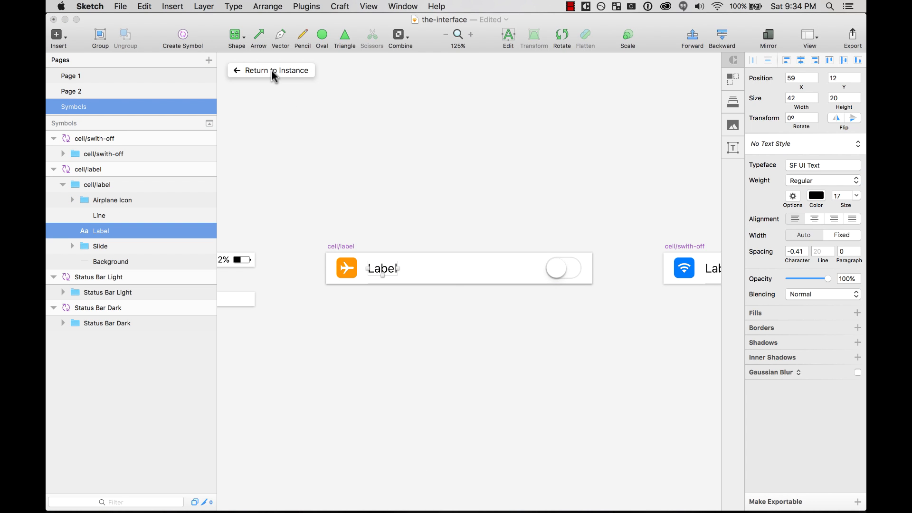
pyautogui.click(272, 72)
# Open the cell/label master symbol and move the cell/swith-off symbol directly below it on the Symbols page.
pyautogui.click(380, 285)
pyautogui.click(391, 305)
pyautogui.click(414, 266)
pyautogui.doubleClick(434, 277)
pyautogui.press('super+minus')
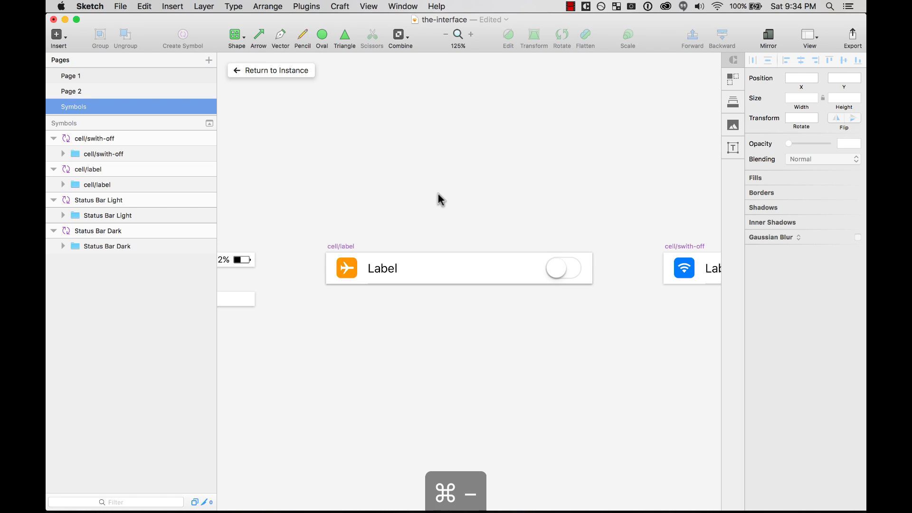
pyautogui.press('super+minus')
pyautogui.press('z')
pyautogui.moveTo(374, 205); pyautogui.dragTo(670, 393)
pyautogui.moveTo(523, 222); pyautogui.dragTo(301, 257)
pyautogui.click(277, 189)
pyautogui.click(513, 355)
# Rename the cell/label master symbol with the airplane icon and toggle as cell/switch-off.
pyautogui.press('super+minus')
pyautogui.hscroll(2, 309, 202)
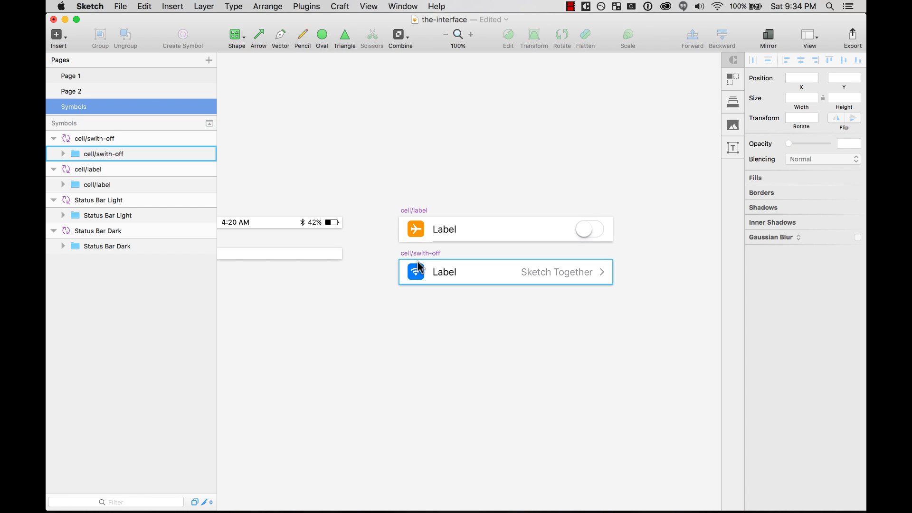
pyautogui.press('z')
pyautogui.moveTo(379, 192); pyautogui.dragTo(671, 341)
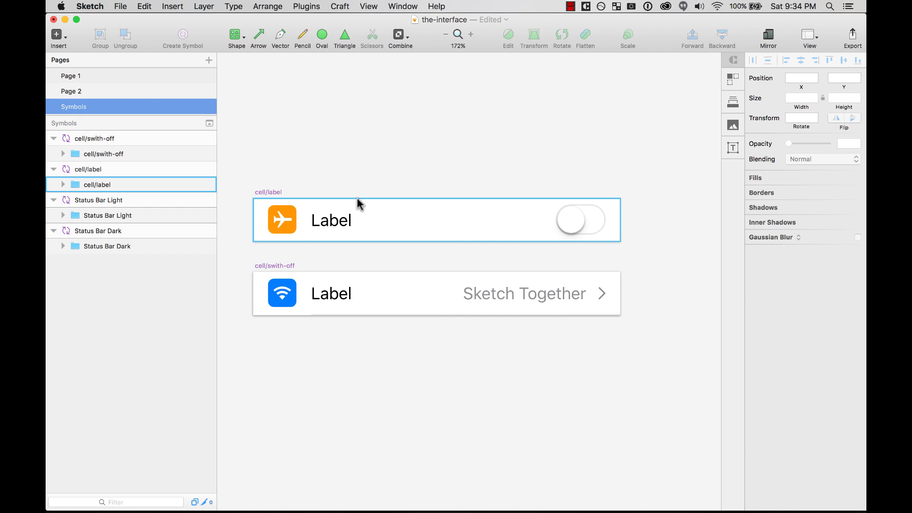
pyautogui.click(270, 192)
pyautogui.doubleClick(92, 171)
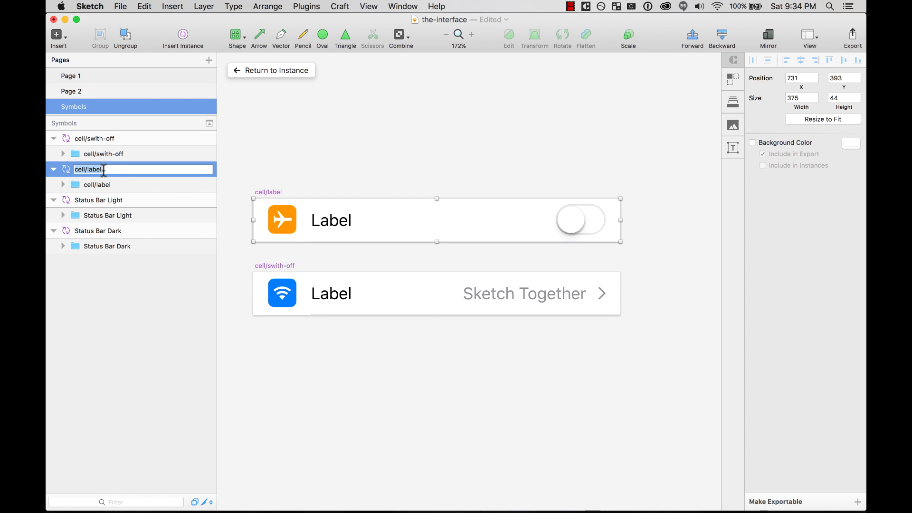
pyautogui.write('switch-off')
pyautogui.press('Return')
# Rename the cell/swith-off master symbol with the Wi-Fi icon as cell/info.
pyautogui.click(287, 266)
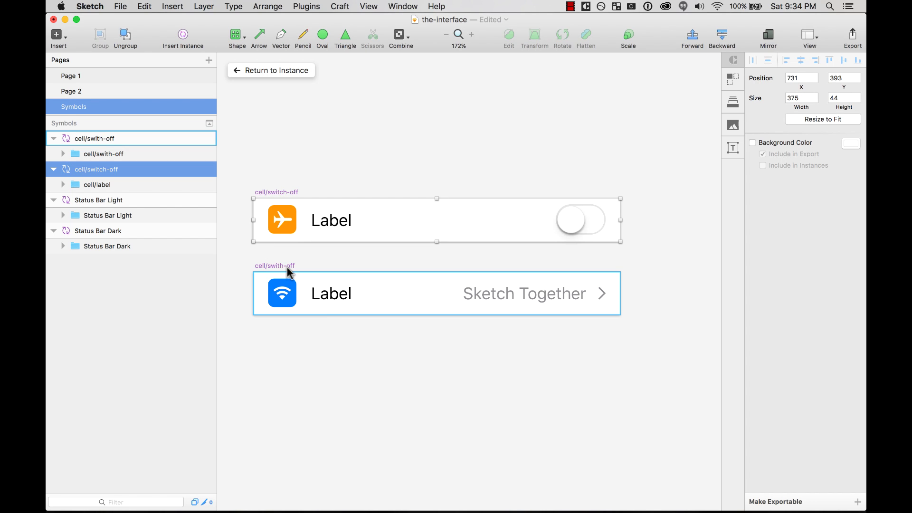
pyautogui.doubleClick(98, 139)
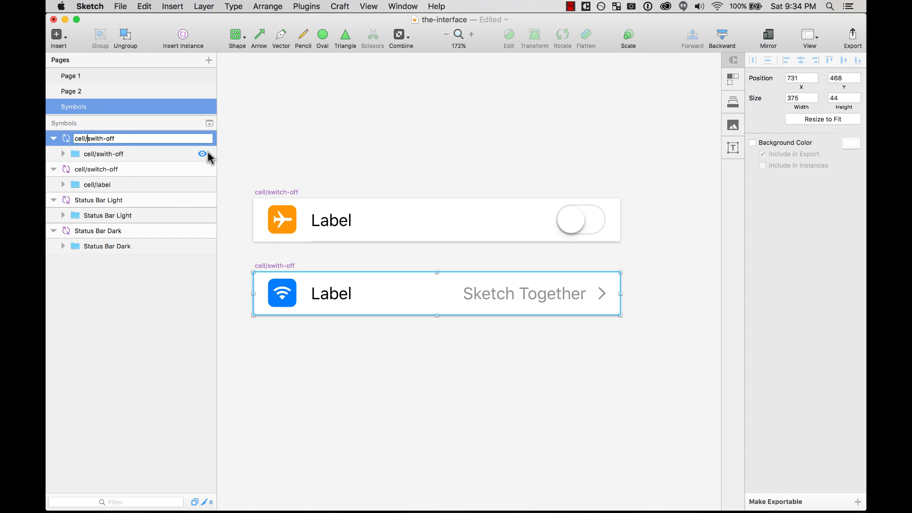
pyautogui.hotkey('alt', 'shift', 'Left')
pyautogui.hotkey('alt', 'shift', 'Left')
pyautogui.press('Return')
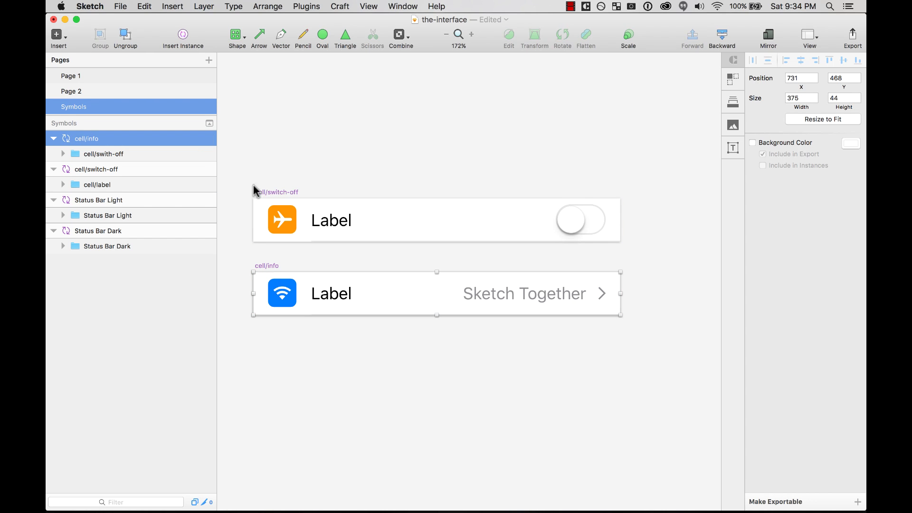
pyautogui.click(541, 373)
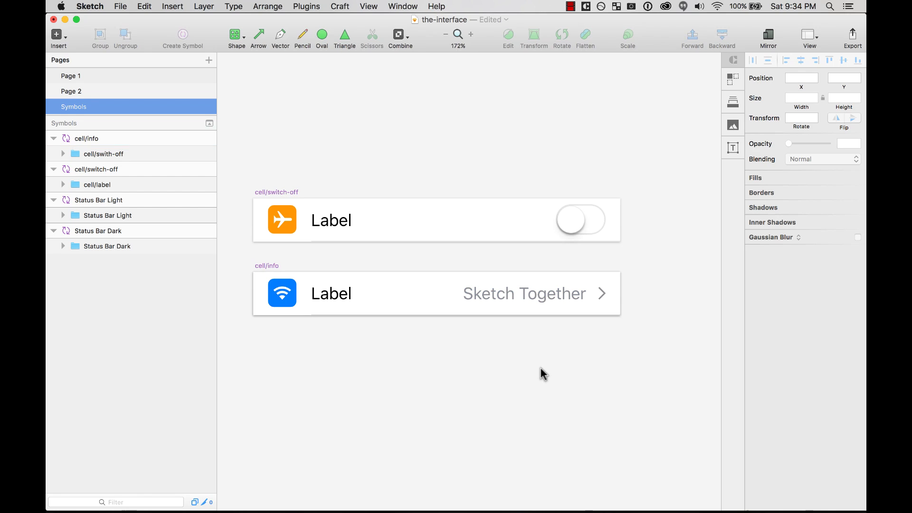
# Duplicate the cell/info master symbol and place the copy directly below it on the Symbols page.
pyautogui.click(272, 266)
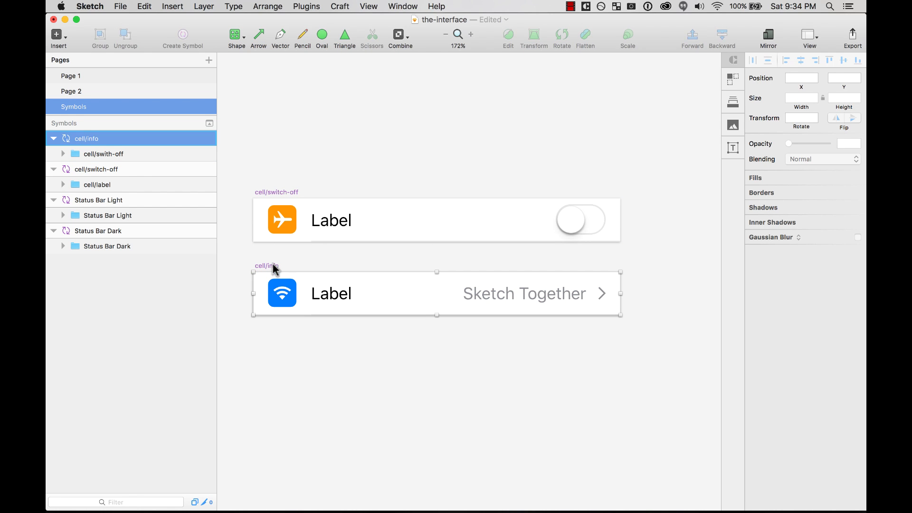
pyautogui.click(333, 141)
pyautogui.click(269, 266)
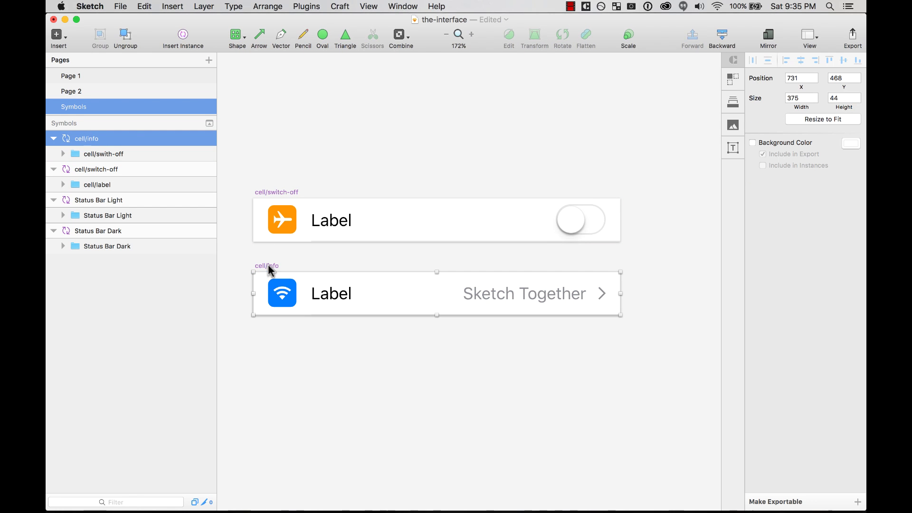
pyautogui.hotkey('ctrl', '-')
pyautogui.hotkey('ctrl', 'd')
pyautogui.hscroll(-5, 391, 263)
pyautogui.moveTo(520, 263); pyautogui.dragTo(248, 311)
pyautogui.press('z')
pyautogui.moveTo(465, 214); pyautogui.dragTo(200, 391)
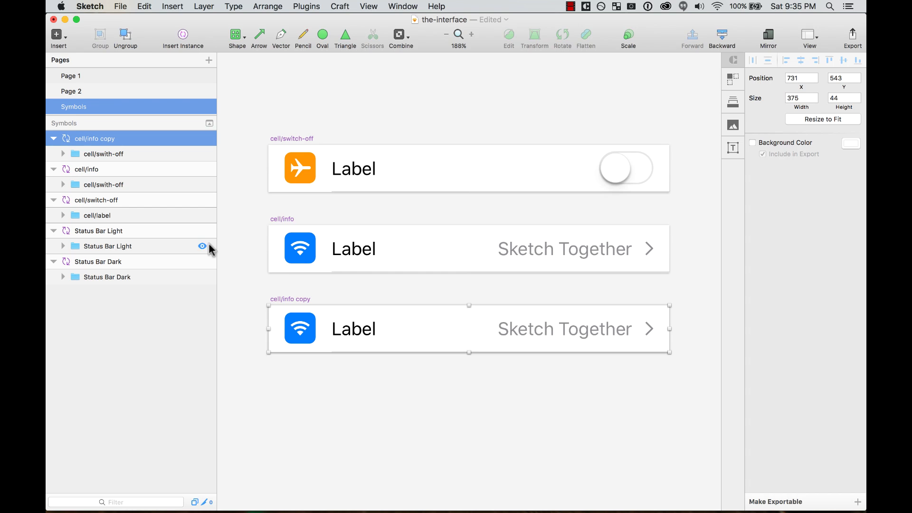
# Rename the duplicated cell/info symbol as cell/no-info.
pyautogui.doubleClick(102, 138)
pyautogui.moveTo(86, 138); pyautogui.dragTo(197, 139)
pyautogui.write('no')
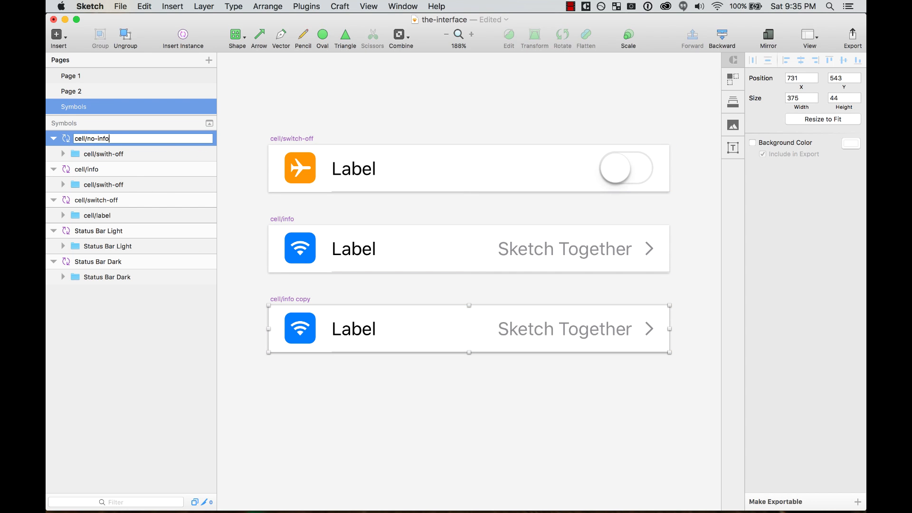
pyautogui.write('-info')
pyautogui.press('Return')
# Delete the "Sketch Together" text layer from the cell/no-info master symbol.
pyautogui.click(580, 350)
pyautogui.click(580, 330)
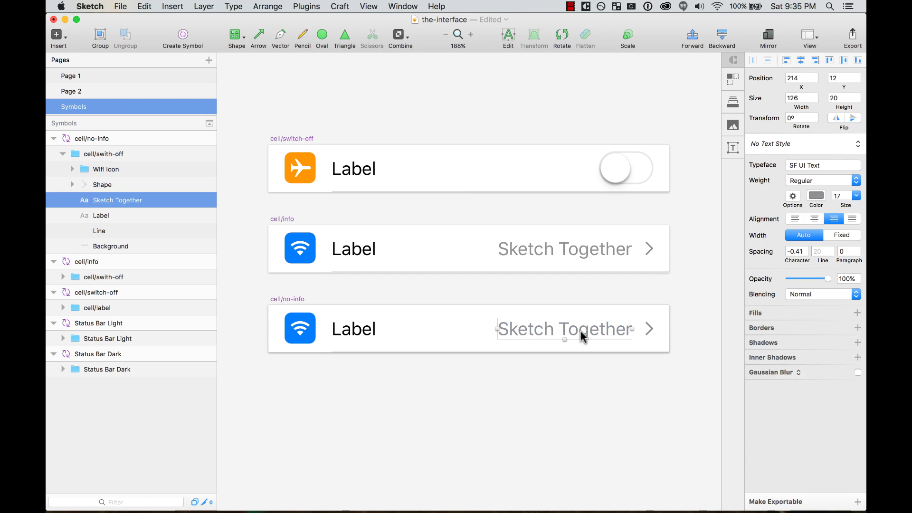
pyautogui.press('Delete')
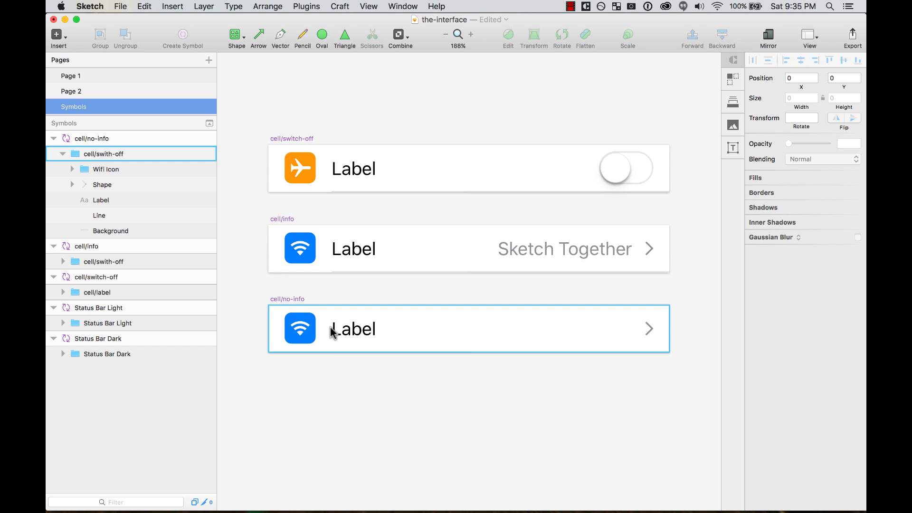
# Examine the label and icon layers inside the cell/no-info, cell/info and cell/switch-off master symbols.
pyautogui.click(370, 329)
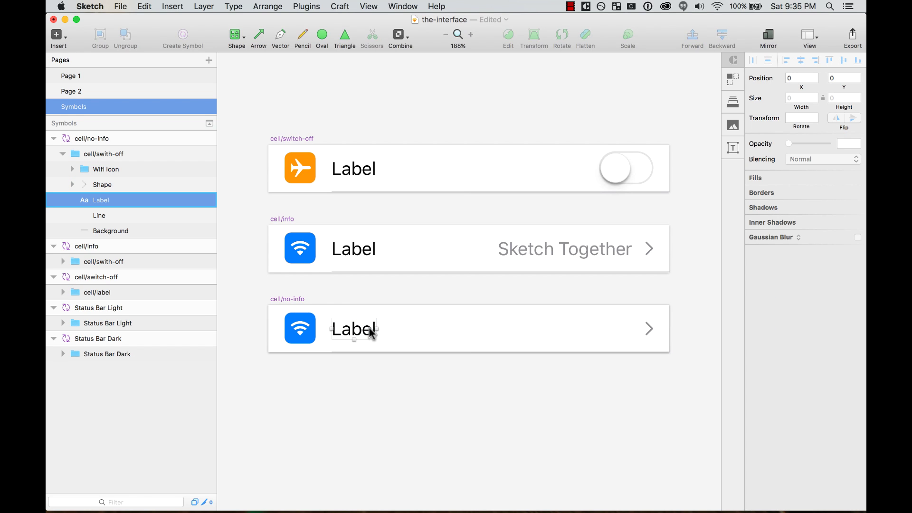
pyautogui.doubleClick(300, 328)
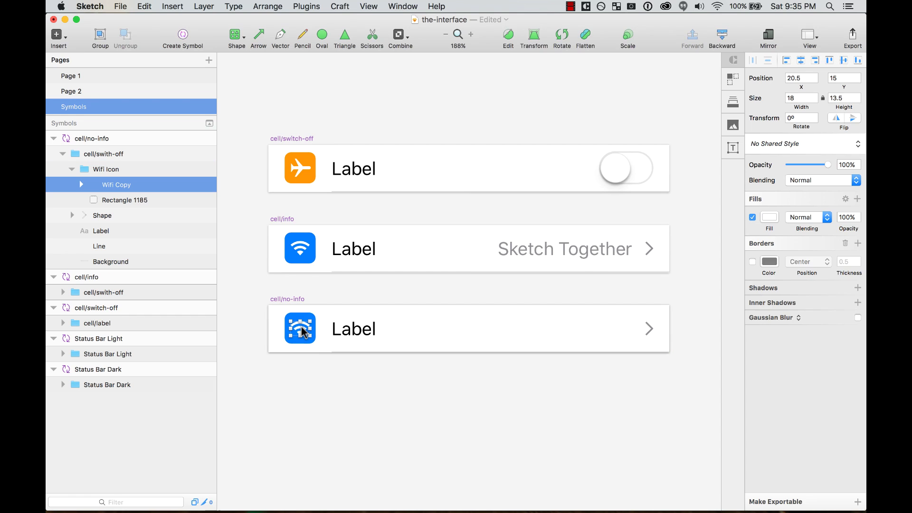
pyautogui.click(308, 249)
pyautogui.click(359, 437)
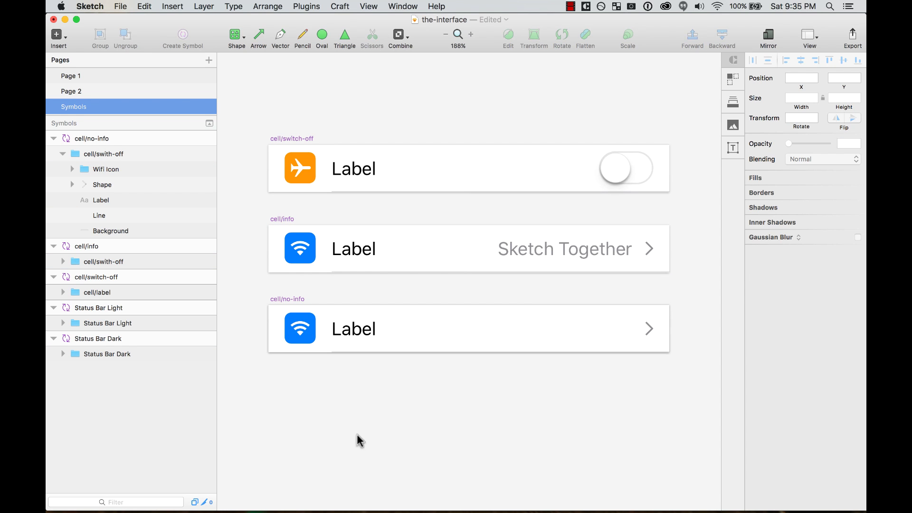
pyautogui.keyDown('super'); pyautogui.click(303, 329); pyautogui.keyUp('super')
pyautogui.click(261, 295)
pyautogui.keyDown('super'); pyautogui.click(309, 332); pyautogui.keyUp('super')
pyautogui.click(253, 286)
pyautogui.click(304, 256)
pyautogui.click(239, 210)
pyautogui.keyDown('super'); pyautogui.click(306, 172); pyautogui.keyUp('super')
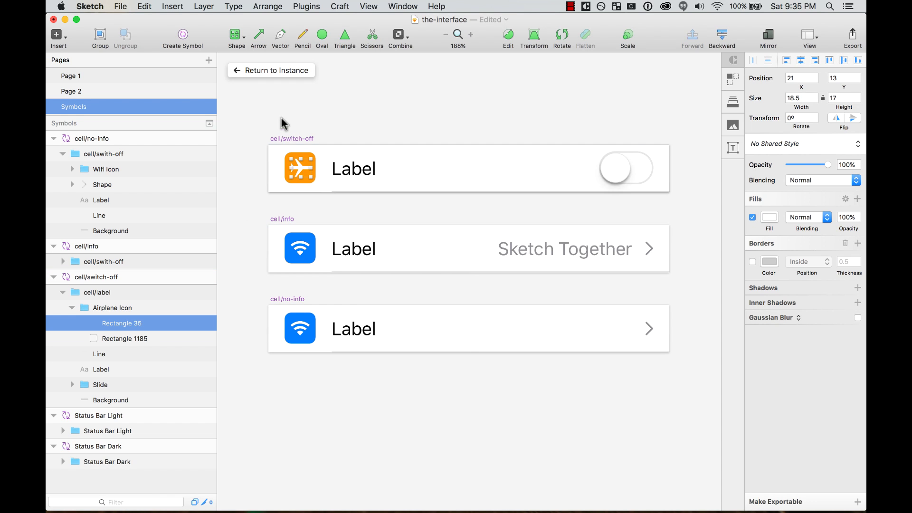
pyautogui.click(366, 116)
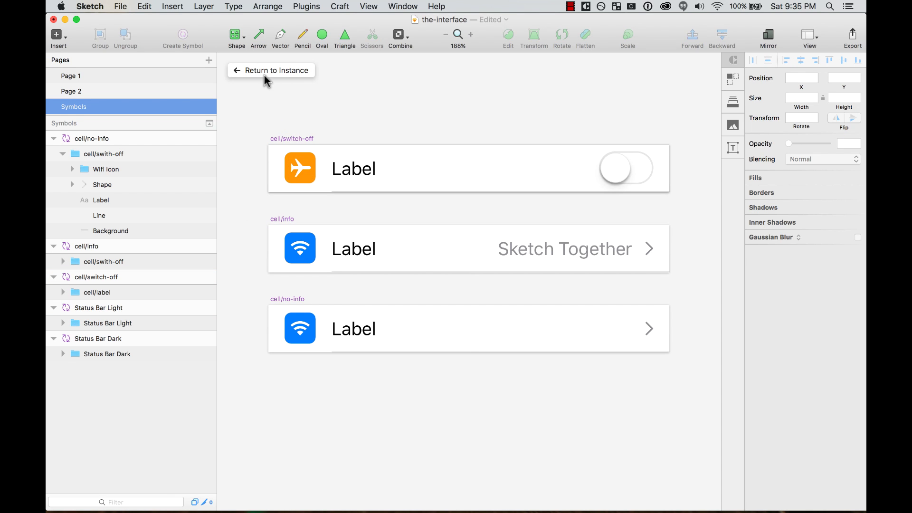
# Return to the instance on Page 1 and move the primary and secondary buttons down together to free space below the cells.
pyautogui.click(266, 71)
pyautogui.click(300, 281)
pyautogui.scroll(-5, 416, 333)
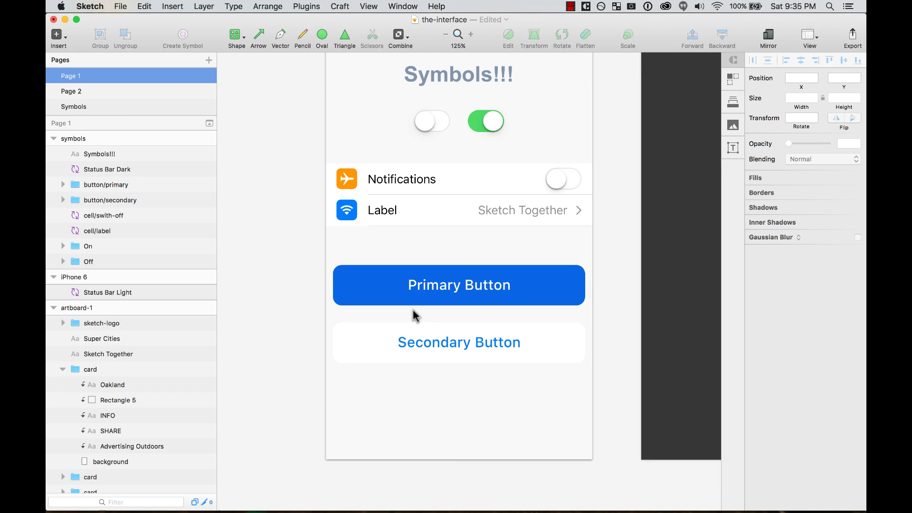
pyautogui.click(413, 302)
pyautogui.keyDown('shift'); pyautogui.click(421, 348); pyautogui.keyUp('shift')
pyautogui.moveTo(461, 290); pyautogui.dragTo(459, 370)
pyautogui.click(446, 283)
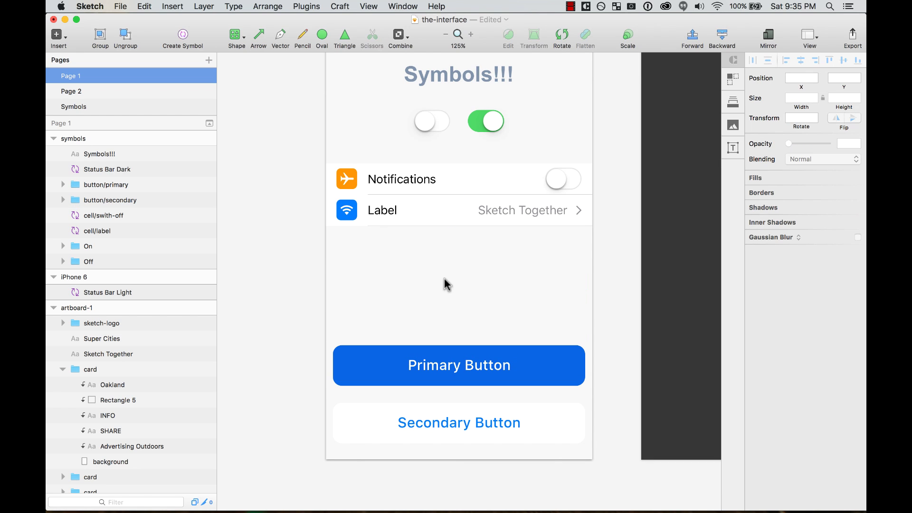
# Duplicate the cell/info instance twice, stacking both copies directly beneath it on the symbols artboard.
pyautogui.click(511, 214)
pyautogui.moveTo(511, 214); pyautogui.dragTo(503, 240)
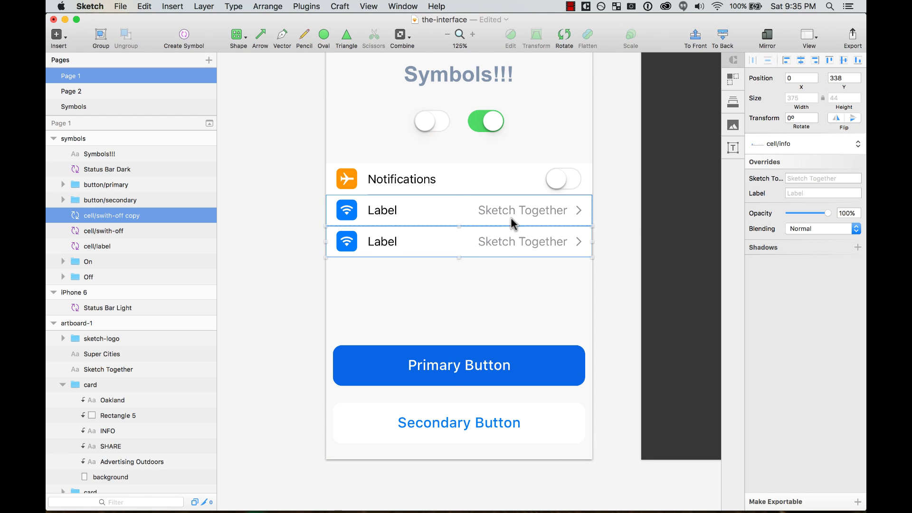
pyautogui.press('super+d')
pyautogui.press('super+d')
pyautogui.press('Escape')
pyautogui.press('z')
pyautogui.moveTo(305, 138); pyautogui.dragTo(611, 405)
# Swap the first duplicated cell instance to the cell/no-info symbol.
pyautogui.click(563, 197)
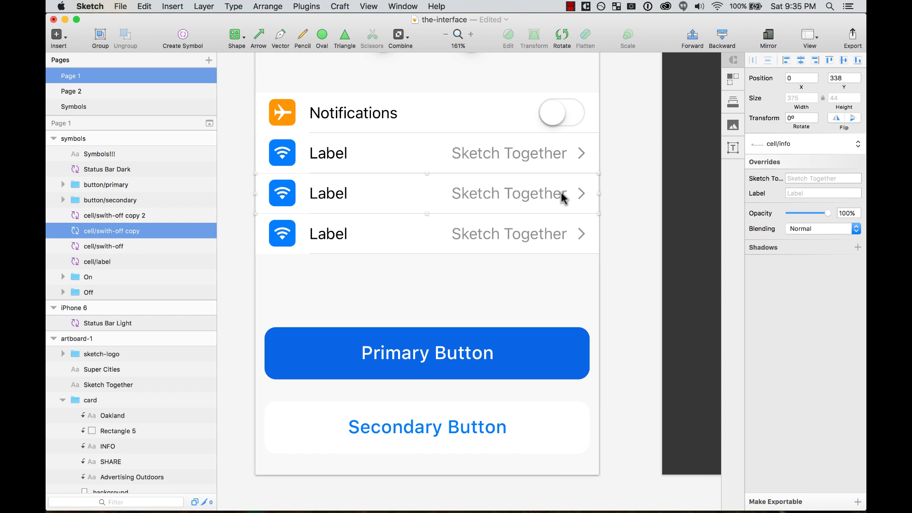
pyautogui.click(792, 153)
pyautogui.click(836, 164)
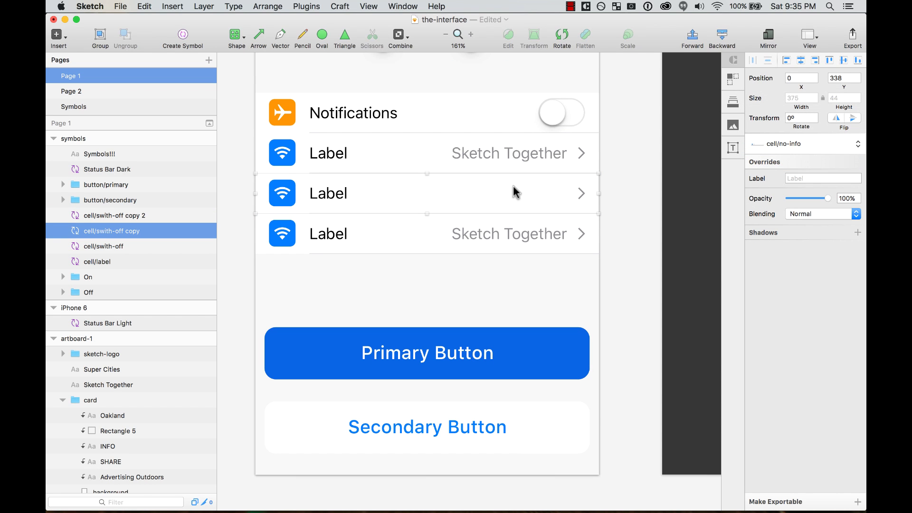
pyautogui.click(517, 151)
# Override the lowest cell instance's info text with "2 items" and its label with "Resistance".
pyautogui.click(526, 228)
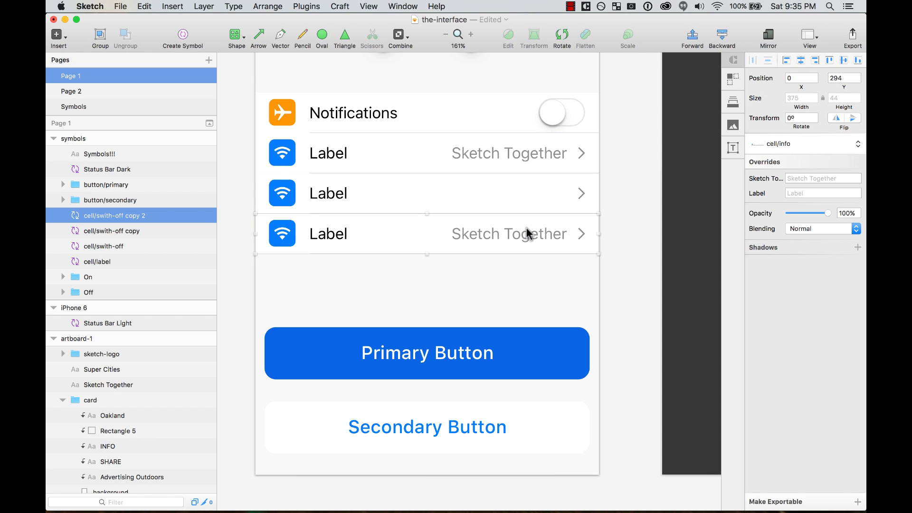
pyautogui.click(817, 179)
pyautogui.write('2 items')
pyautogui.press('Return')
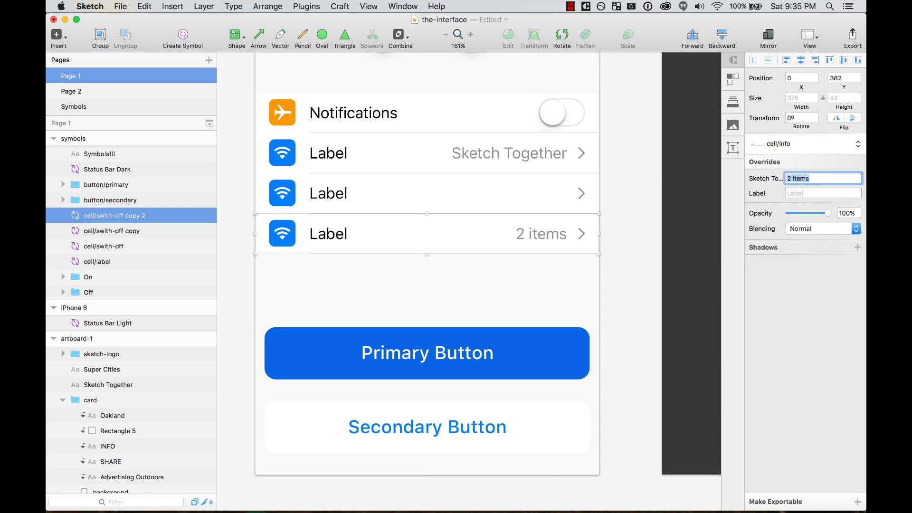
pyautogui.click(813, 191)
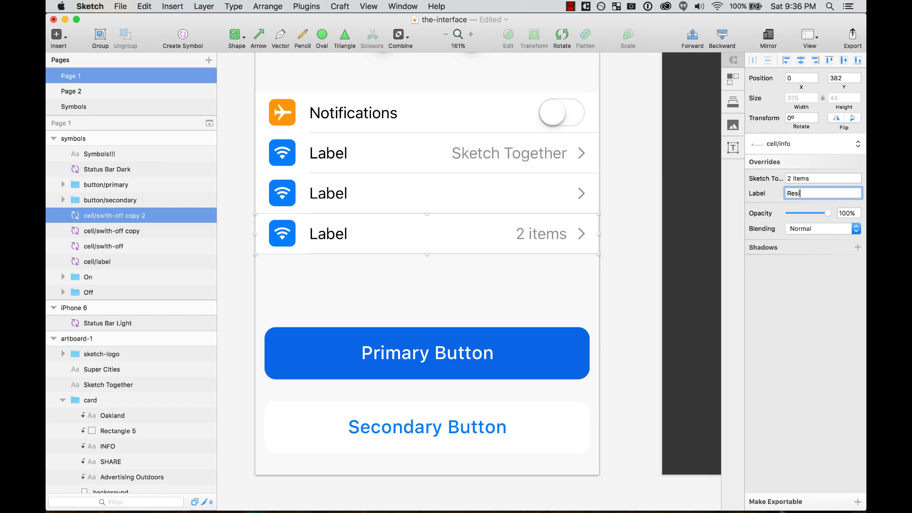
pyautogui.press('Return')
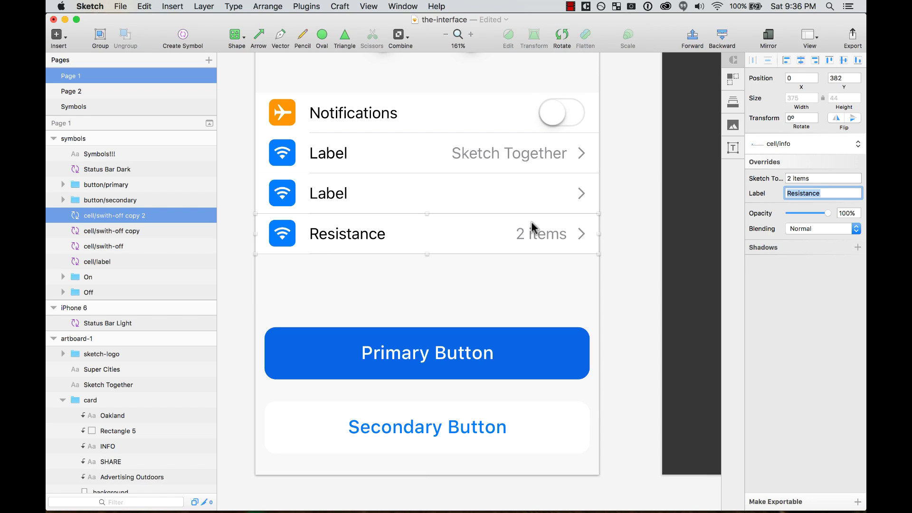
# Override the label of the cell/no-info instance with "Settings".
pyautogui.click(370, 192)
pyautogui.click(803, 181)
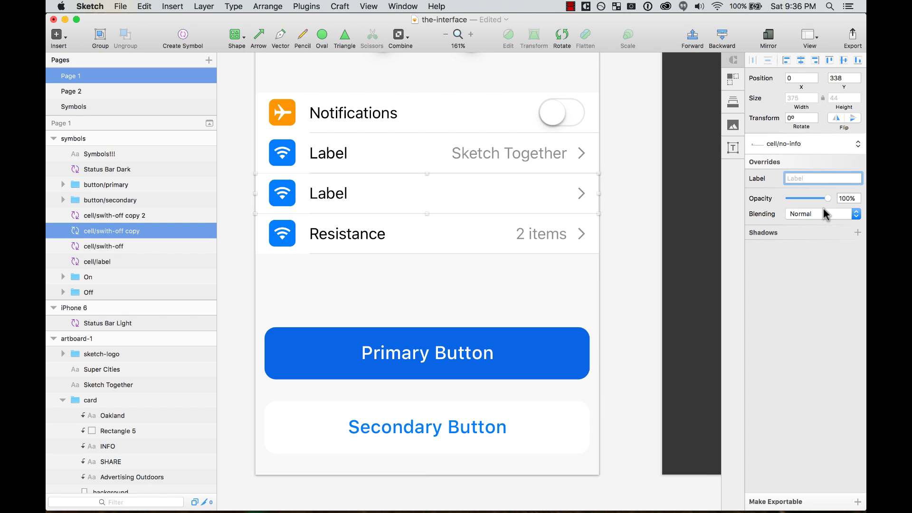
pyautogui.write('Settings')
pyautogui.press('Return')
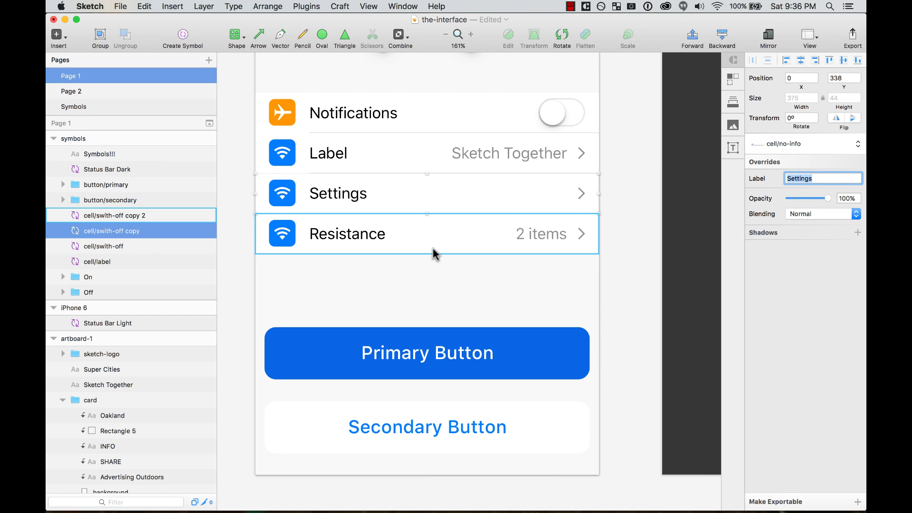
pyautogui.click(393, 197)
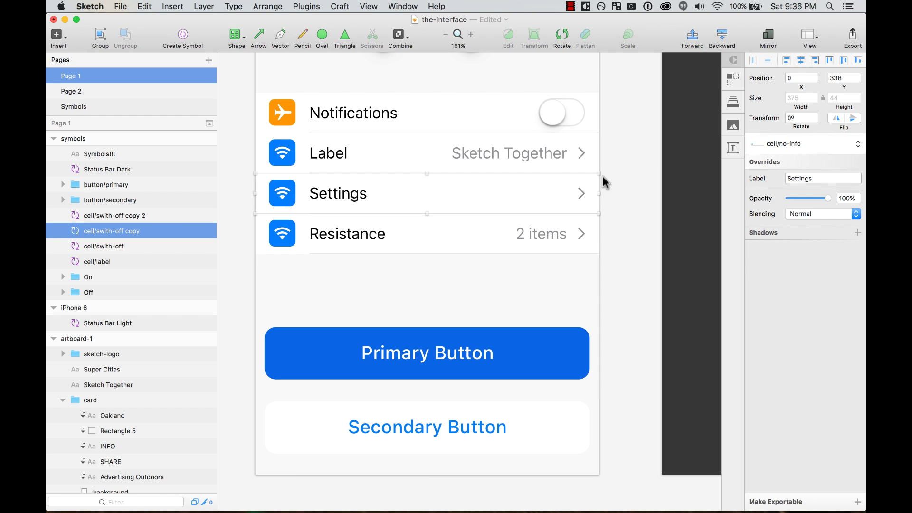
# Copy the cell/info instance labelled "Label" onto the dark iPhone 6 artboard and place a second copy directly below the first.
pyautogui.click(627, 164)
pyautogui.press('super+minus')
pyautogui.moveTo(320, 136); pyautogui.dragTo(580, 444)
pyautogui.click(431, 110)
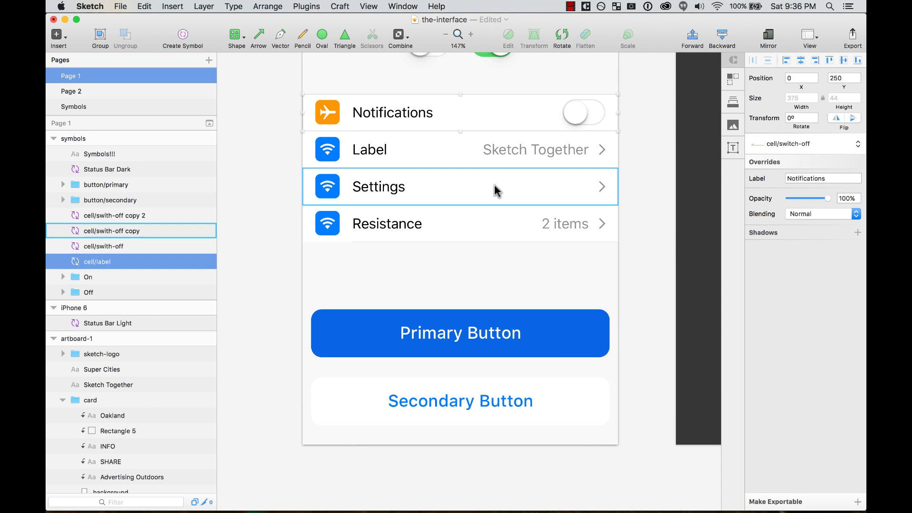
pyautogui.click(509, 151)
pyautogui.press('super+minus')
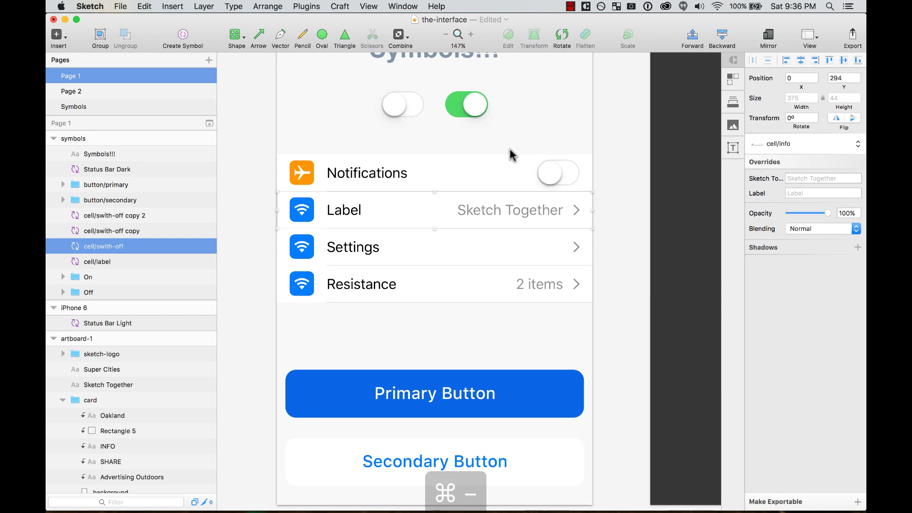
pyautogui.moveTo(464, 221); pyautogui.dragTo(579, 258)
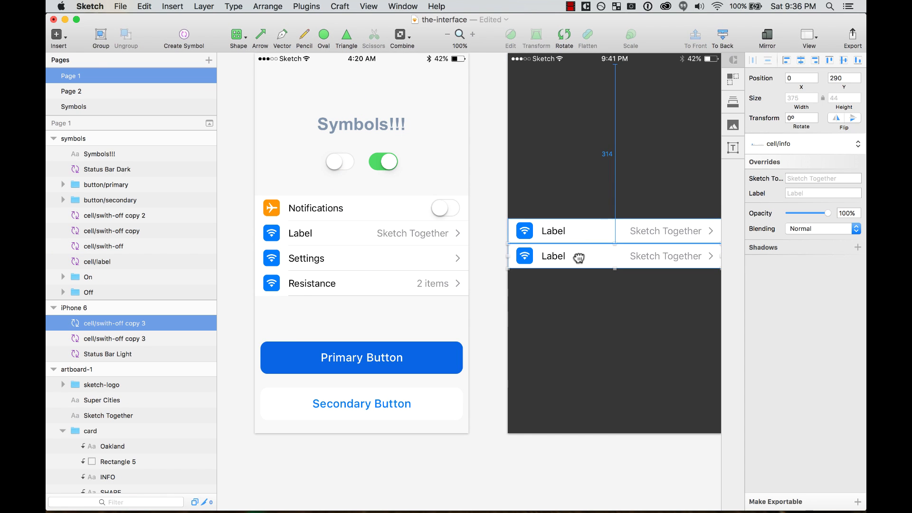
# Undo the second copy on the iPhone 6 artboard and place a new cell/info copy directly below the first, at Y 334.
pyautogui.press('super+z')
pyautogui.press('super+z')
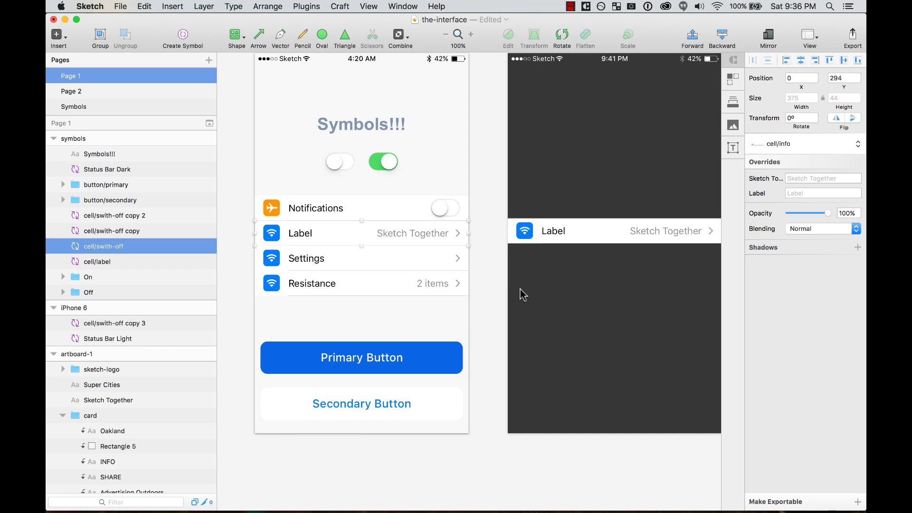
pyautogui.moveTo(414, 237); pyautogui.dragTo(666, 261)
pyautogui.press('z')
pyautogui.moveTo(477, 171); pyautogui.dragTo(774, 438)
pyautogui.moveTo(524, 178); pyautogui.dragTo(525, 175)
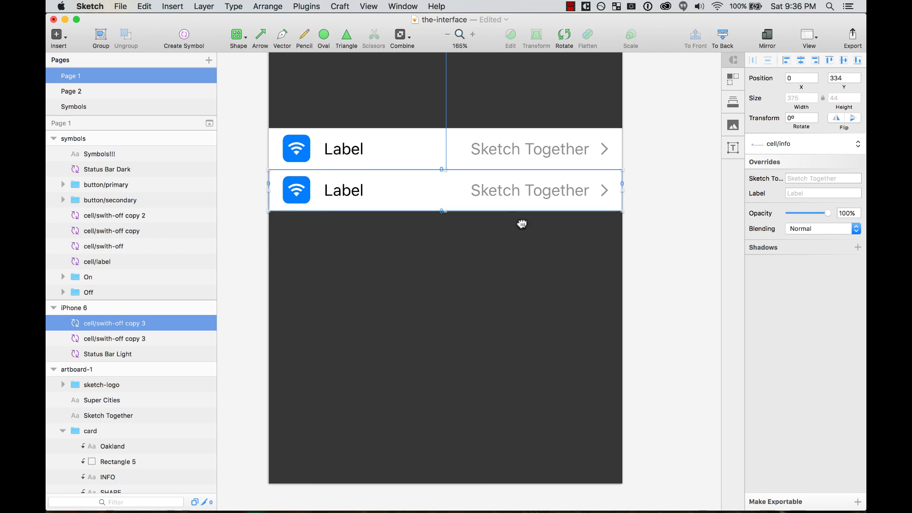
# Duplicate the lower cell/info instance twice on the iPhone 6 artboard, stacking the copies directly below it.
pyautogui.press('super+d')
pyautogui.press('super+d')
pyautogui.click(670, 204)
# Override the info text of the second cell on the iPhone 6 artboard with "Yo, sup?".
pyautogui.click(615, 202)
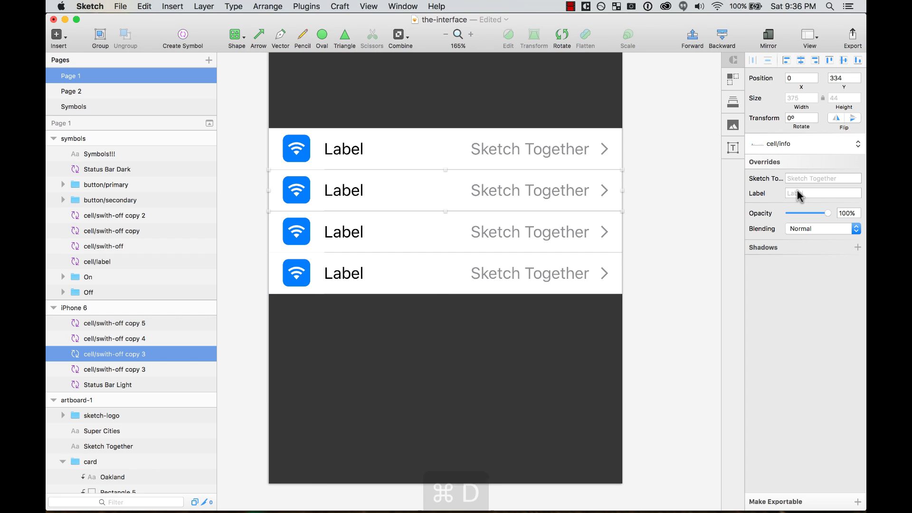
pyautogui.click(822, 179)
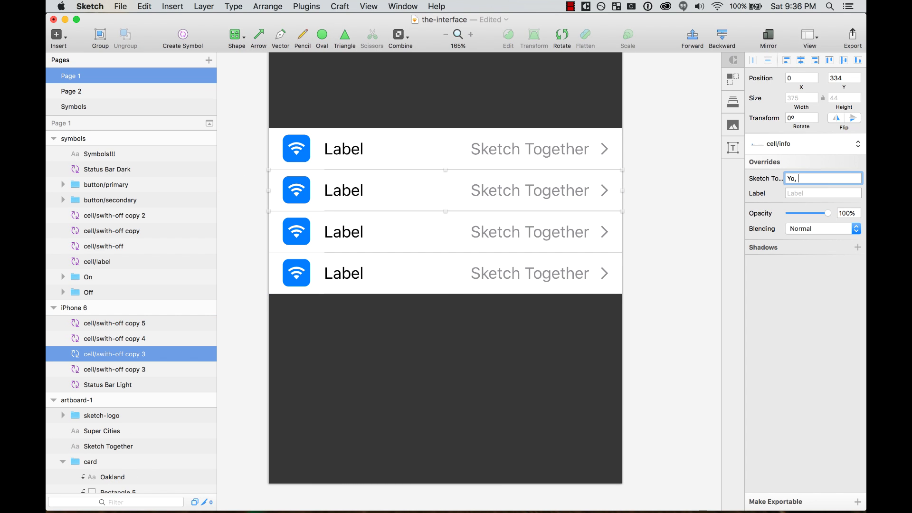
pyautogui.write('Yo, sup?')
pyautogui.press('Return')
# Override the info text of the third cell on the iPhone 6 artboard with "Nothing".
pyautogui.click(574, 234)
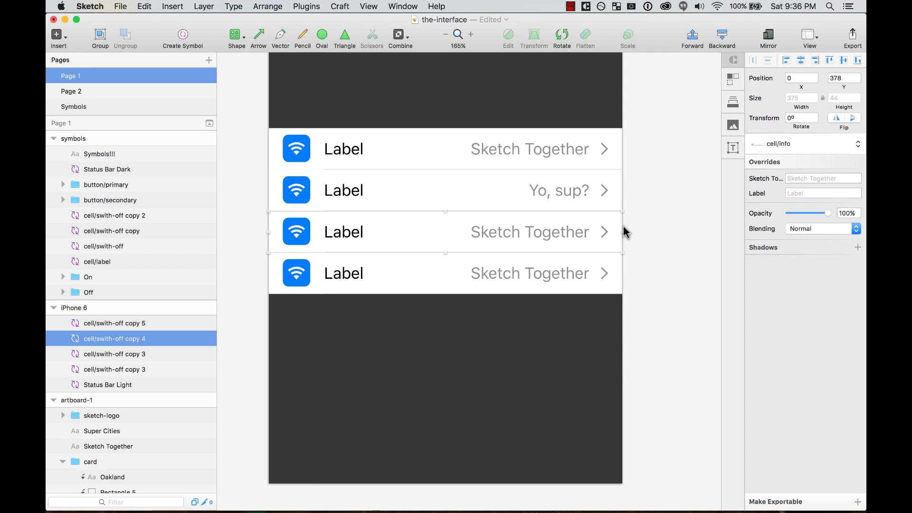
pyautogui.click(821, 179)
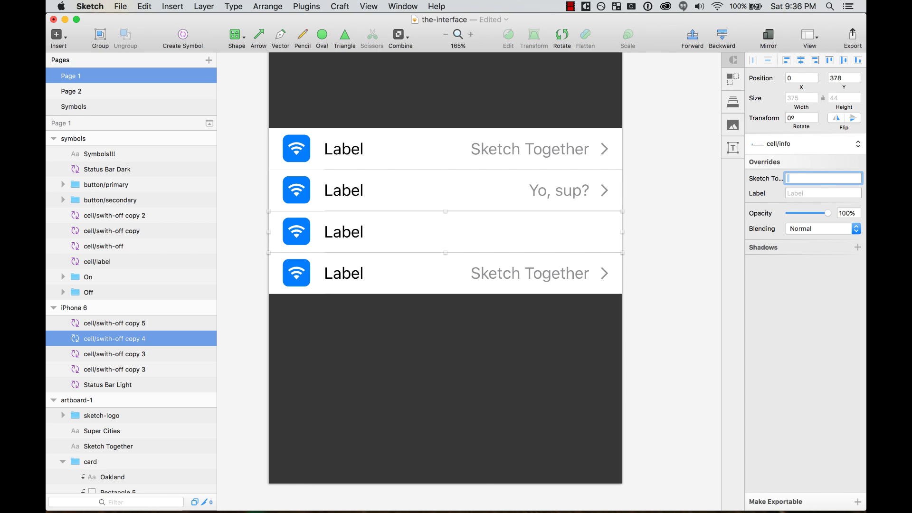
pyautogui.press('super+z')
pyautogui.click(794, 182)
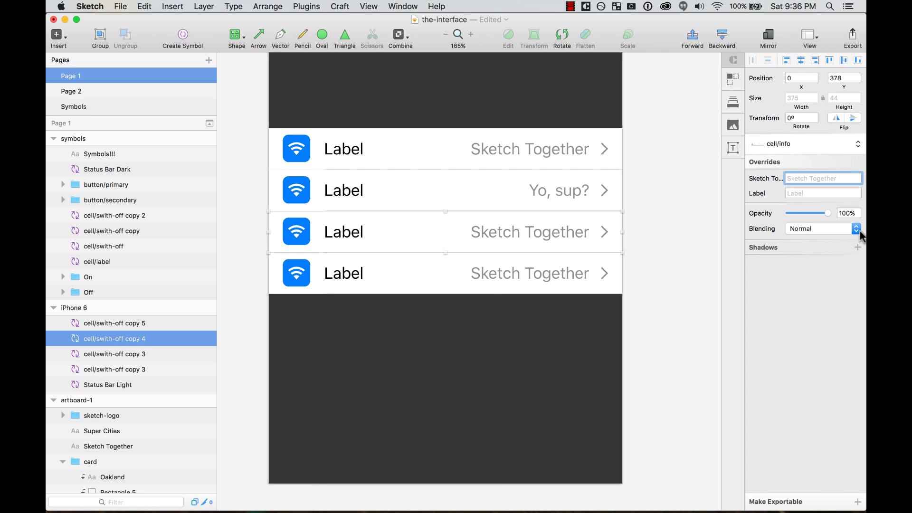
pyautogui.write('Not')
pyautogui.write('hing')
pyautogui.press('Return')
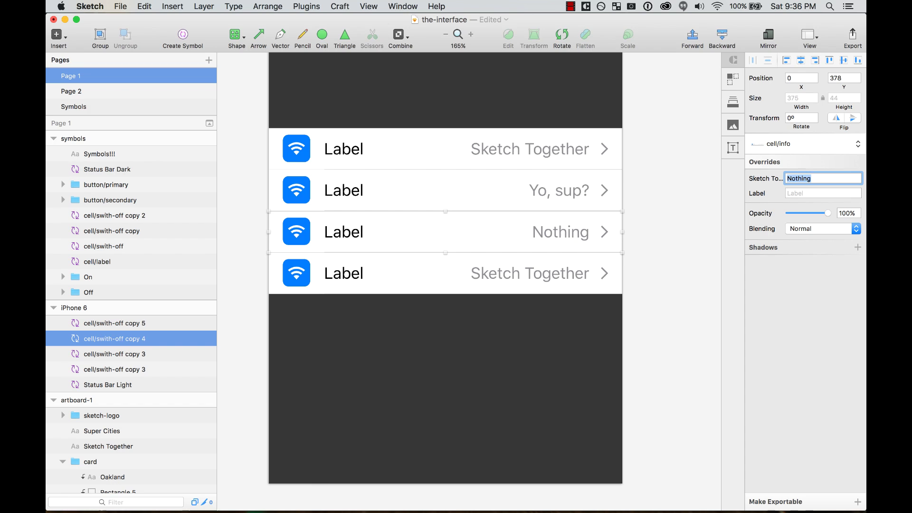
# Override the third cell's label with "What's Up/".
pyautogui.click(803, 194)
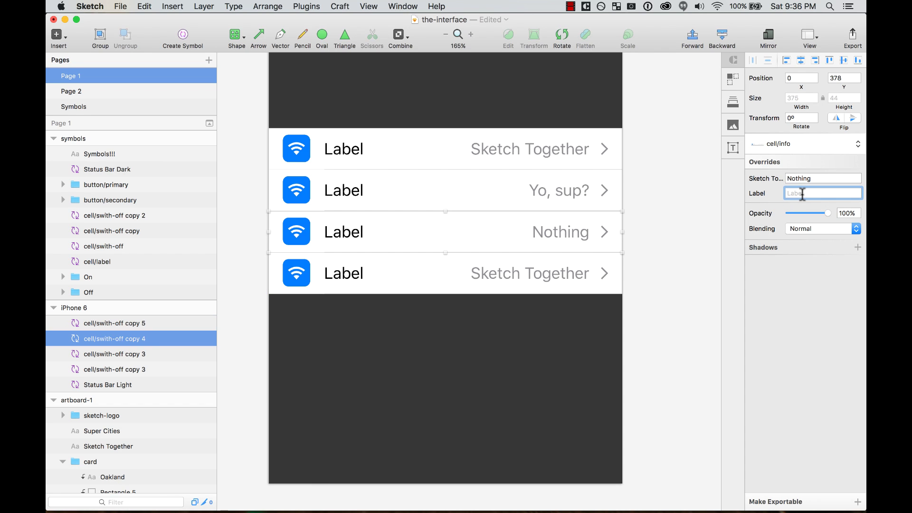
pyautogui.write("What's")
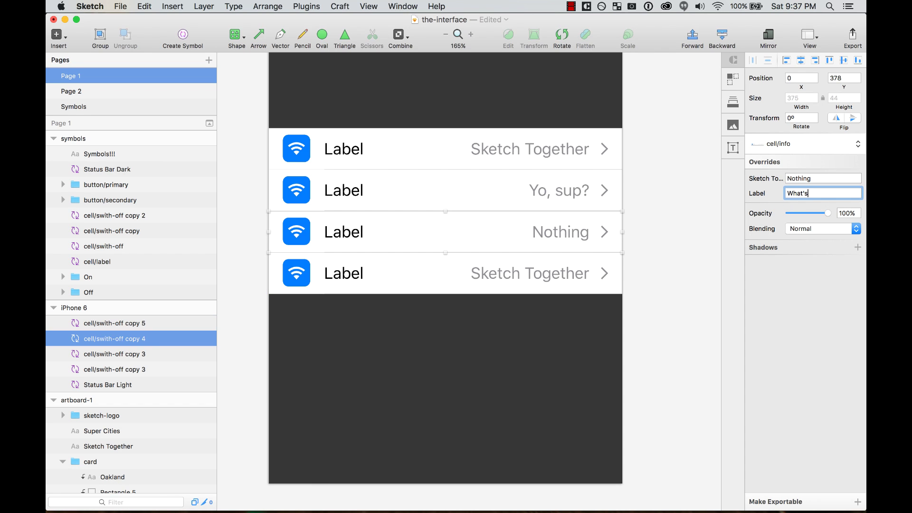
pyautogui.write(' Up/')
pyautogui.press('Return')
# Override the label of the fourth cell on the iPhone 6 artboard with "Sketch".
pyautogui.click(589, 274)
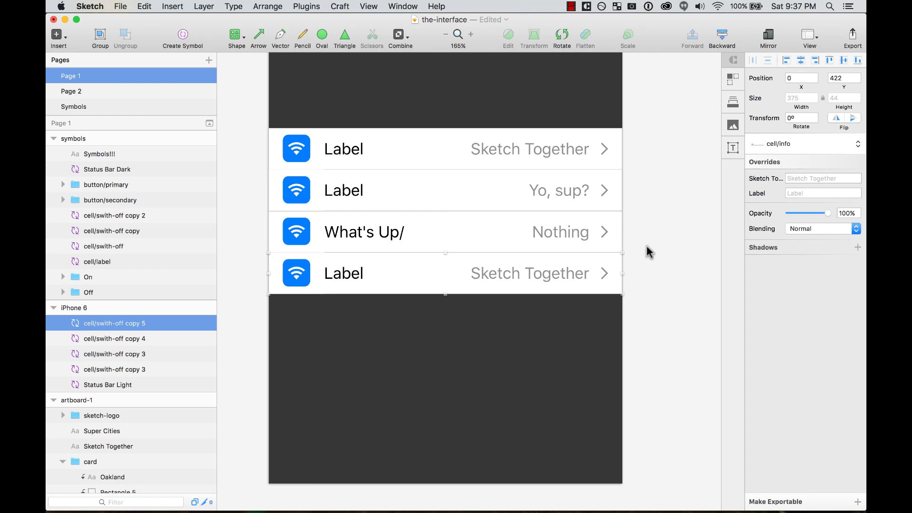
pyautogui.click(807, 193)
pyautogui.write('Sket')
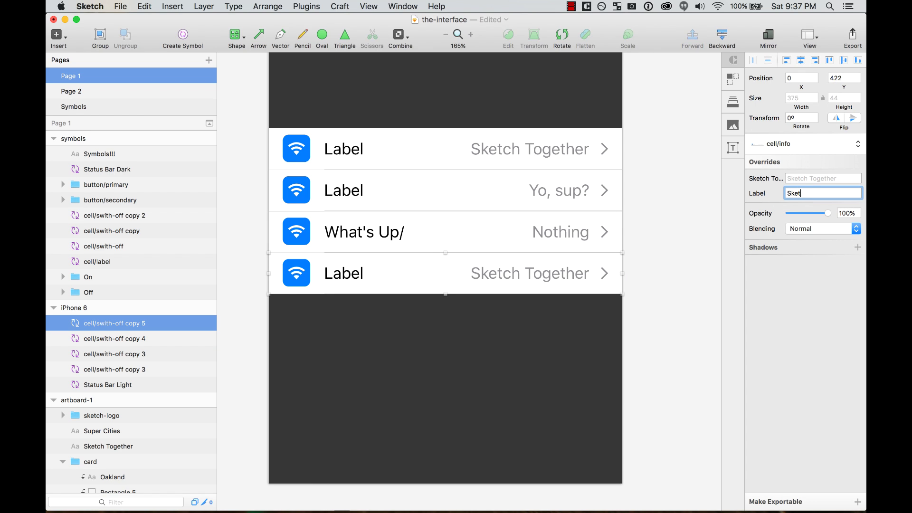
pyautogui.write('ch')
pyautogui.click(667, 164)
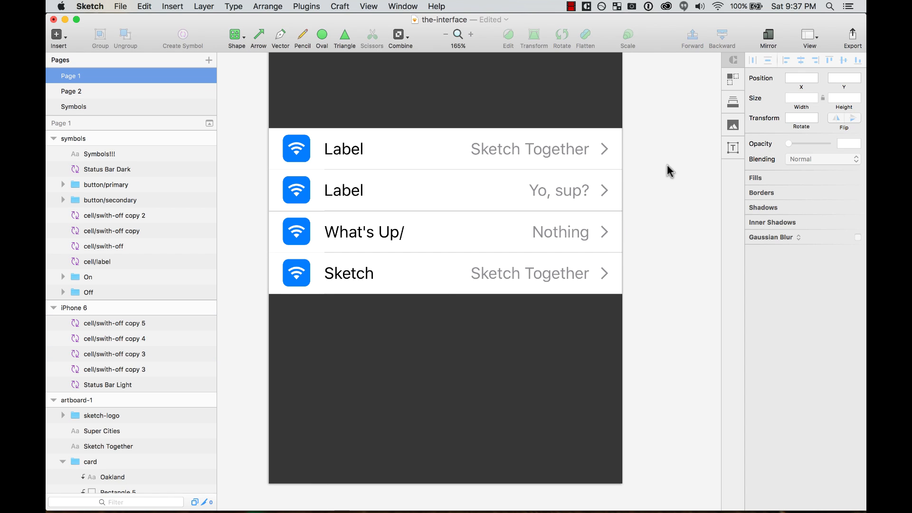
# Open the cell/info symbol master from the second cell's instance and make its "Label" text bold.
pyautogui.click(580, 202)
pyautogui.press('super+minus')
pyautogui.doubleClick(526, 223)
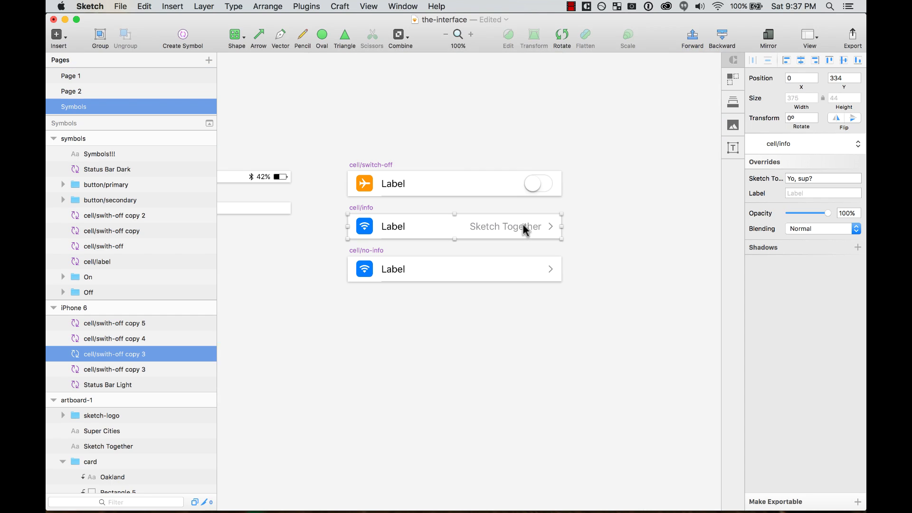
pyautogui.click(326, 157)
pyautogui.moveTo(326, 157); pyautogui.dragTo(667, 393)
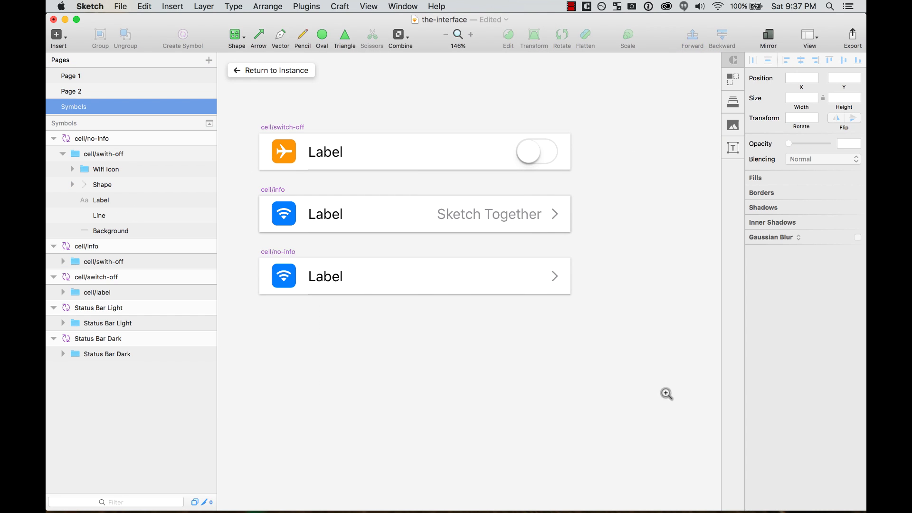
pyautogui.doubleClick(336, 218)
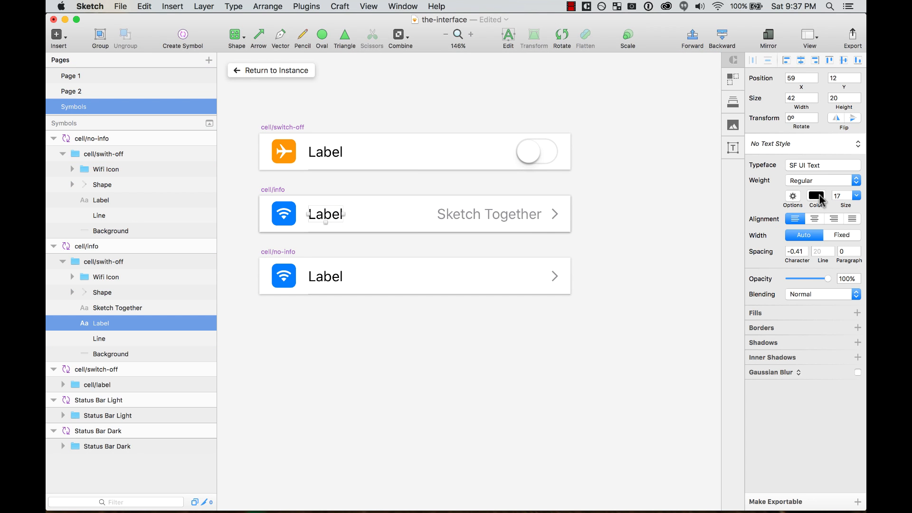
pyautogui.click(824, 186)
pyautogui.click(820, 258)
# Lighten the "Sketch Together" text in the cell/info master to colour C9C9D4 and return to the instance.
pyautogui.click(498, 233)
pyautogui.click(500, 213)
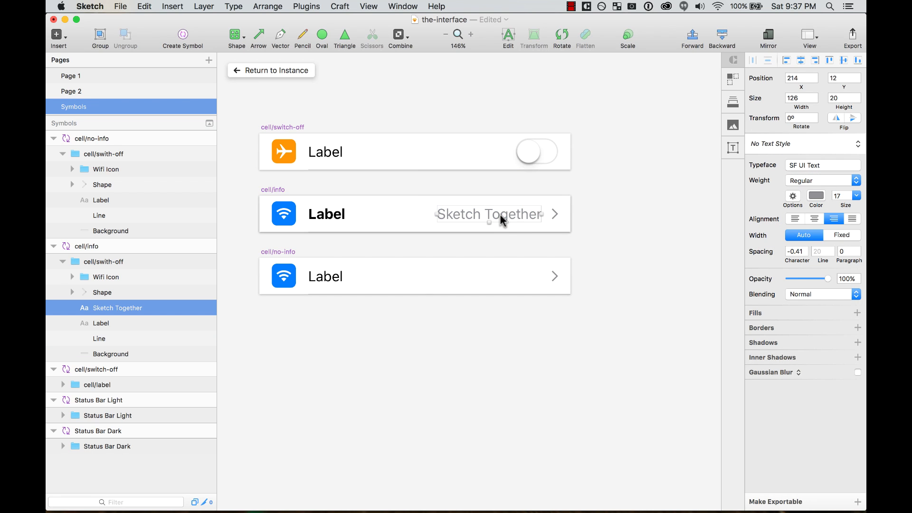
pyautogui.click(815, 195)
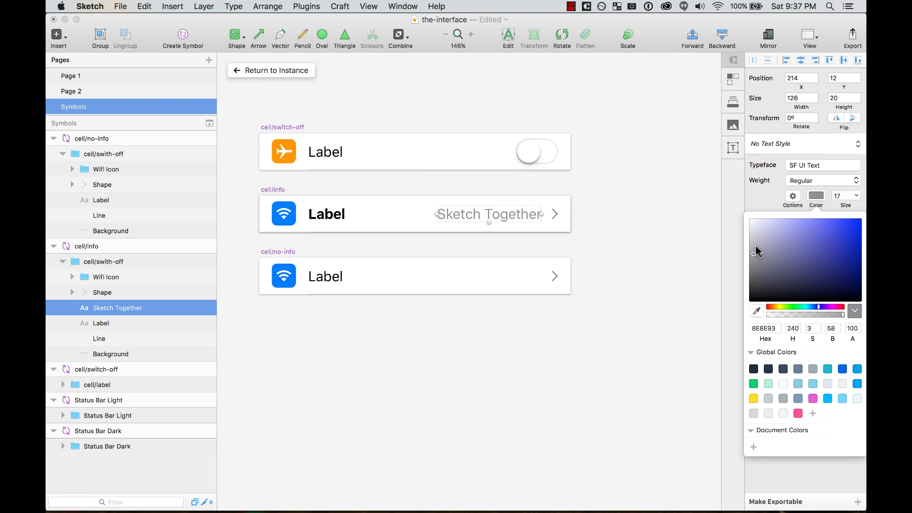
pyautogui.moveTo(755, 241); pyautogui.dragTo(755, 233)
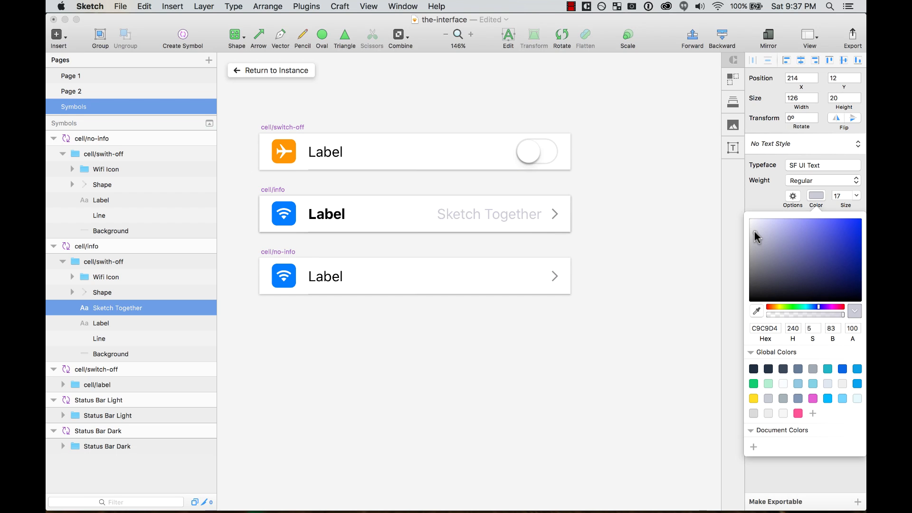
pyautogui.click(610, 221)
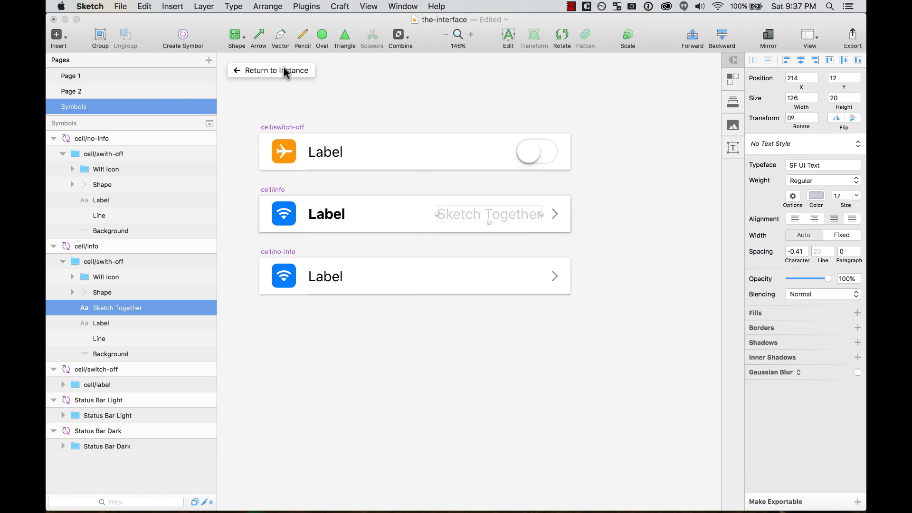
pyautogui.click(283, 68)
pyautogui.click(577, 206)
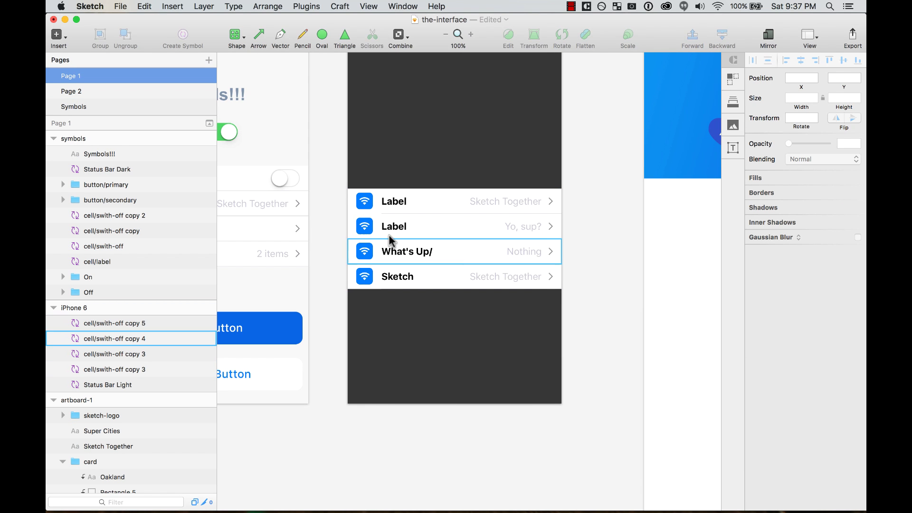
# Override the label of the topmost cell on the iPhone 6 artboard with "No Label".
pyautogui.click(395, 204)
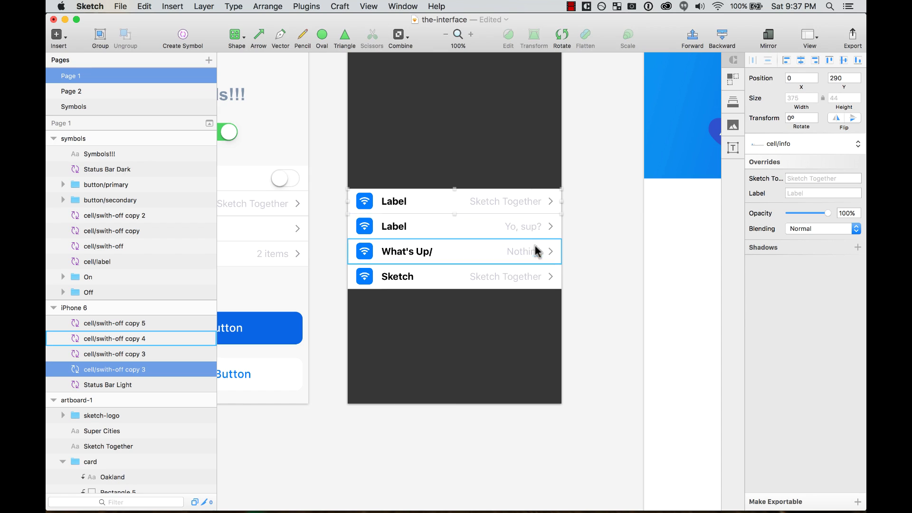
pyautogui.click(800, 191)
pyautogui.write('No Label')
pyautogui.press('Return')
pyautogui.click(610, 271)
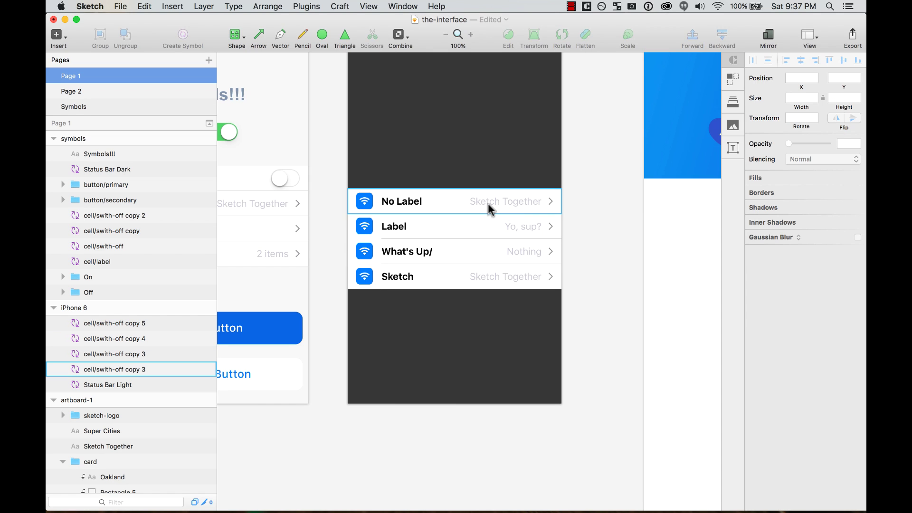
# Open the symbol master of the "No Label" cell for viewing and return to the instance.
pyautogui.doubleClick(413, 202)
pyautogui.click(394, 202)
pyautogui.click(327, 201)
pyautogui.click(288, 70)
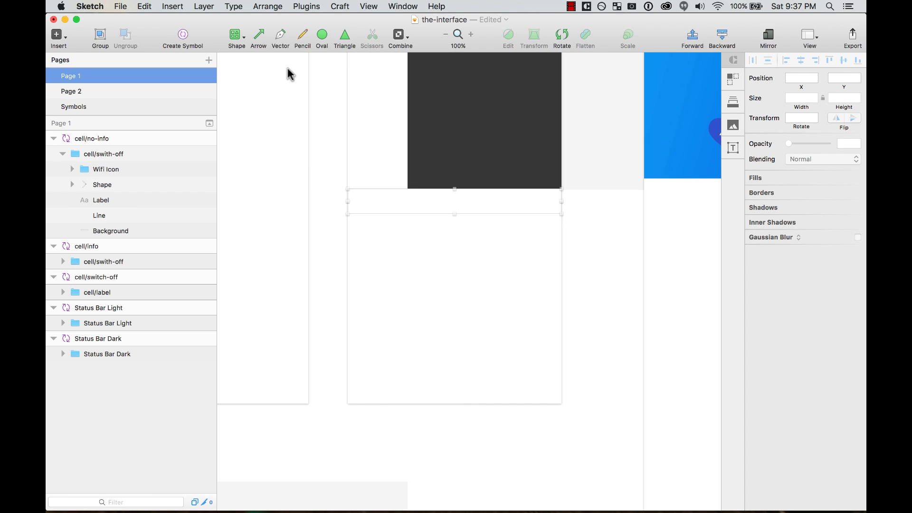
# Convert the off switch below the "Symbols!!!" heading into a symbol named "switch/off", sent to the Symbols page.
pyautogui.hscroll(-10, 532, 137)
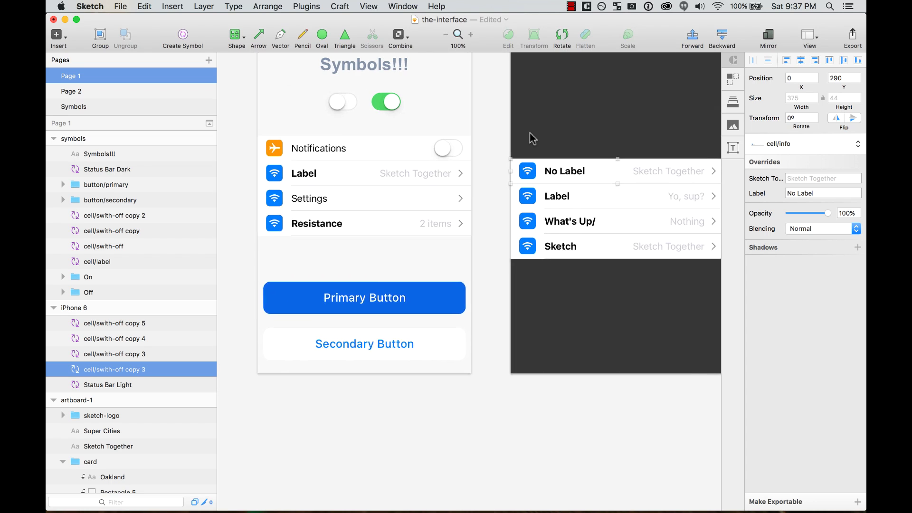
pyautogui.hscroll(3, 532, 139)
pyautogui.hscroll(-5, 531, 139)
pyautogui.moveTo(302, 59); pyautogui.dragTo(703, 380)
pyautogui.click(428, 169)
pyautogui.click(359, 173)
pyautogui.click(426, 168)
pyautogui.click(379, 170)
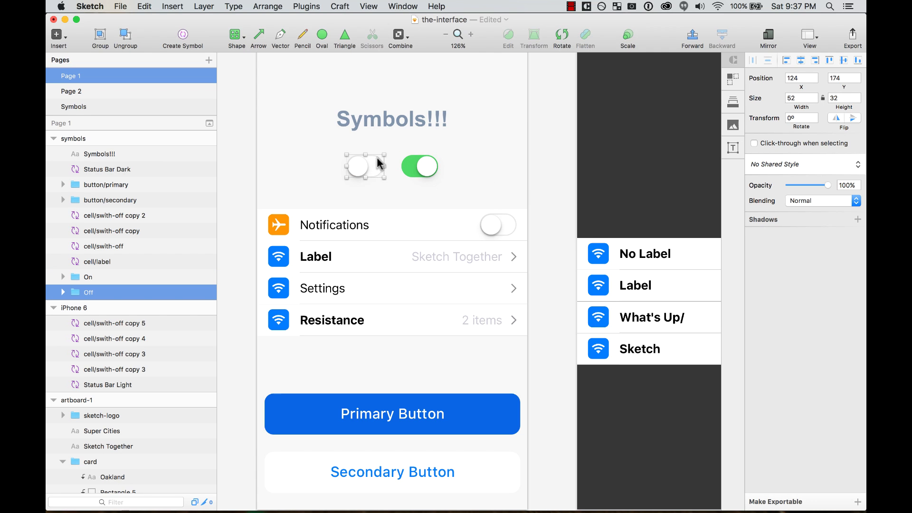
pyautogui.click(415, 171)
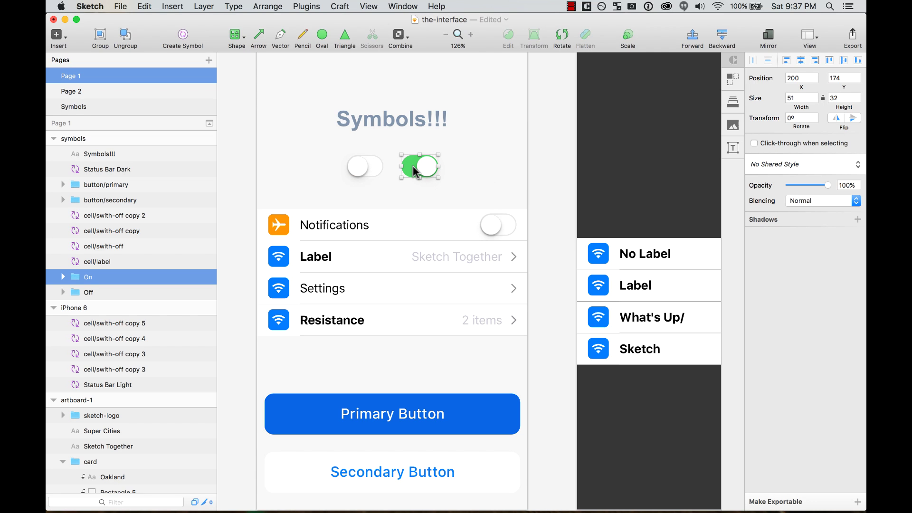
pyautogui.click(378, 170)
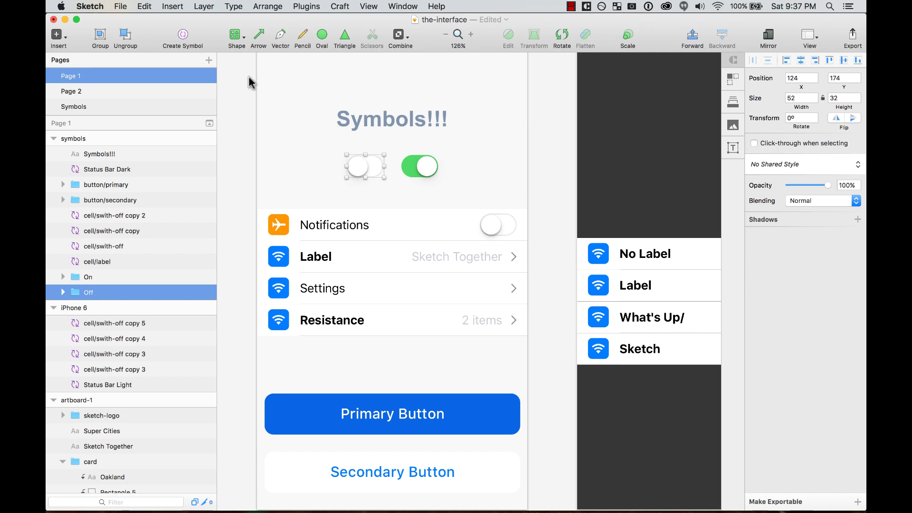
pyautogui.click(183, 36)
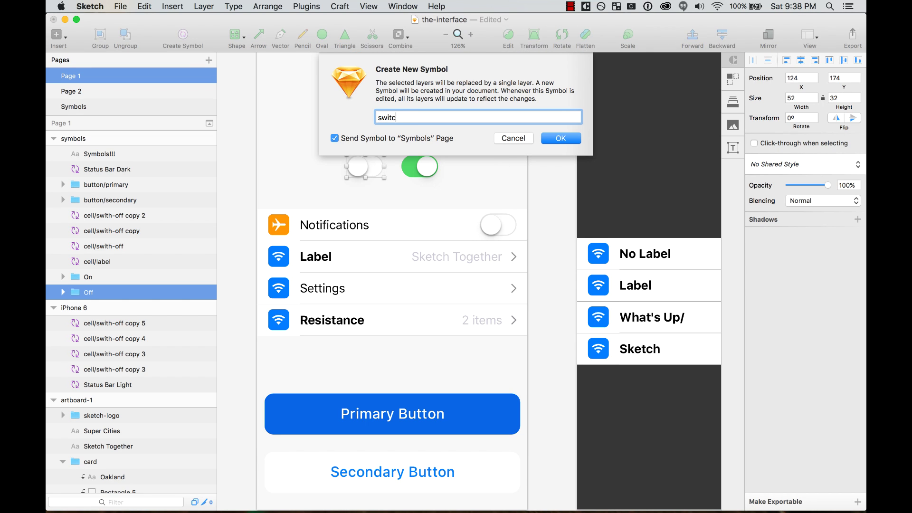
pyautogui.write('switch/off')
pyautogui.press('Return')
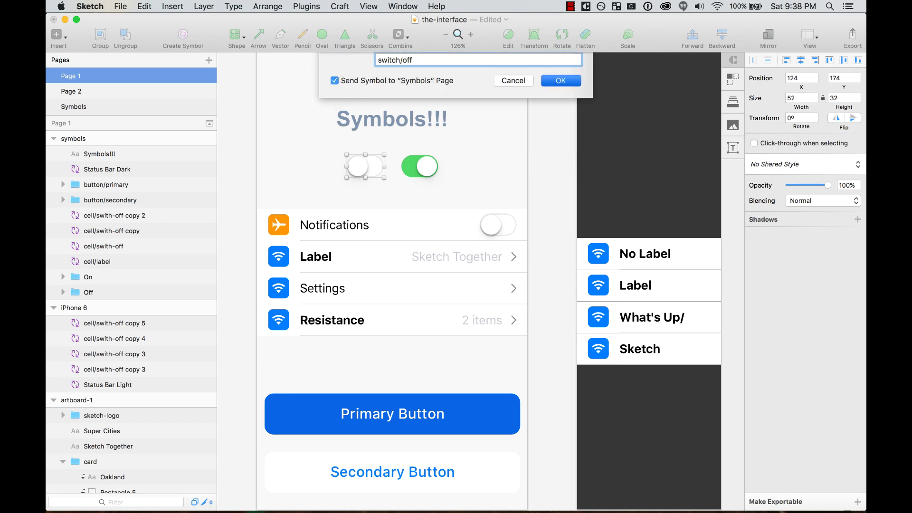
# Convert the green on switch into a symbol named "switch/on", sent to the Symbols page.
pyautogui.click(407, 168)
pyautogui.click(183, 41)
pyautogui.write('switch/on')
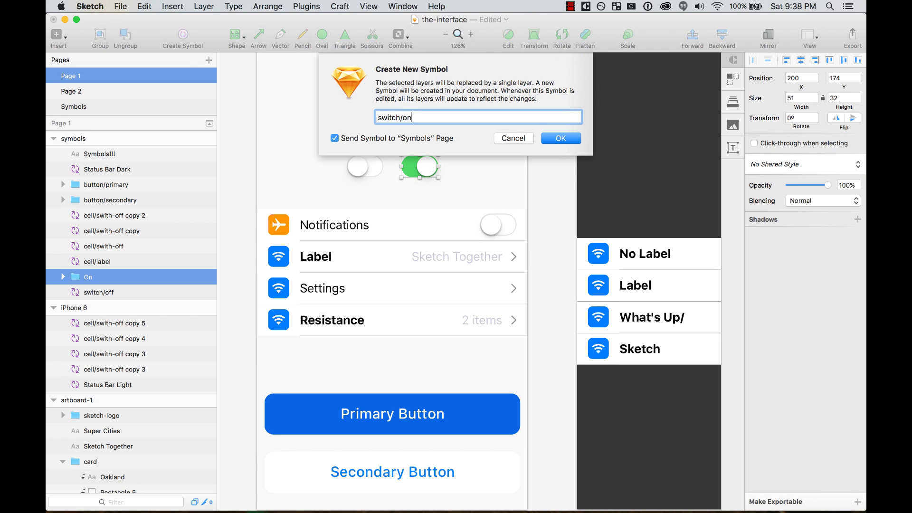
pyautogui.press('Return')
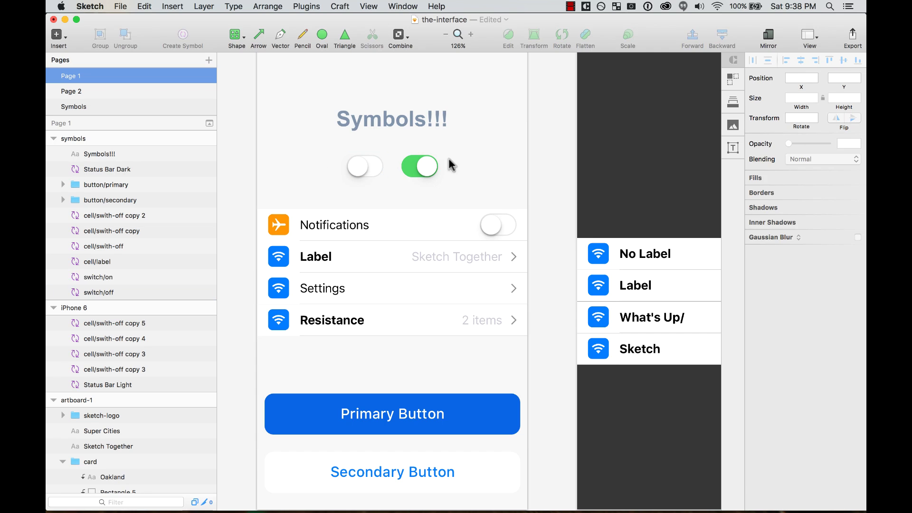
pyautogui.click(364, 169)
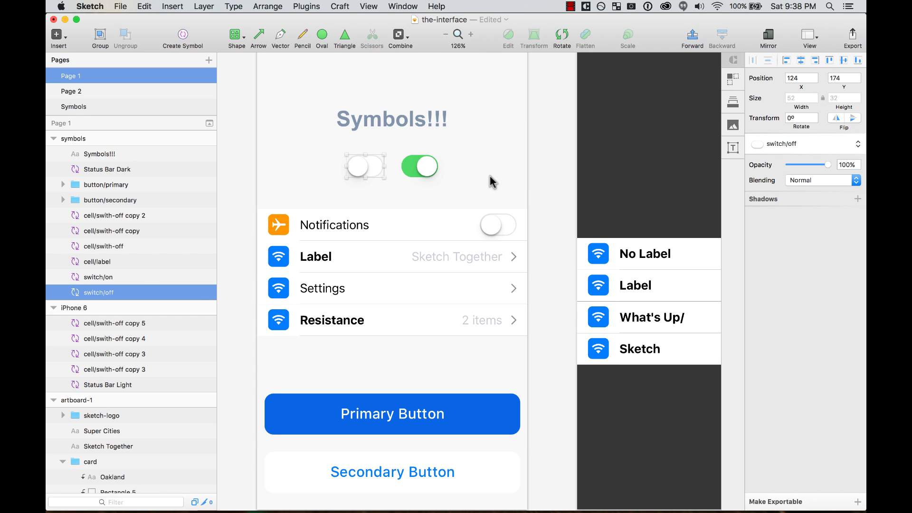
pyautogui.click(323, 141)
# Insert a switch/on symbol instance on the symbols artboard, left of the existing switches at about X 27, Y 157.
pyautogui.click(64, 33)
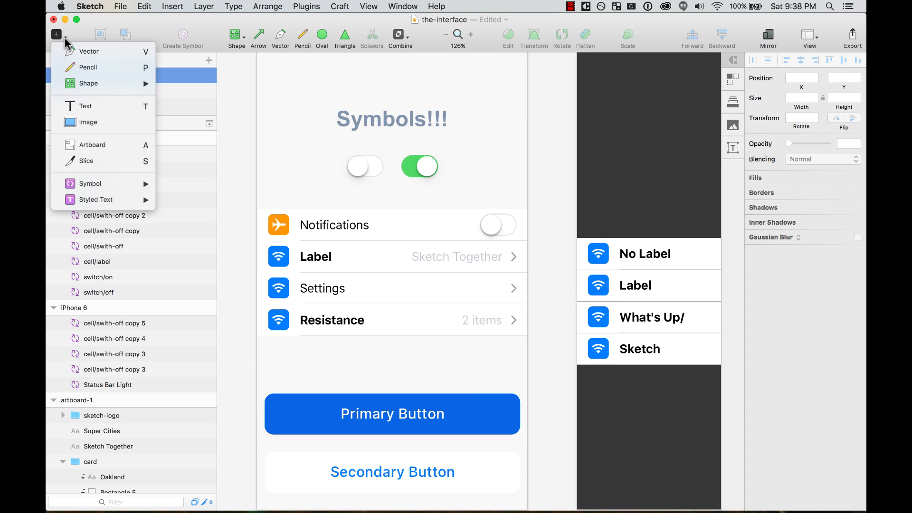
pyautogui.moveTo(106, 190)
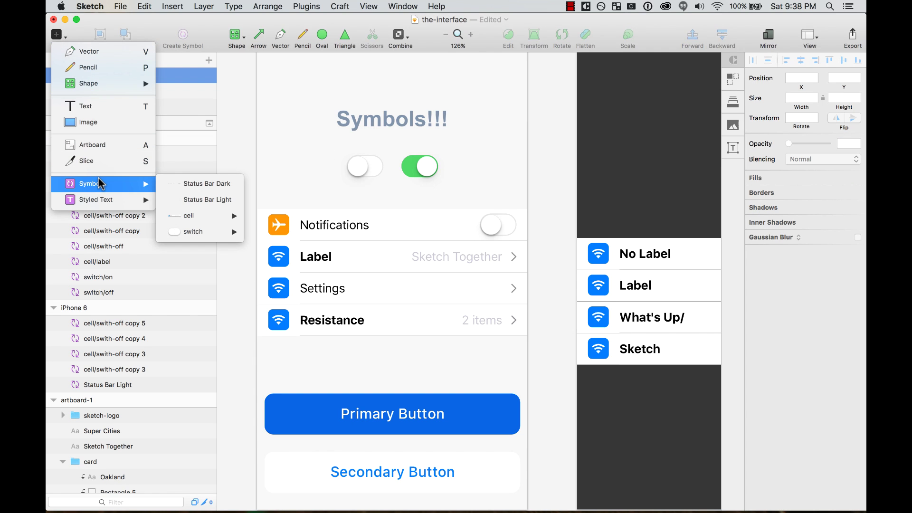
pyautogui.moveTo(216, 221)
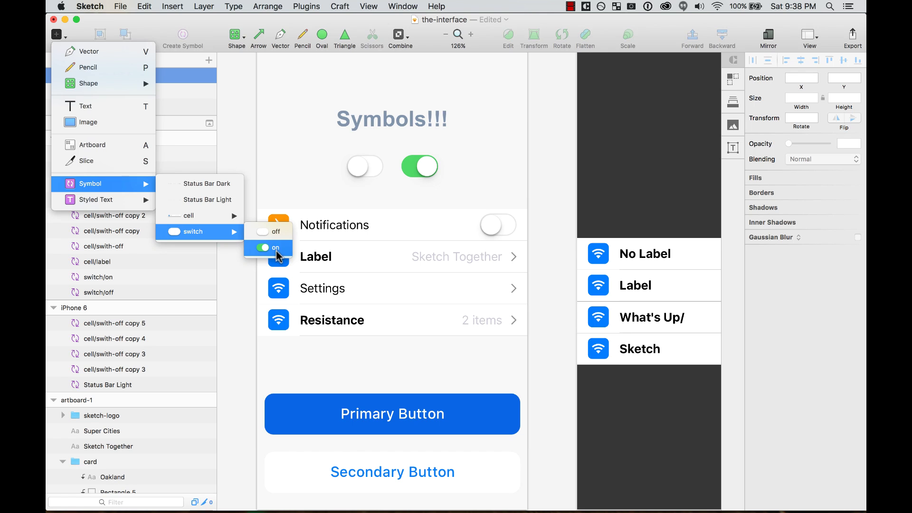
pyautogui.click(277, 252)
pyautogui.click(299, 156)
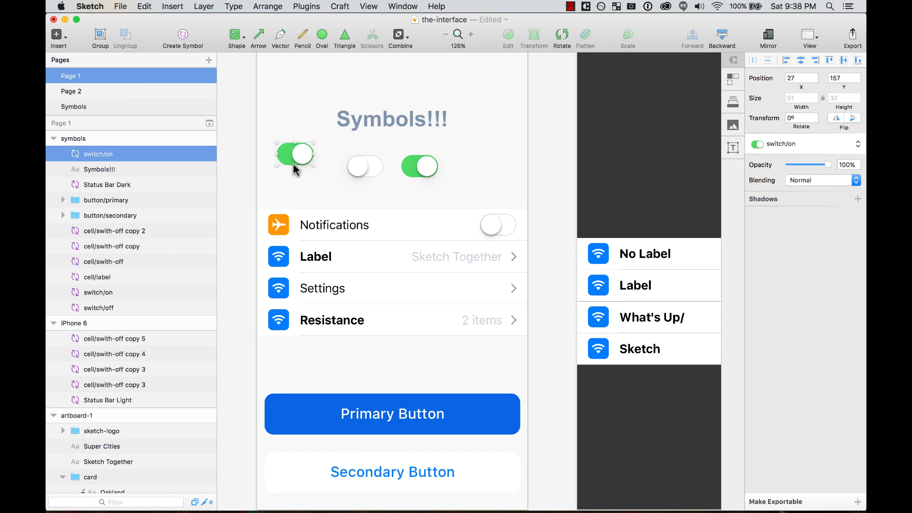
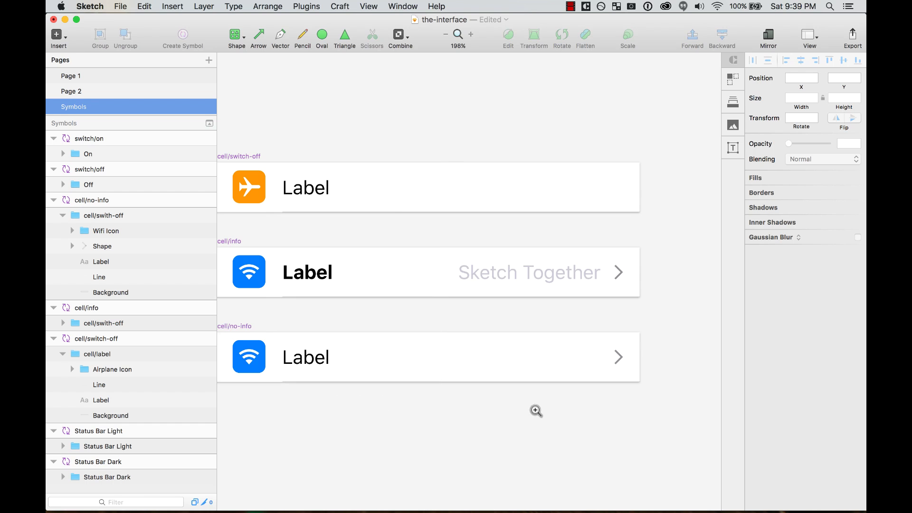
# Insert a switch/off symbol instance at the right end of the cell/switch-off master, at about X 315, Y 6.
pyautogui.hscroll(-3, 307, 114)
pyautogui.click(57, 34)
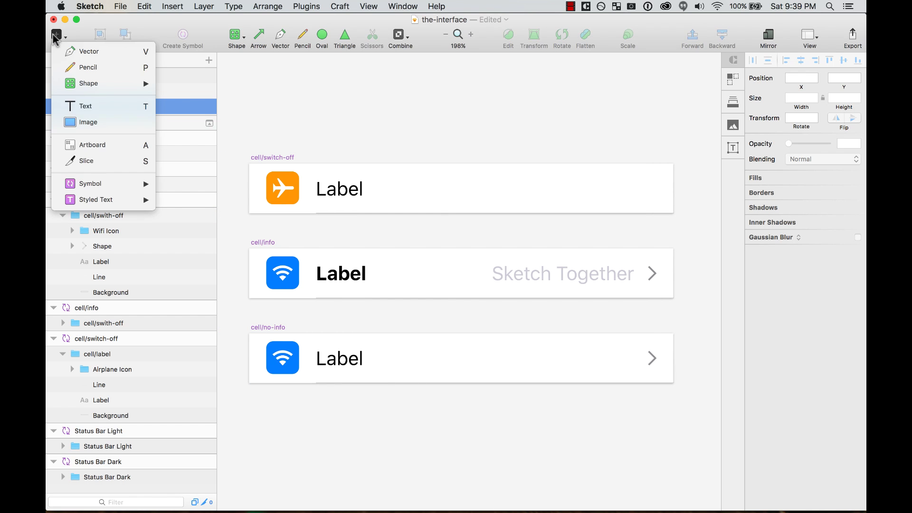
pyautogui.moveTo(115, 185)
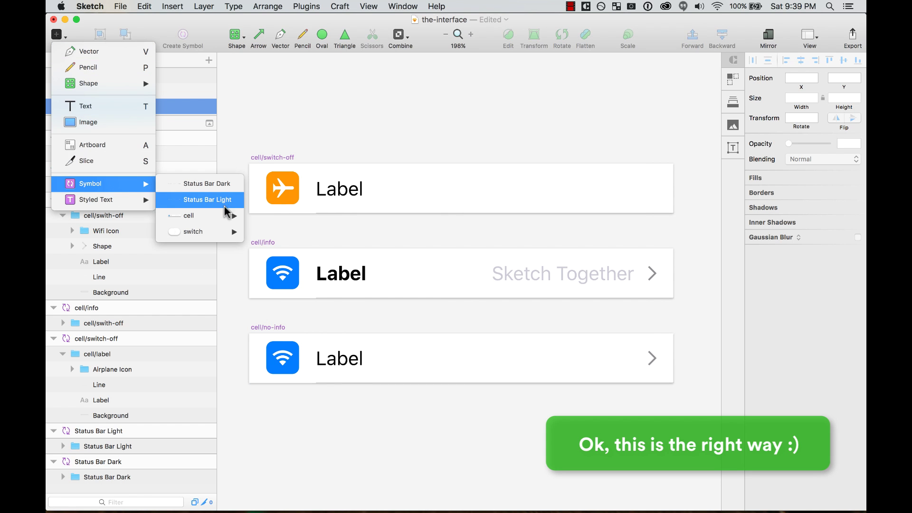
pyautogui.moveTo(226, 236)
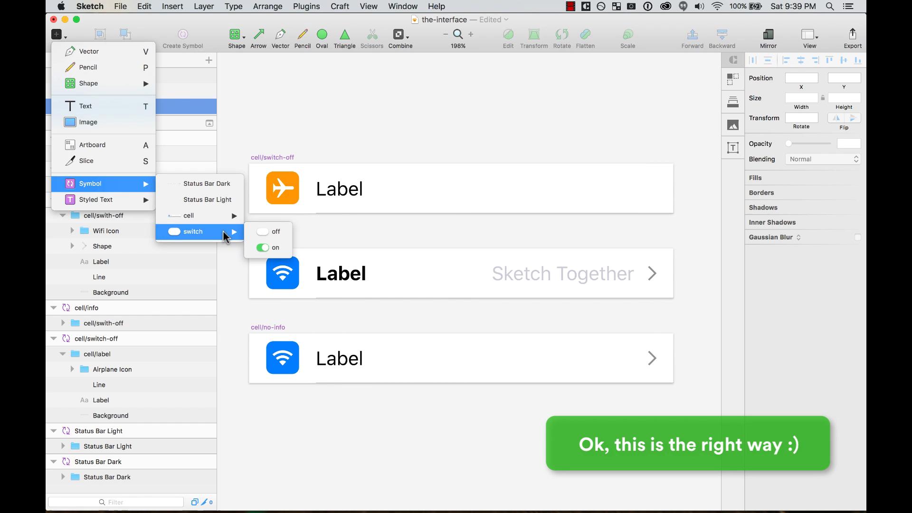
pyautogui.click(278, 238)
pyautogui.click(629, 197)
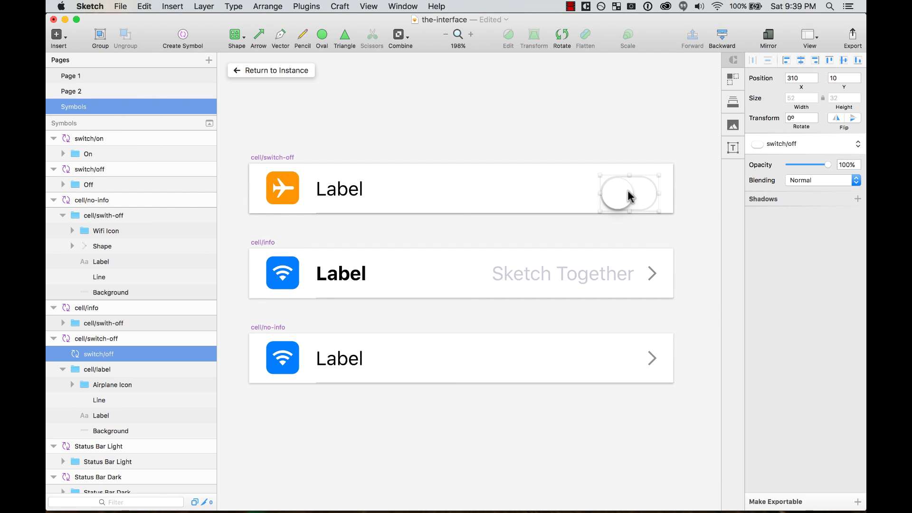
pyautogui.moveTo(636, 198); pyautogui.dragTo(636, 195)
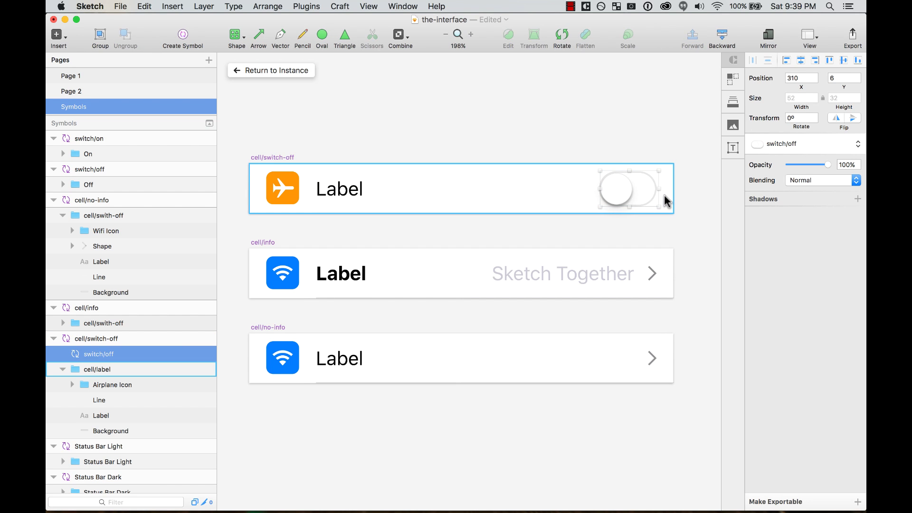
pyautogui.press('Right')
pyautogui.press('Right')
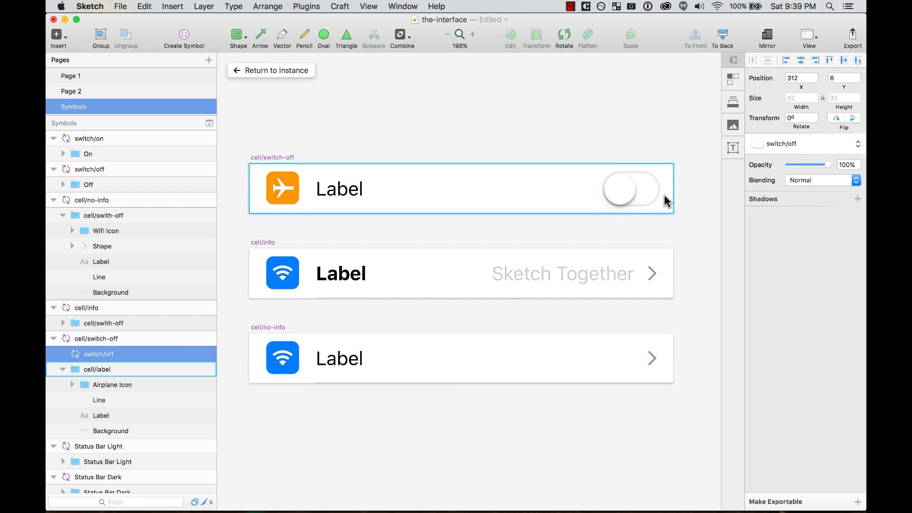
pyautogui.click(634, 143)
# Try moving the knob oval in the switch/off master to X 12, Y 2, and undo the move.
pyautogui.press('super+minus')
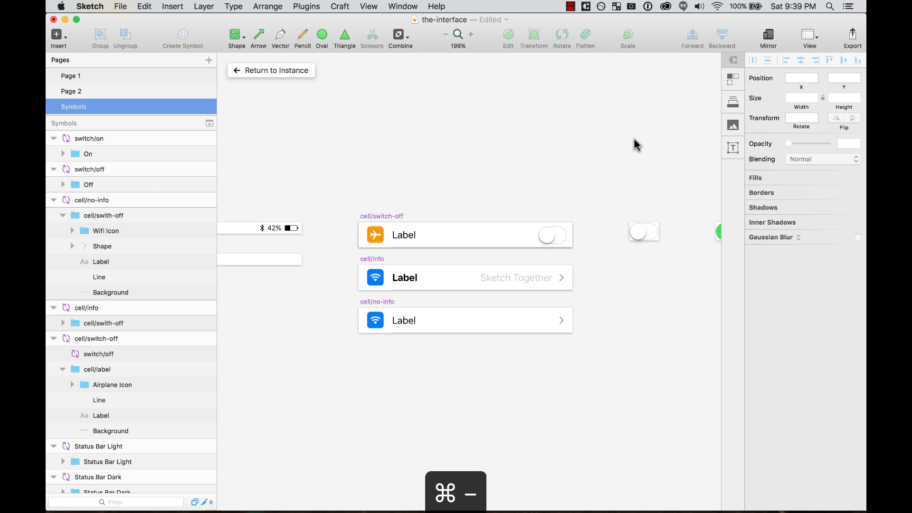
pyautogui.press('super+minus')
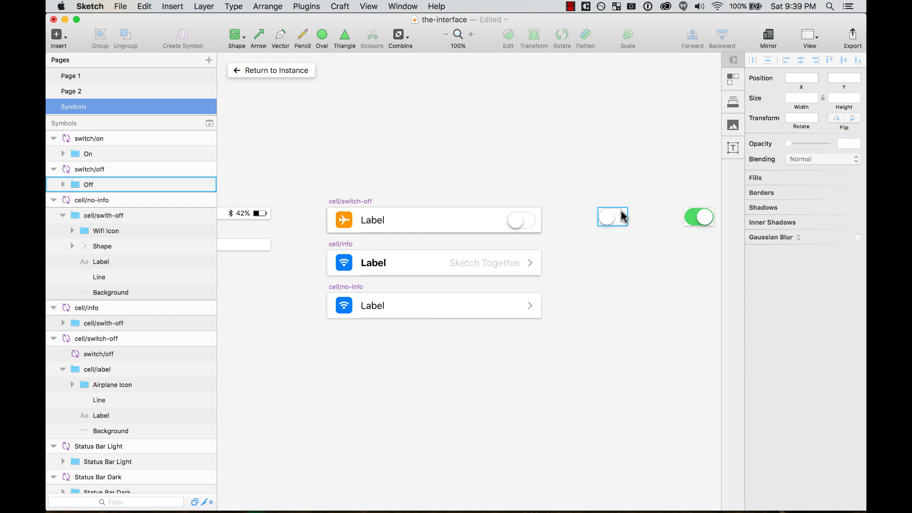
pyautogui.doubleClick(613, 217)
pyautogui.moveTo(609, 218); pyautogui.dragTo(615, 222)
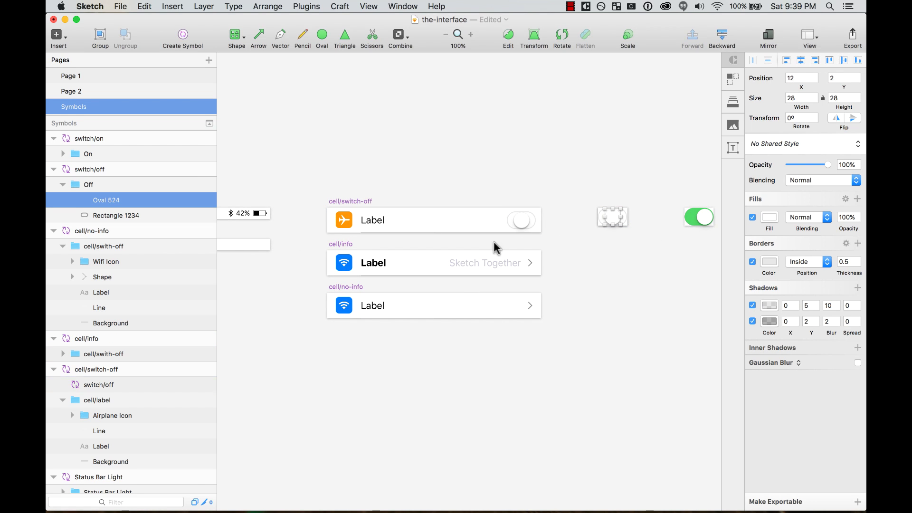
pyautogui.click(535, 176)
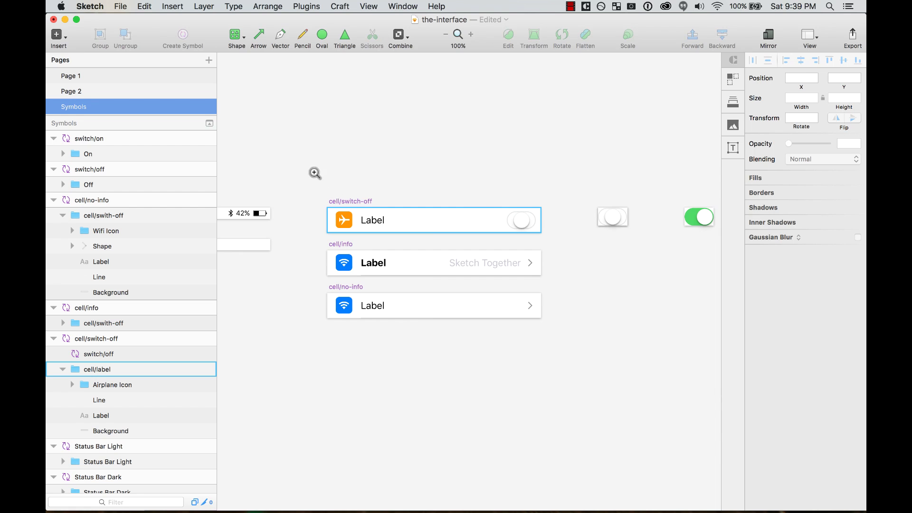
pyautogui.scroll(2, 697, 254)
pyautogui.click(595, 217)
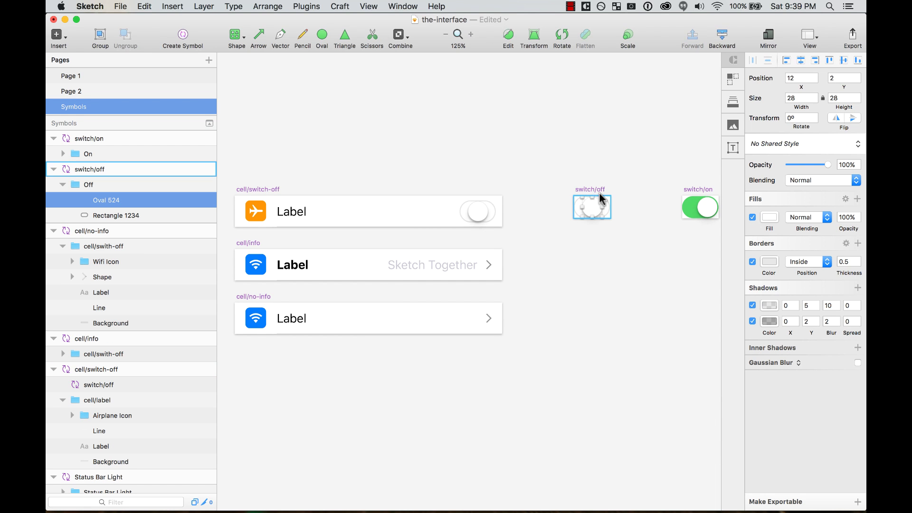
pyautogui.press('super+z')
pyautogui.press('super+z')
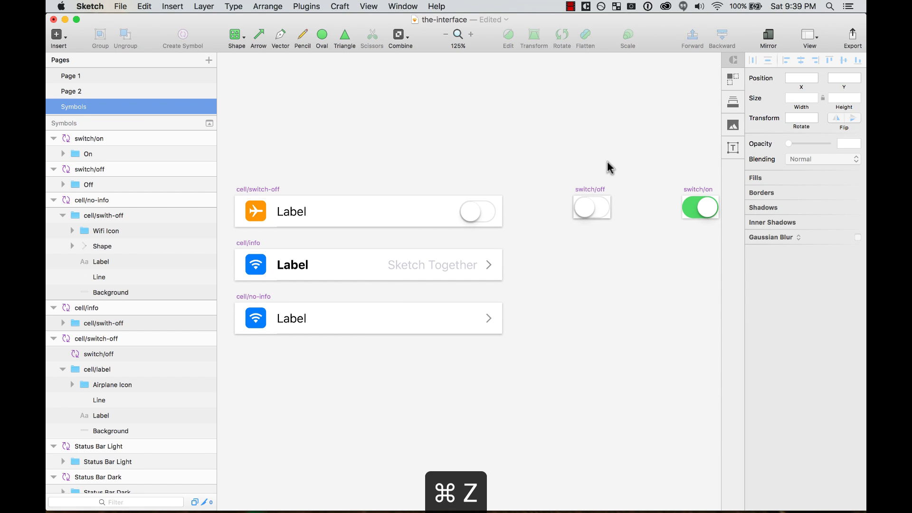
# Move the switch/on symbol master directly beneath the switch/off master on the Symbols page.
pyautogui.click(589, 207)
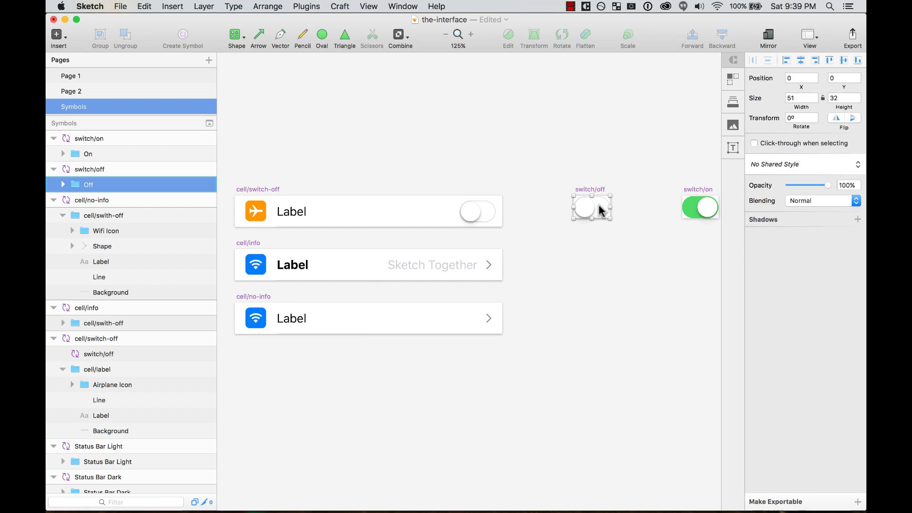
pyautogui.hscroll(-1, 412, 189)
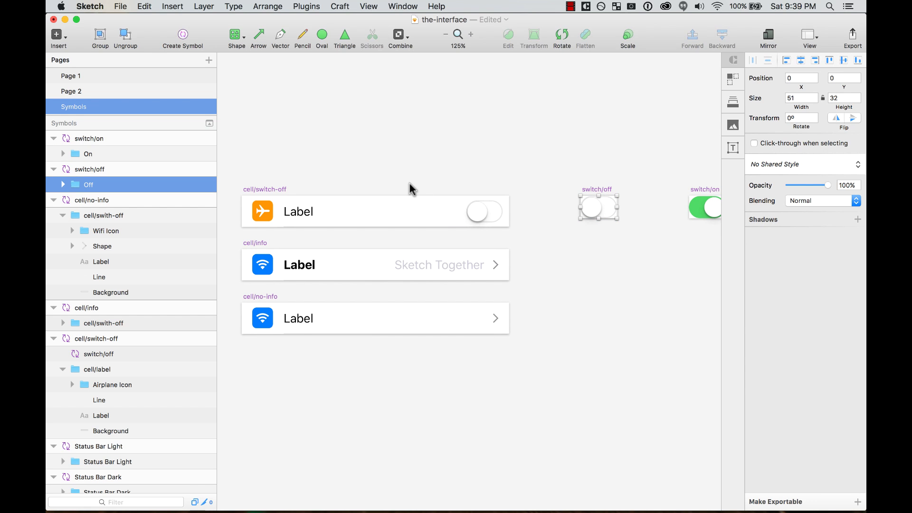
pyautogui.scroll(-1, 411, 189)
pyautogui.click(591, 176)
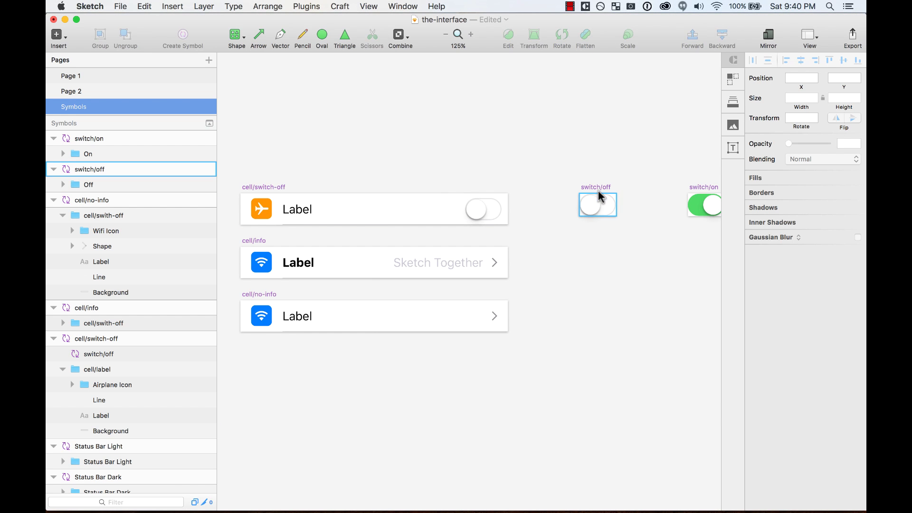
pyautogui.moveTo(697, 187); pyautogui.dragTo(579, 236)
# Duplicate the cell/switch-off master, place the copy above it at Y 318, and rename the copy "cell/switch-on".
pyautogui.click(281, 192)
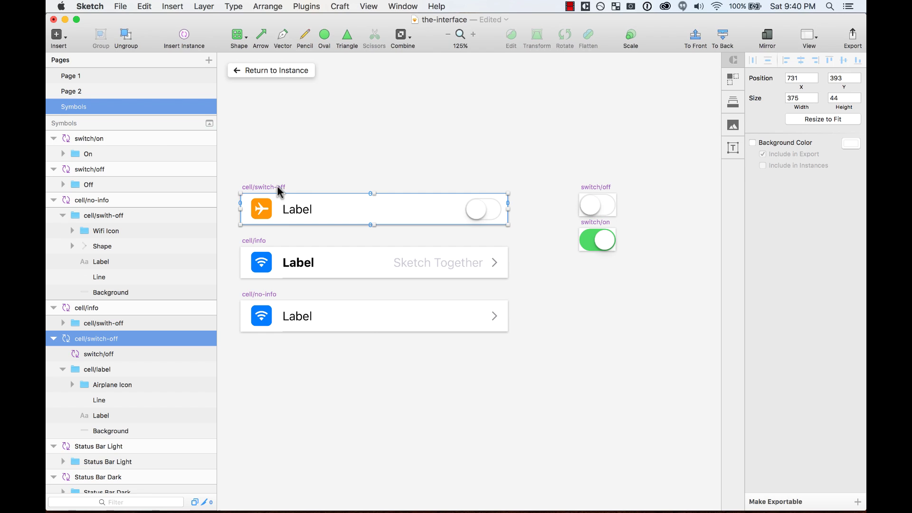
pyautogui.keyDown('alt'); pyautogui.moveTo(277, 186); pyautogui.dragTo(285, 127); pyautogui.keyUp('alt')
pyautogui.press('super+z')
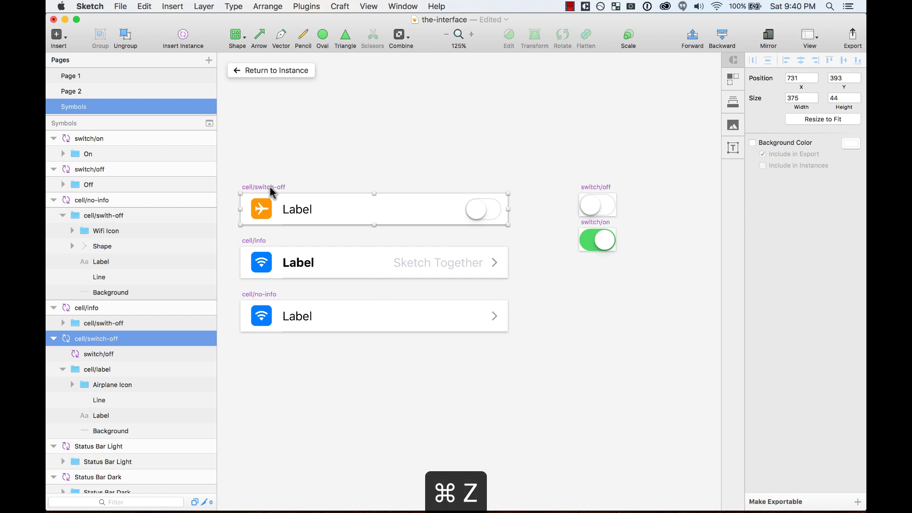
pyautogui.press('super+d')
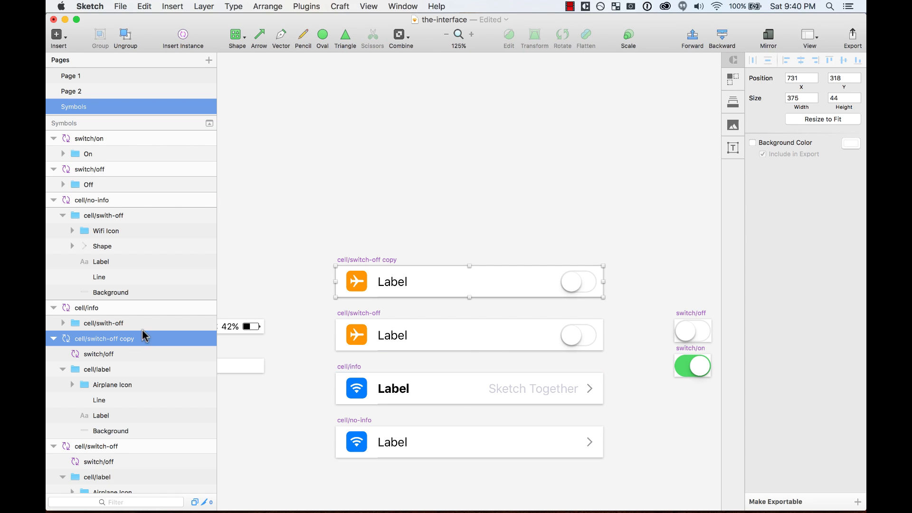
pyautogui.doubleClick(115, 339)
pyautogui.click(113, 339)
pyautogui.hotkey('shift', 'End')
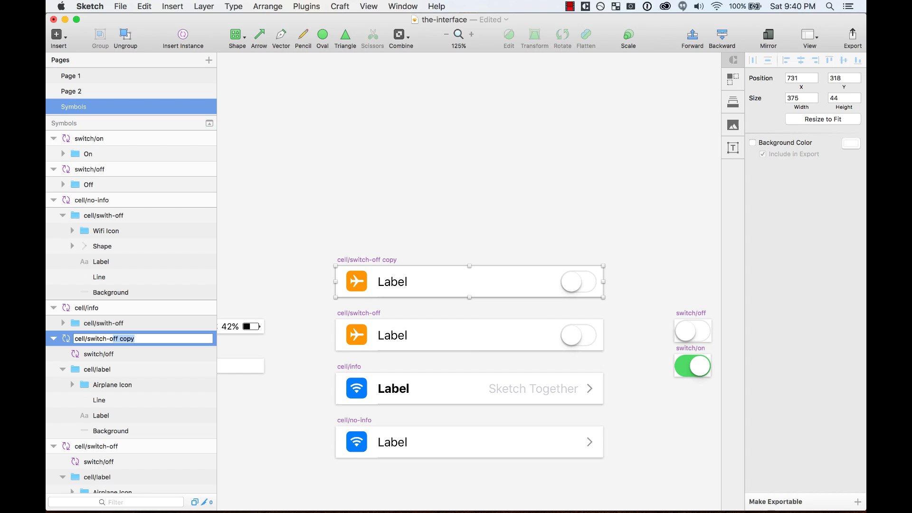
pyautogui.write('n')
pyautogui.press('Return')
# Replace the nested switch in the cell/switch-on master with the switch/on symbol.
pyautogui.click(664, 193)
pyautogui.click(583, 287)
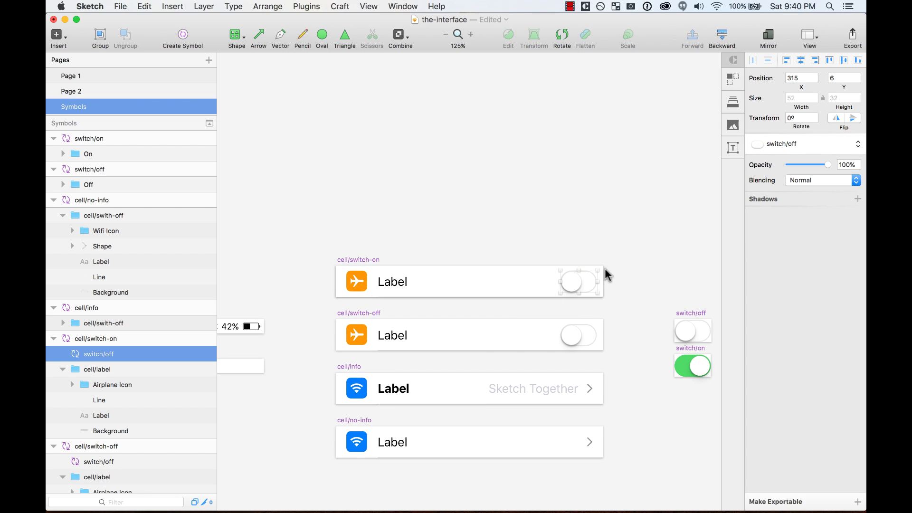
pyautogui.click(808, 144)
pyautogui.click(819, 164)
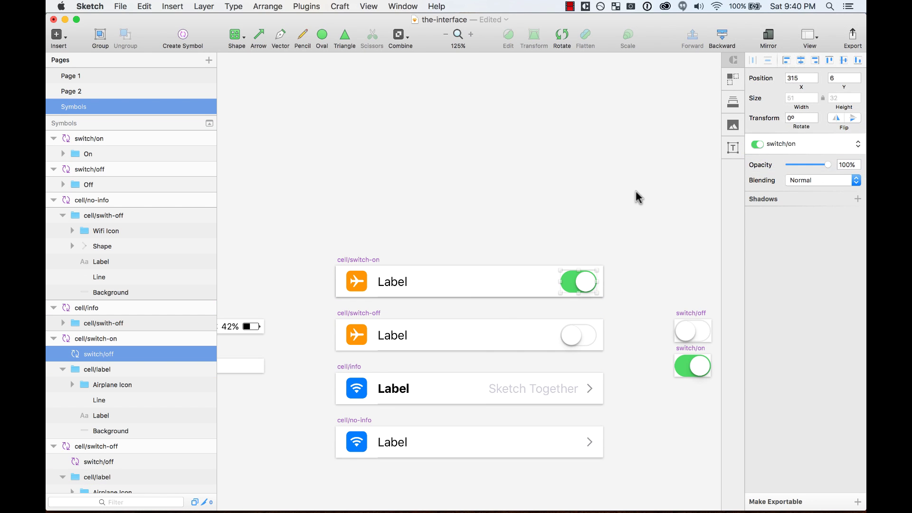
pyautogui.click(386, 241)
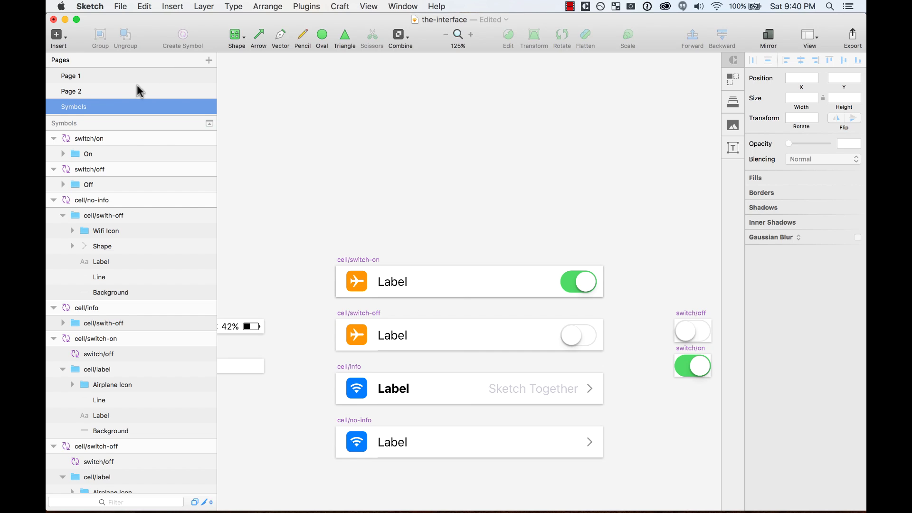
# Swap the Notifications cell on Page 1 to the cell/switch-on symbol.
pyautogui.click(95, 77)
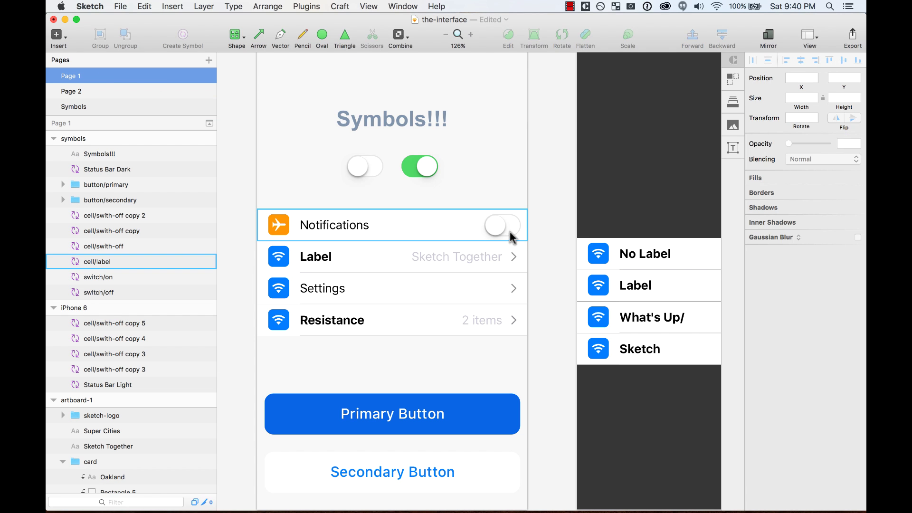
pyautogui.click(807, 144)
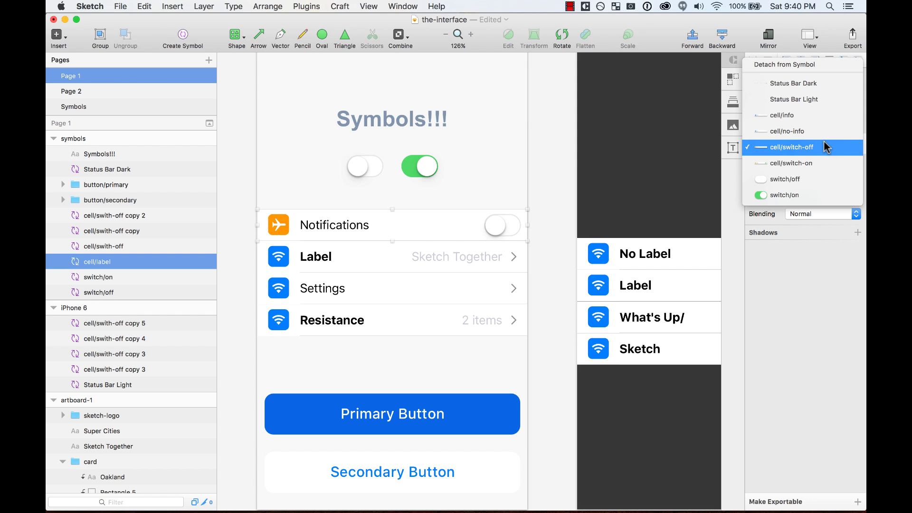
pyautogui.click(830, 161)
pyautogui.click(555, 211)
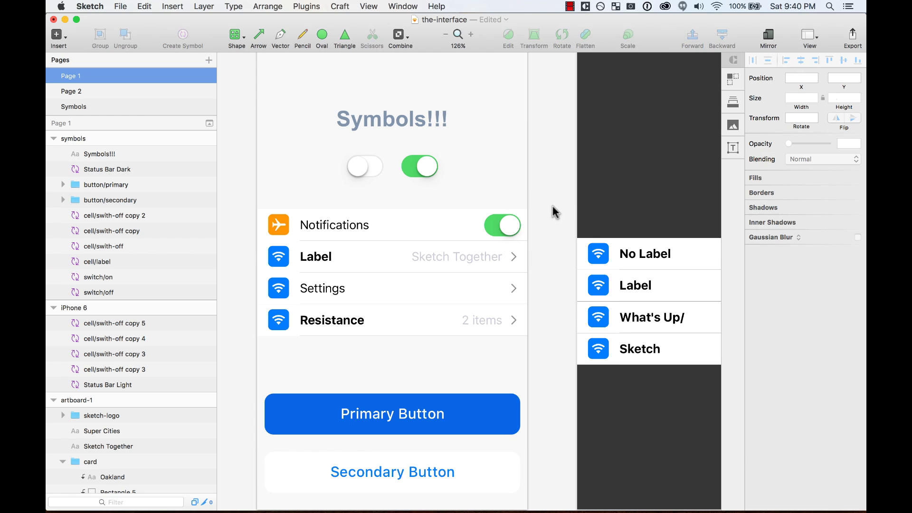
# Change the track fill in the switch/on master to blue 4D97D8 and return to the Notifications cell instance.
pyautogui.click(450, 220)
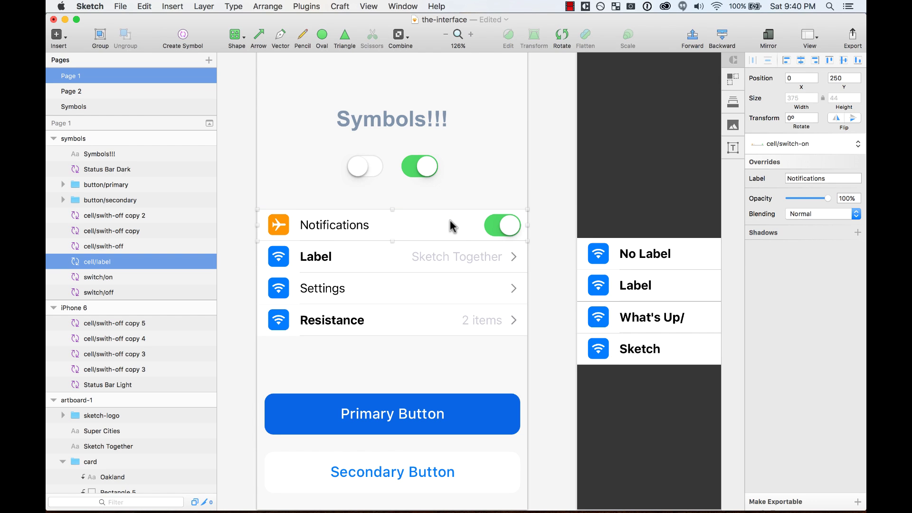
pyautogui.doubleClick(450, 220)
pyautogui.doubleClick(608, 311)
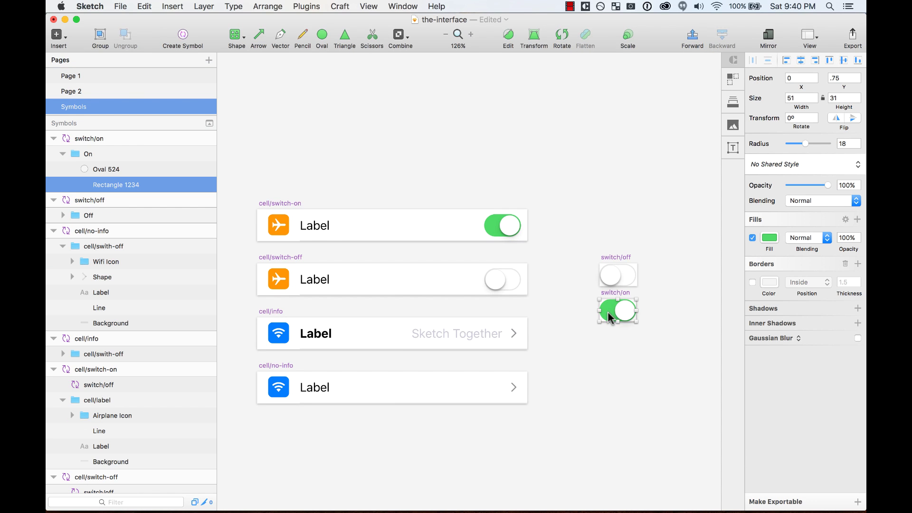
pyautogui.click(770, 239)
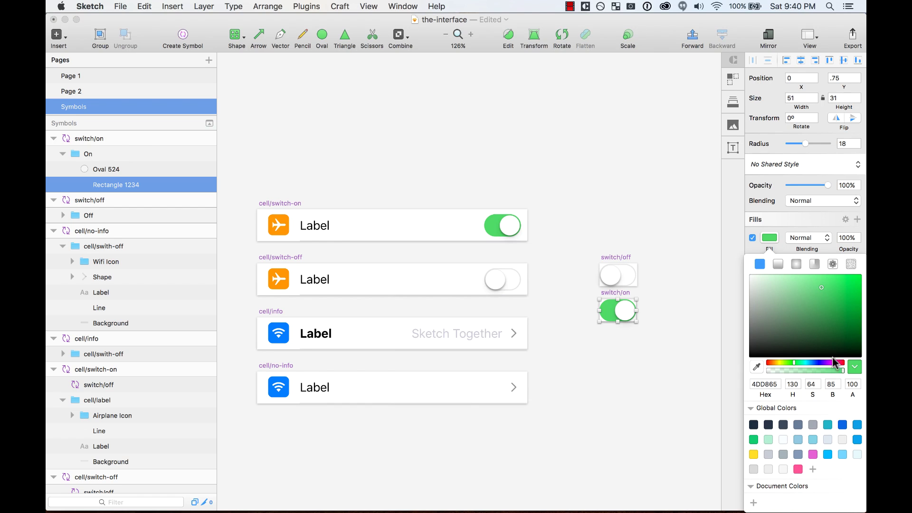
pyautogui.moveTo(793, 363); pyautogui.dragTo(811, 364)
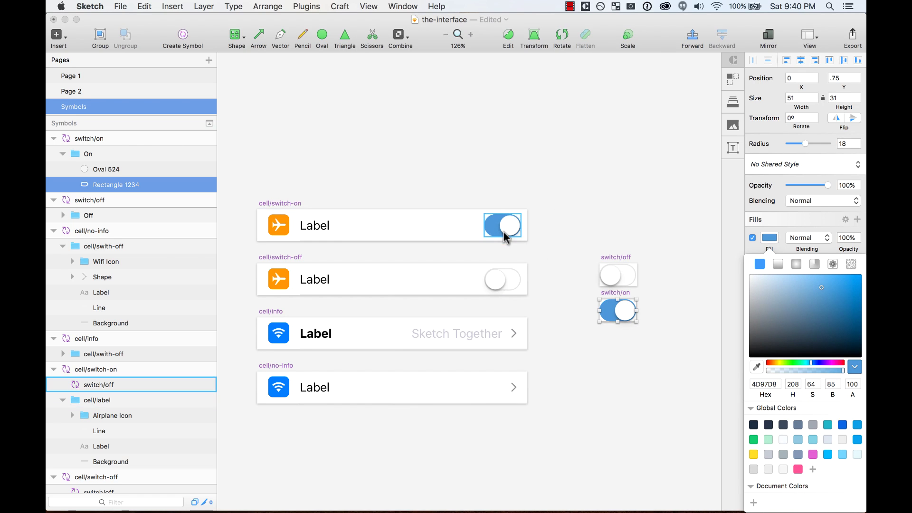
pyautogui.click(468, 175)
pyautogui.click(469, 175)
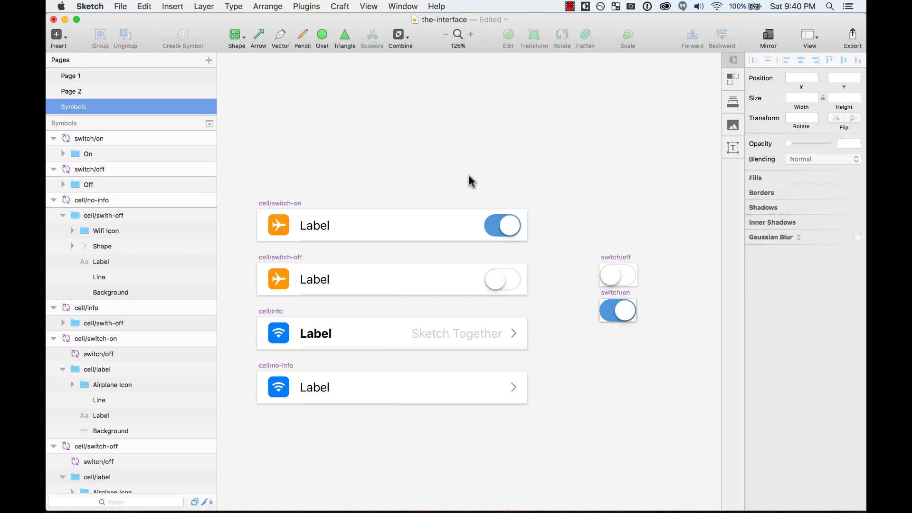
pyautogui.click(284, 209)
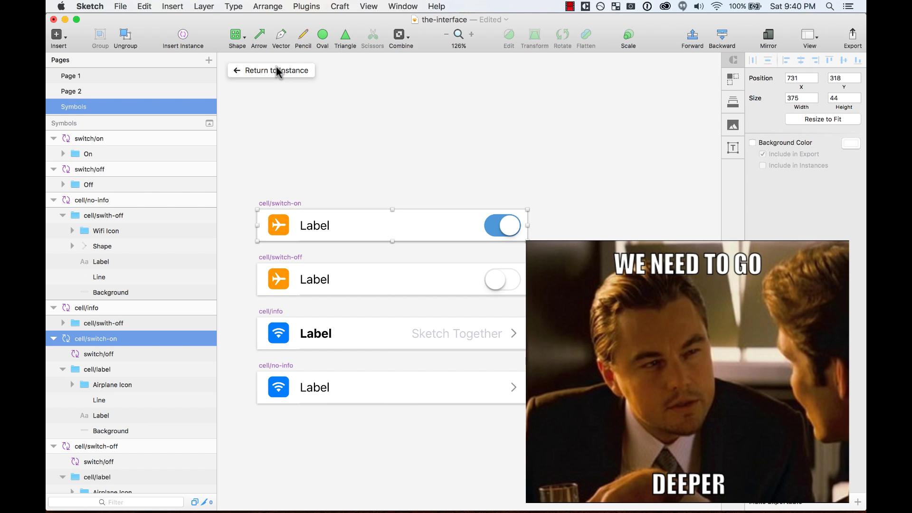
pyautogui.click(277, 70)
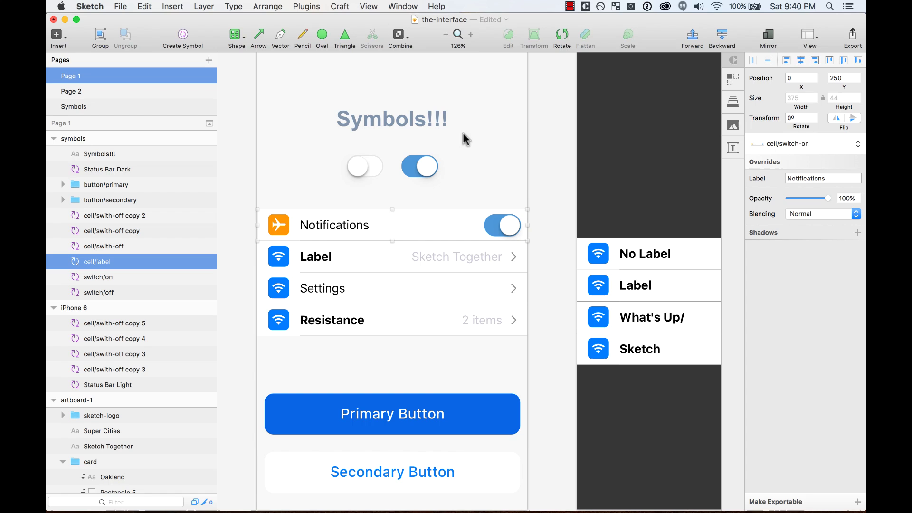
# Move the Secondary Button group on the symbols artboard up to Y 573, closer beneath the Primary Button.
pyautogui.click(561, 162)
pyautogui.press('super+minus')
pyautogui.click(458, 401)
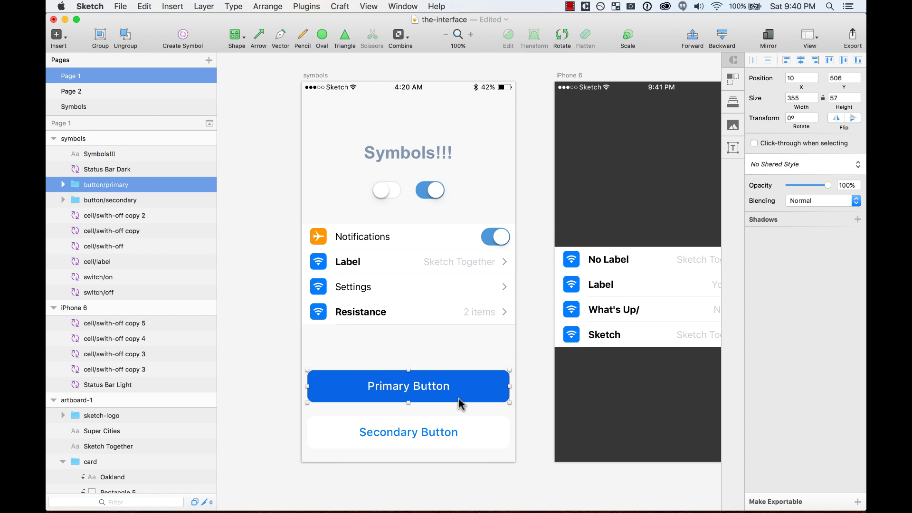
pyautogui.click(300, 336)
pyautogui.press('z')
pyautogui.moveTo(280, 154); pyautogui.dragTo(602, 500)
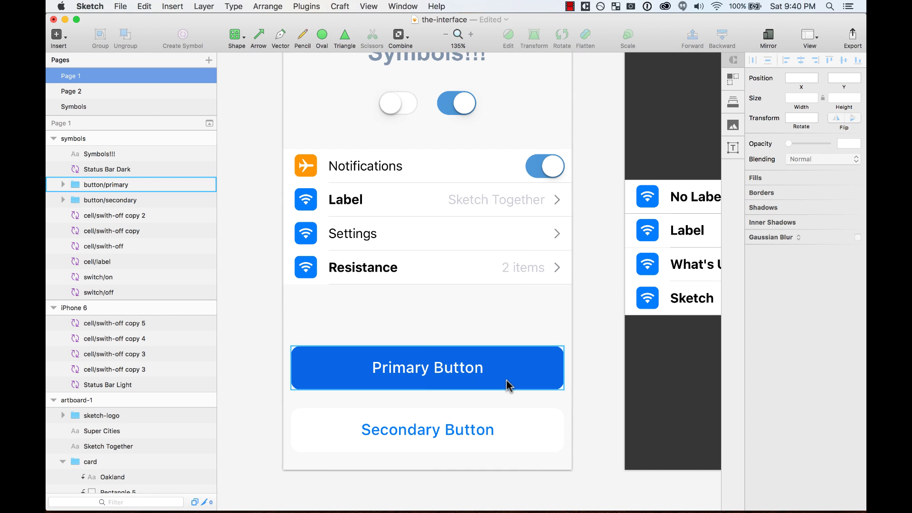
pyautogui.click(506, 380)
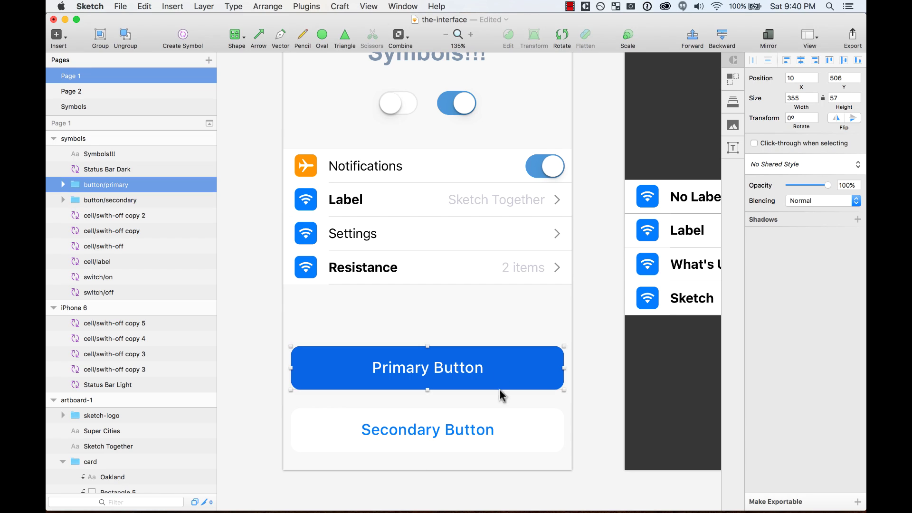
pyautogui.click(500, 417)
pyautogui.press('Up')
pyautogui.press('Up')
pyautogui.press('Up')
pyautogui.press('Up')
pyautogui.press('Up')
pyautogui.press('Up')
pyautogui.press('Up')
pyautogui.press('Up')
pyautogui.press('Up')
pyautogui.press('Up')
pyautogui.press('Up')
pyautogui.press('Up')
pyautogui.press('Up')
pyautogui.press('Up')
pyautogui.press('Up')
pyautogui.press('Up')
# Create a symbol named "button/primary" from the Primary Button group and send it to the Symbols page.
pyautogui.click(498, 380)
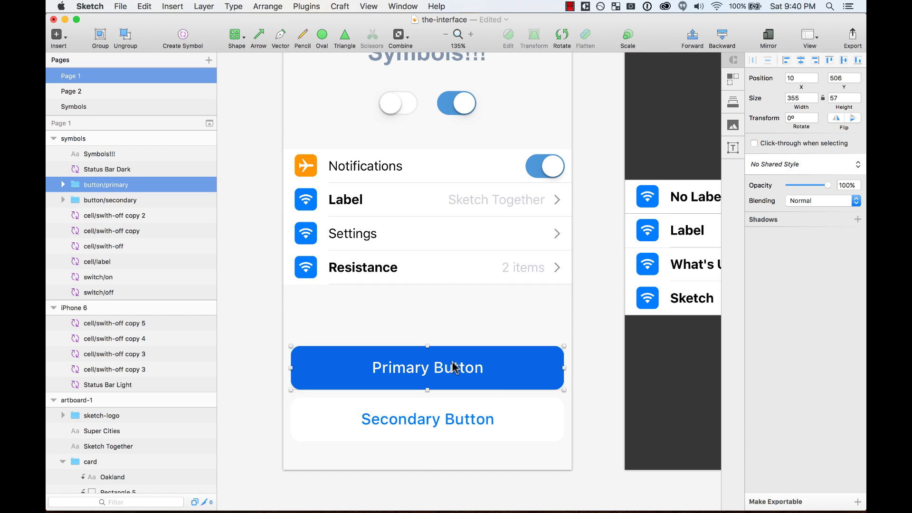
pyautogui.click(472, 426)
pyautogui.click(472, 372)
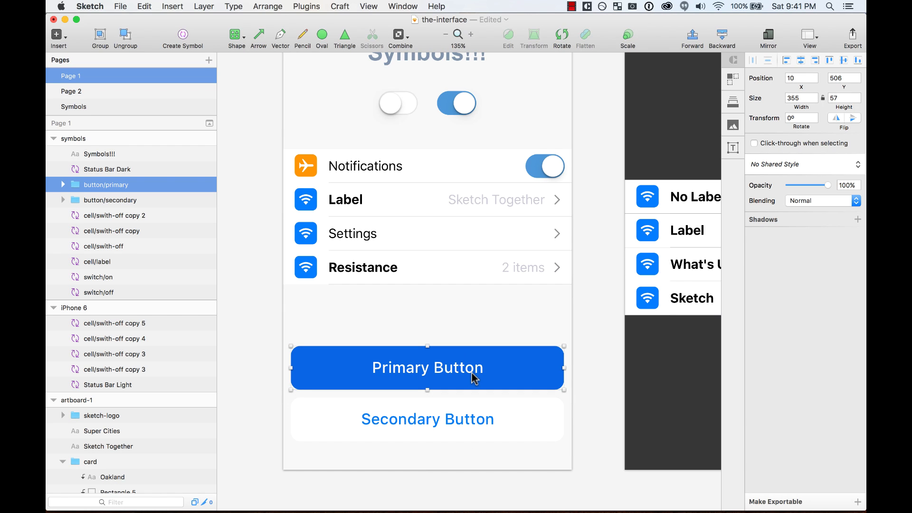
pyautogui.click(186, 35)
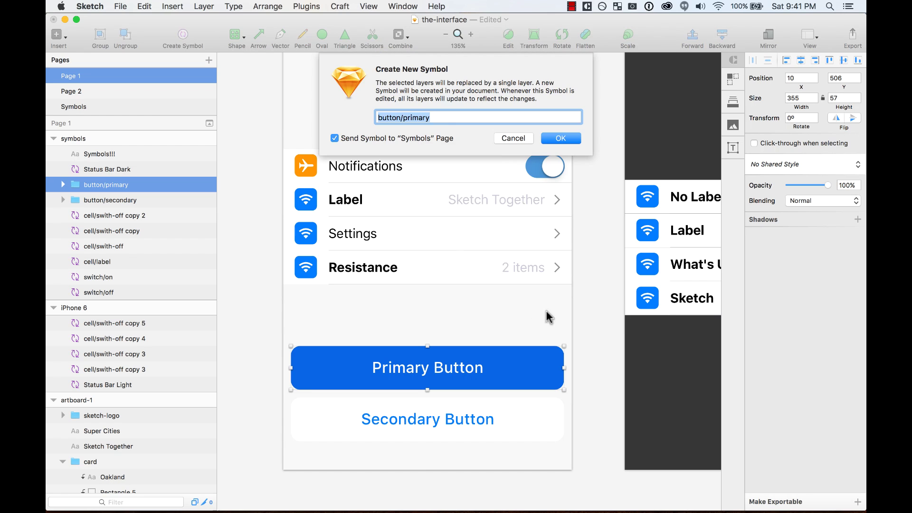
pyautogui.click(561, 139)
# Create a symbol named "button/secondary" from the Secondary Button group and send it to the Symbols page.
pyautogui.click(470, 417)
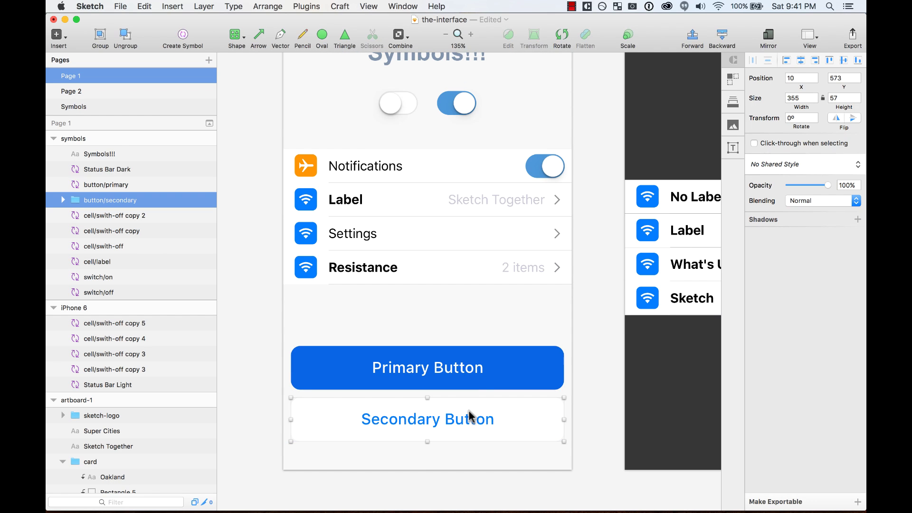
pyautogui.click(183, 35)
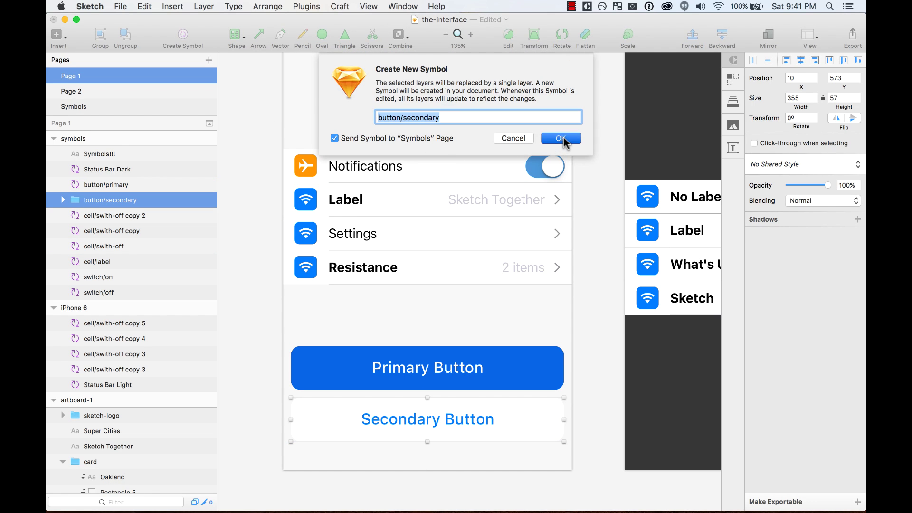
pyautogui.click(561, 138)
# Copy the Secondary Button instance onto the iPhone 6 artboard, below the table cells.
pyautogui.press('super+minus')
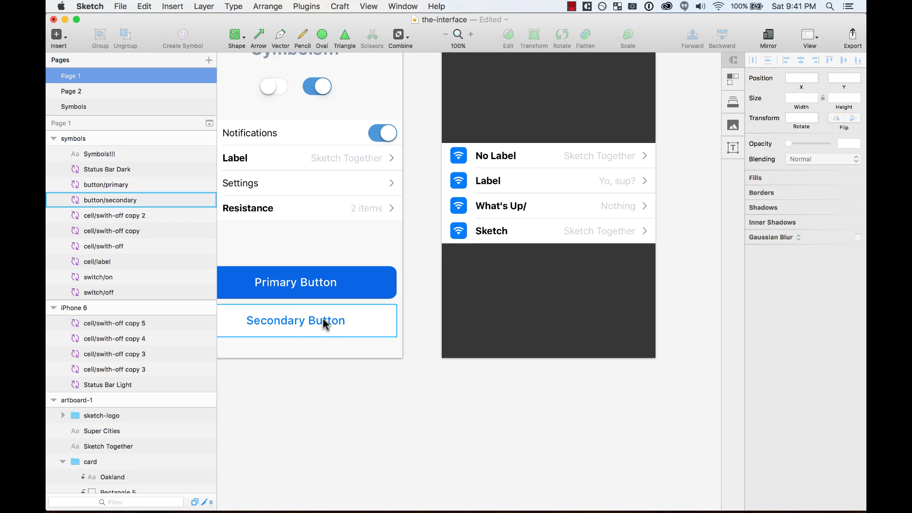
pyautogui.moveTo(323, 318); pyautogui.dragTo(578, 292)
pyautogui.press('alt')
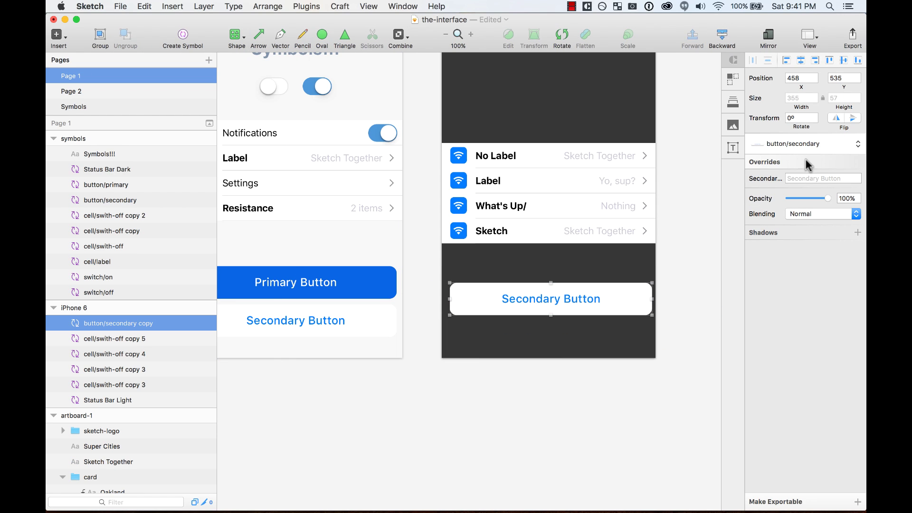
# Override the copied button's text with "Continue" and place the button at X 10, Y 591 on the iPhone 6 artboard.
pyautogui.click(816, 177)
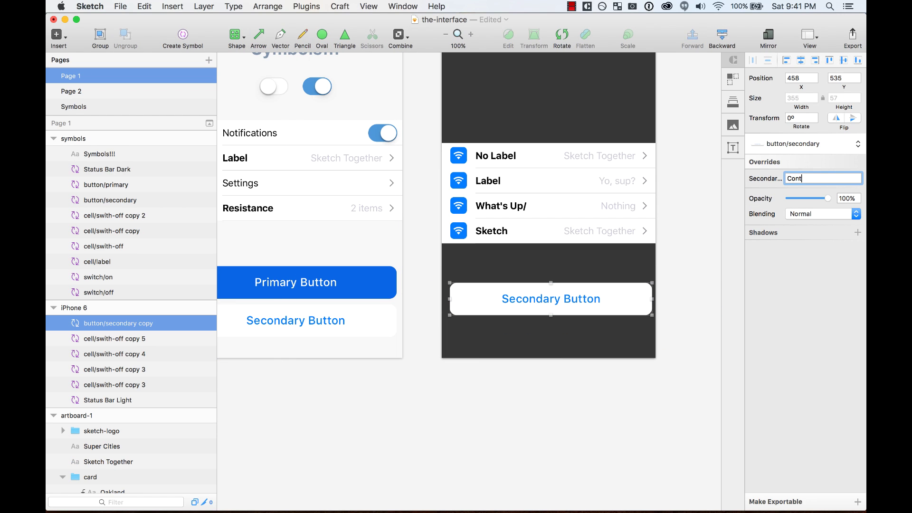
pyautogui.write('Continue')
pyautogui.press('Return')
pyautogui.moveTo(649, 304); pyautogui.dragTo(610, 334)
# Swap the button on the iPhone 6 artboard to the button/primary symbol and override its text with "Continue".
pyautogui.click(817, 144)
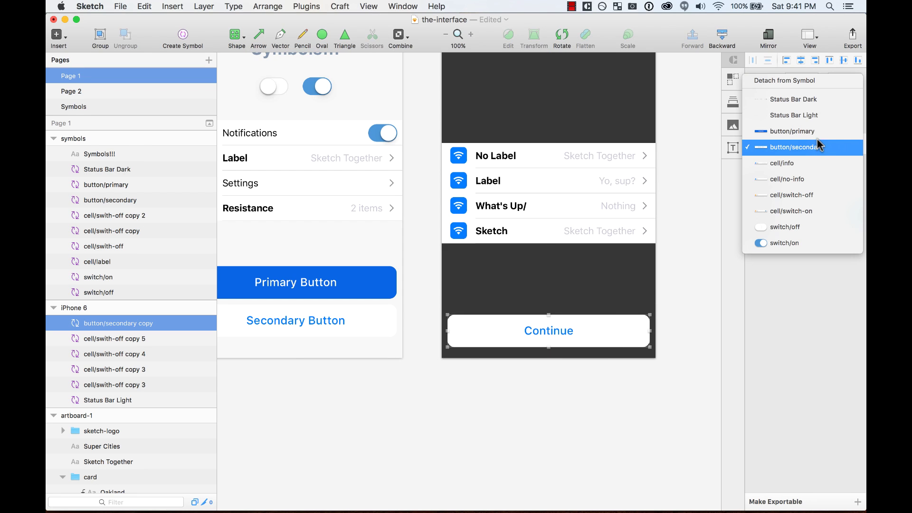
pyautogui.click(821, 133)
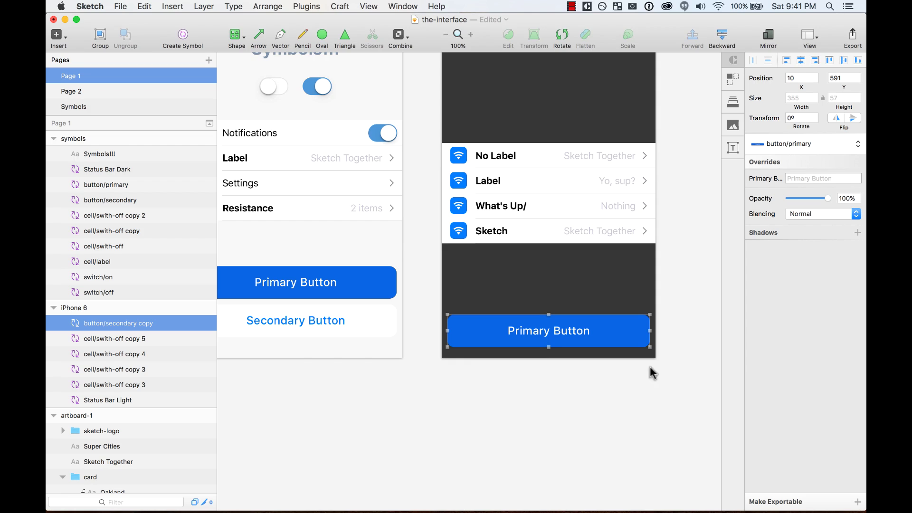
pyautogui.click(814, 179)
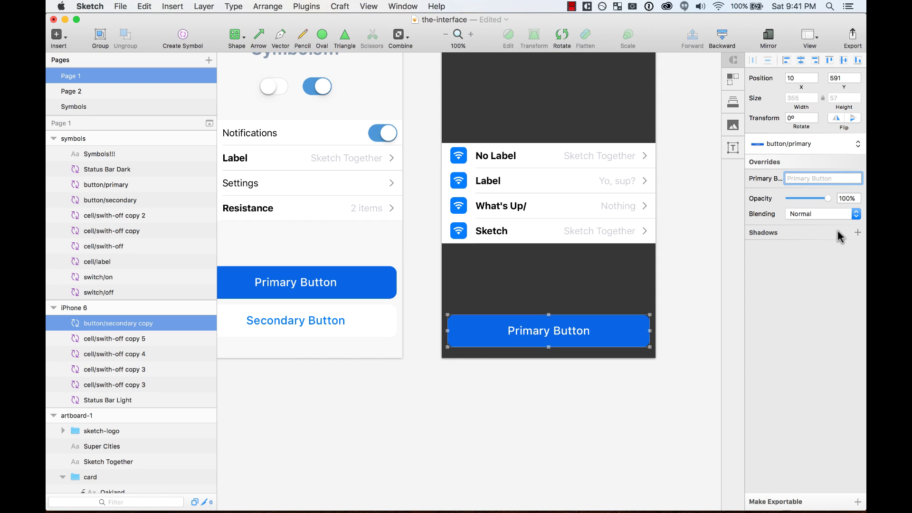
pyautogui.write('Continue')
pyautogui.press('Return')
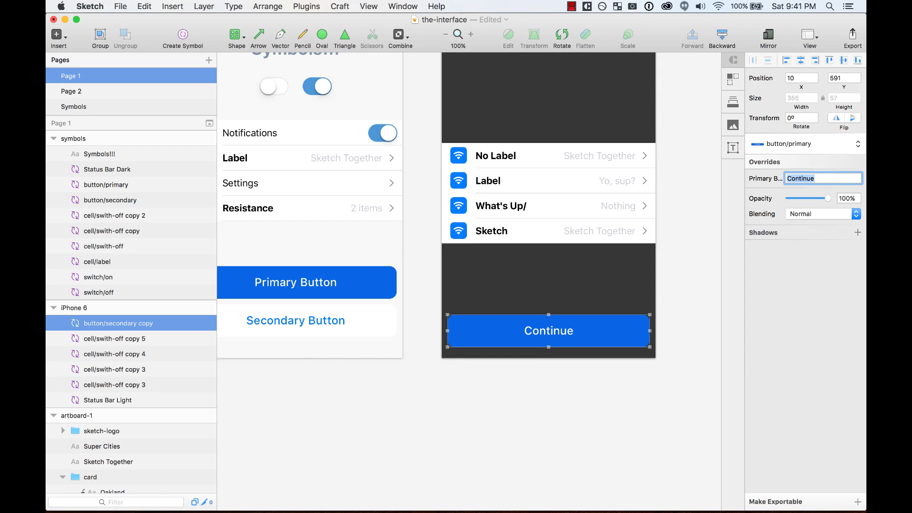
pyautogui.press('Escape')
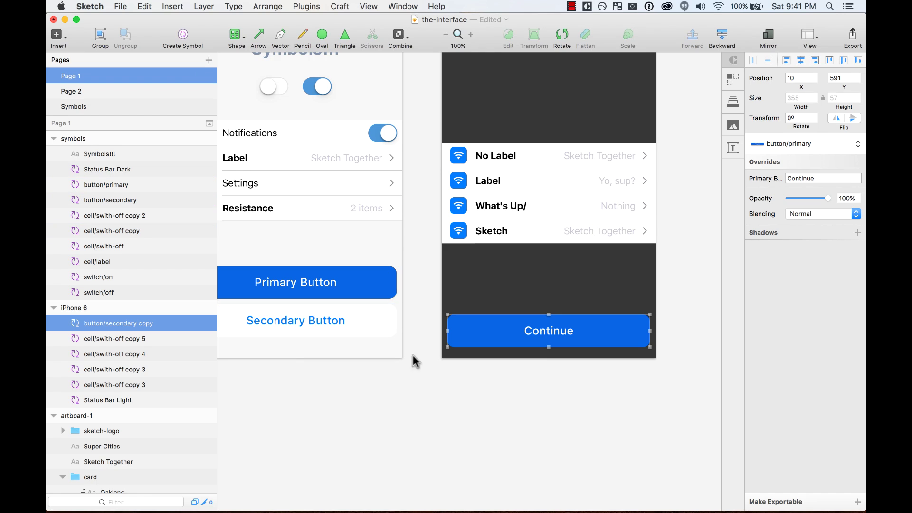
# Change the rectangle fill in the button/primary master to green 12B42C and return to the instance.
pyautogui.doubleClick(492, 339)
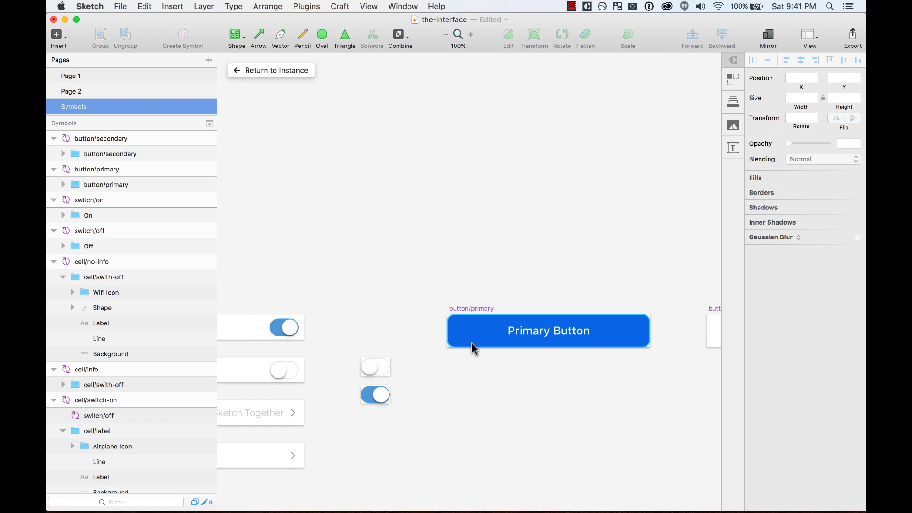
pyautogui.click(472, 343)
pyautogui.click(770, 239)
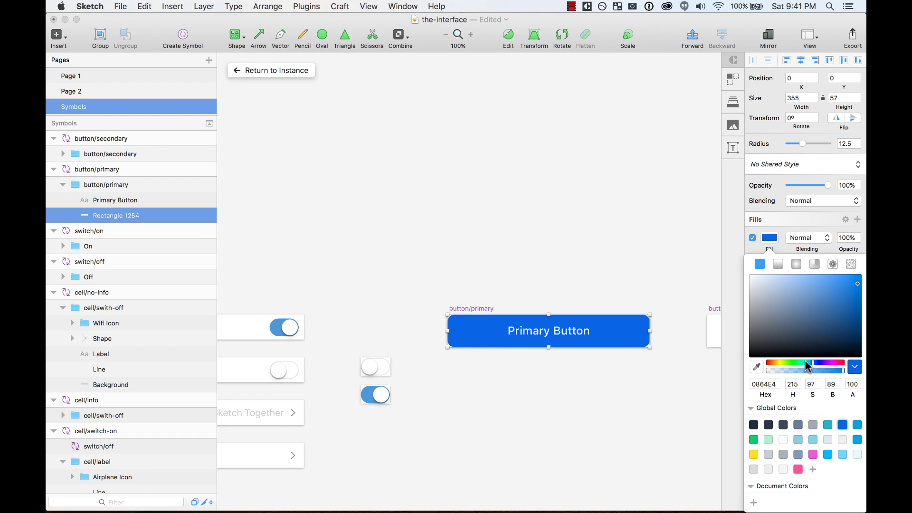
pyautogui.moveTo(806, 362); pyautogui.dragTo(793, 362)
pyautogui.click(850, 300)
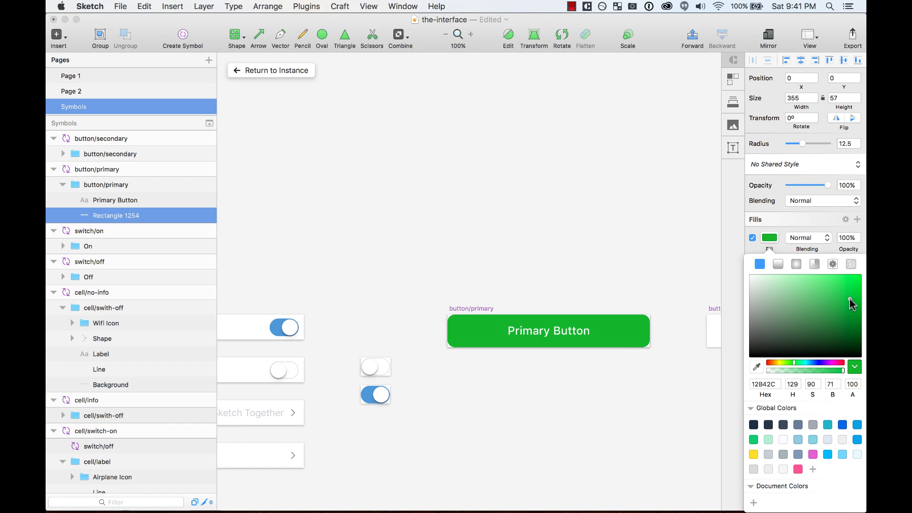
pyautogui.click(245, 70)
# Examine the updated buttons, the Super Cities cards on artboard-1 and the layers inside the "Ay, Mamacita!" card.
pyautogui.hscroll(-2, 523, 385)
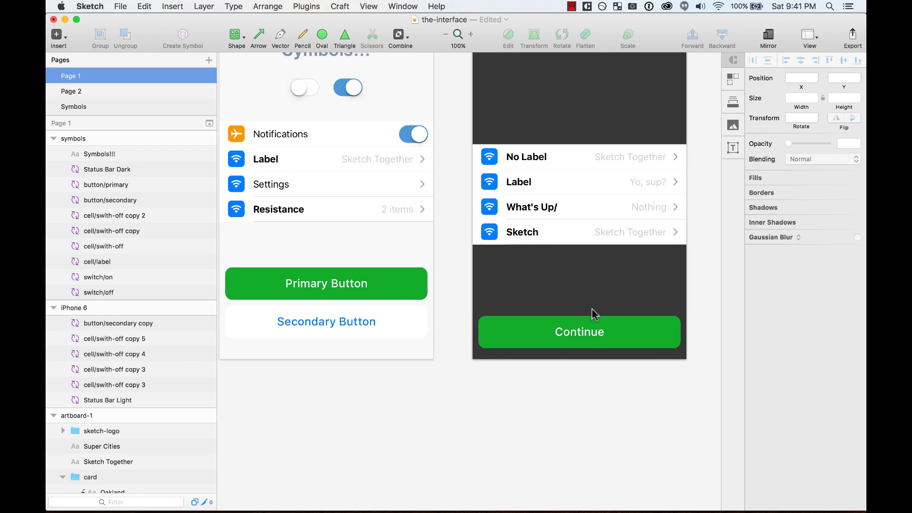
pyautogui.press('super+minus')
pyautogui.hscroll(10, 386, 418)
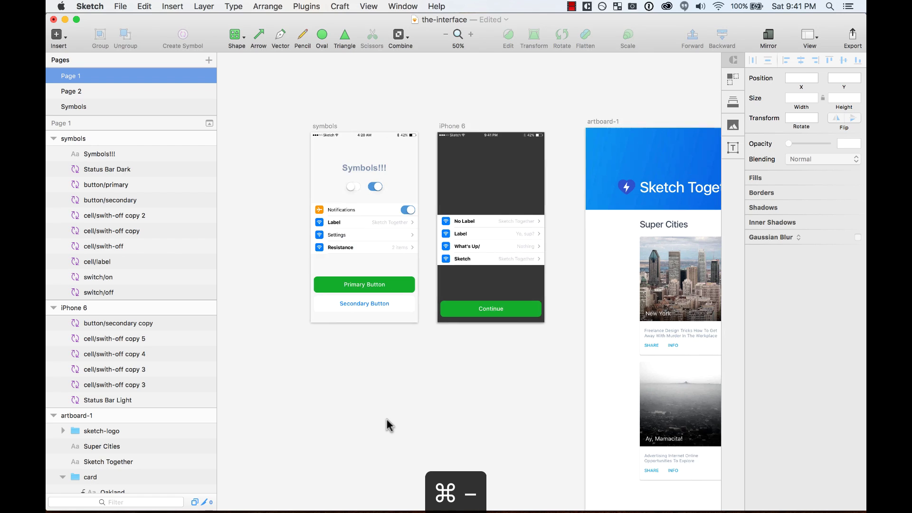
pyautogui.hscroll(3, 386, 418)
pyautogui.scroll(-3, 386, 418)
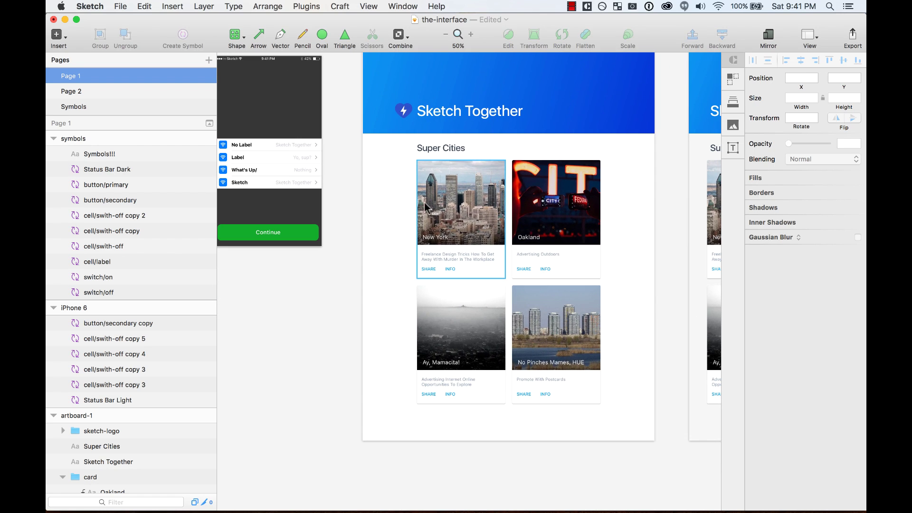
pyautogui.press('z')
pyautogui.moveTo(351, 128); pyautogui.dragTo(670, 435)
pyautogui.scroll(-1, 451, 198)
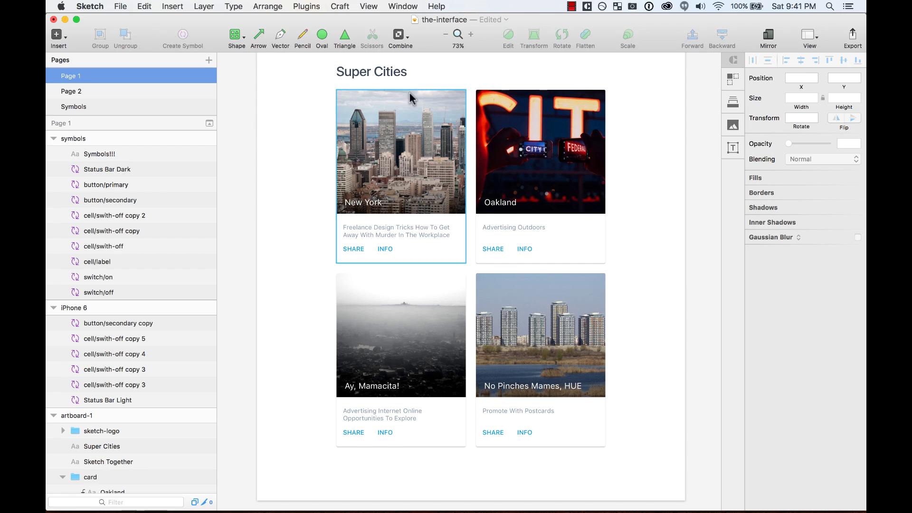
pyautogui.scroll(-1, 331, 165)
pyautogui.press('z')
pyautogui.moveTo(313, 74); pyautogui.dragTo(634, 316)
pyautogui.press('super+minus')
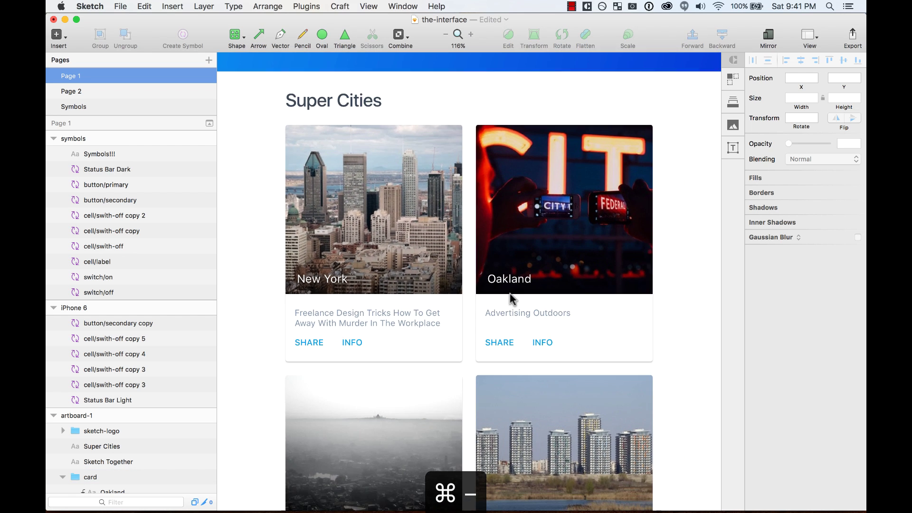
pyautogui.scroll(-5, 509, 293)
pyautogui.click(399, 132)
pyautogui.click(386, 372)
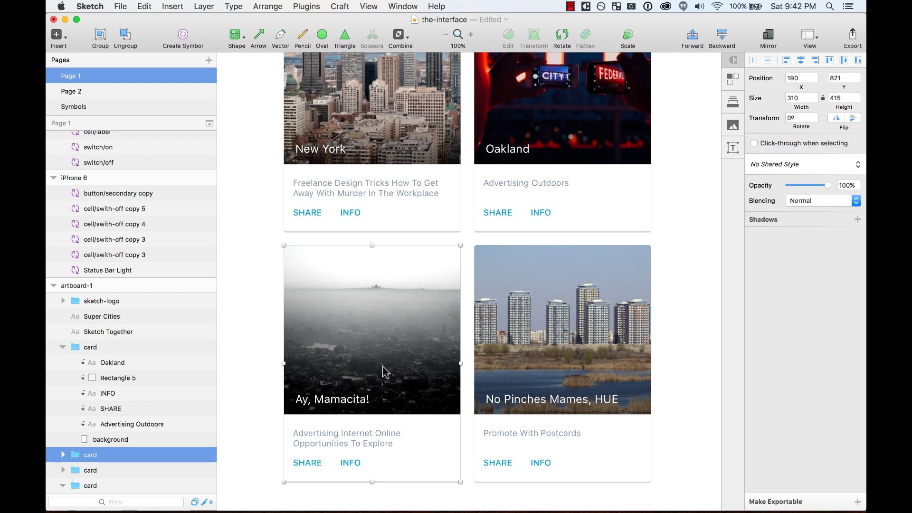
pyautogui.scroll(-5, 148, 406)
pyautogui.click(63, 236)
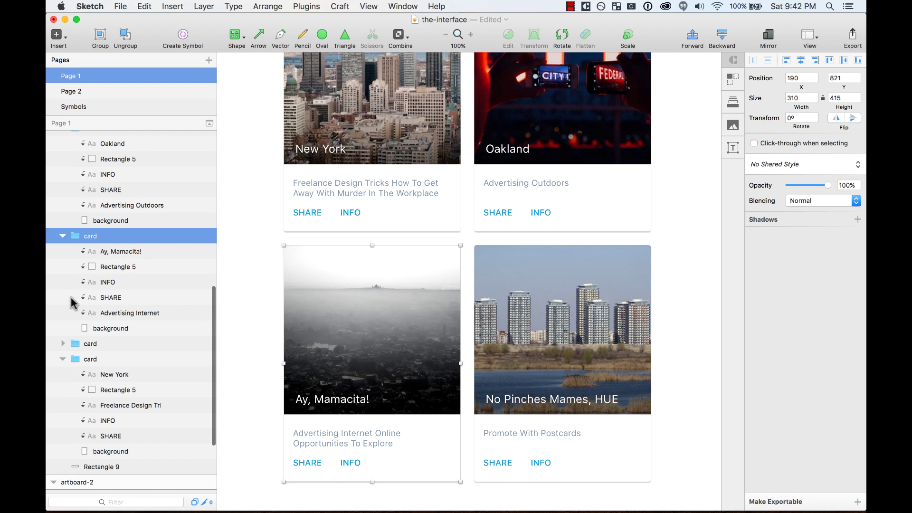
pyautogui.click(61, 236)
# Delete the Oakland, "Ay, Mamacita!" and "No Pinches Mames, HUE" cards from artboard-1, leaving only the New York card.
pyautogui.hotkey('ctrl', '-')
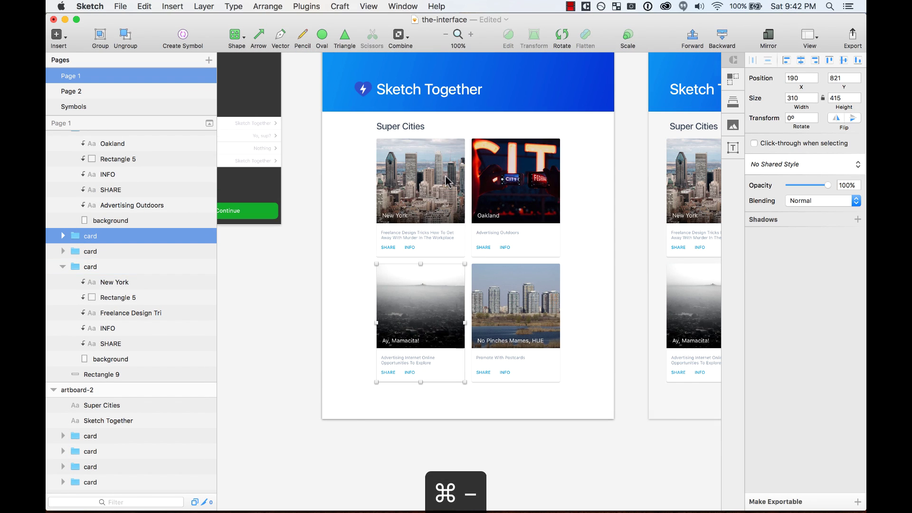
pyautogui.click(549, 152)
pyautogui.keyDown('shift'); pyautogui.click(522, 298); pyautogui.keyUp('shift')
pyautogui.keyDown('shift'); pyautogui.click(438, 310); pyautogui.keyUp('shift')
pyautogui.press('Delete')
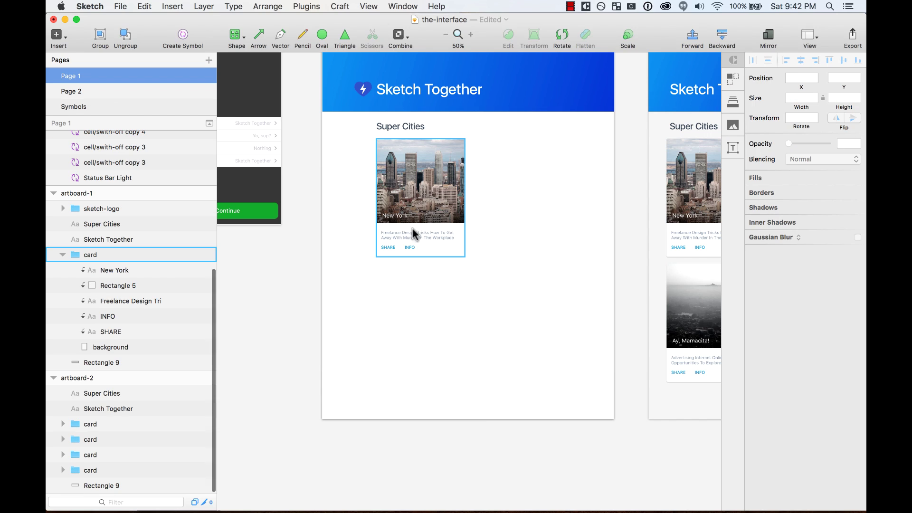
# Rename the New York card's heading text layer to "Title" and its description text layer to "Info".
pyautogui.moveTo(540, 397); pyautogui.dragTo(541, 398)
pyautogui.click(446, 176)
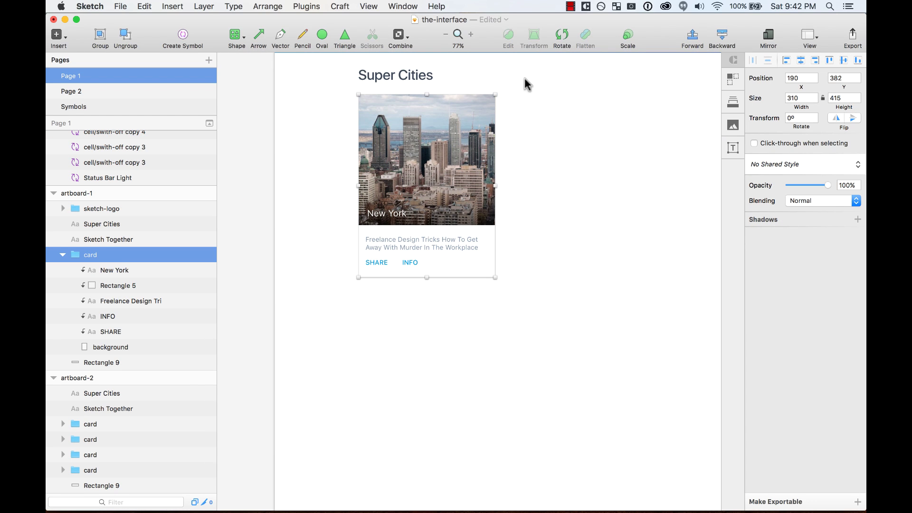
pyautogui.doubleClick(394, 214)
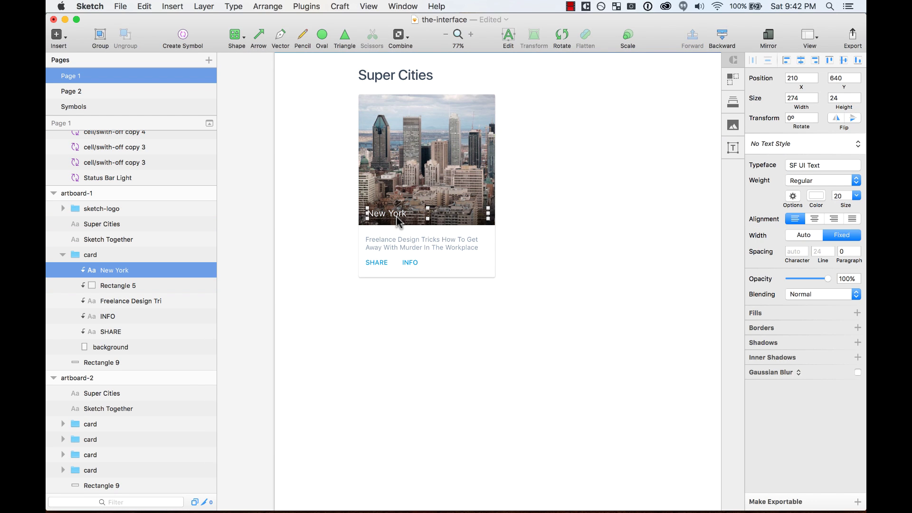
pyautogui.doubleClick(123, 271)
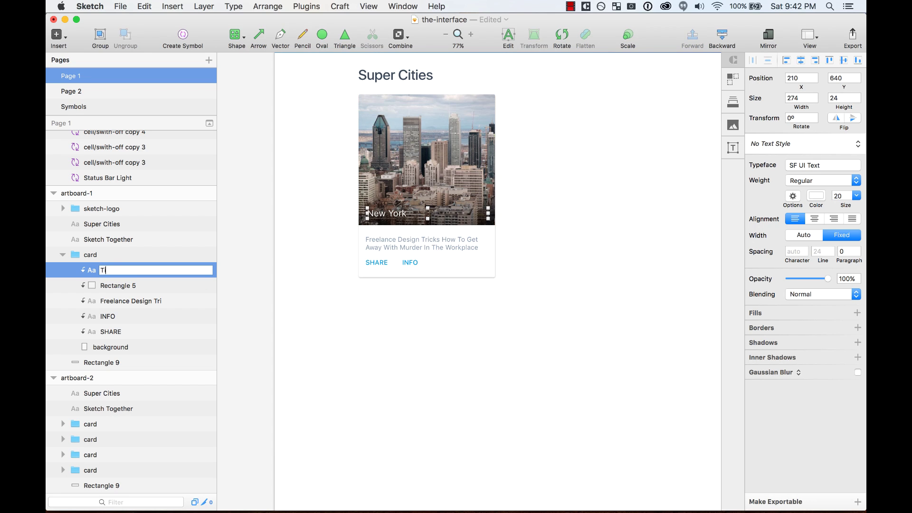
pyautogui.write('Title')
pyautogui.click(129, 301)
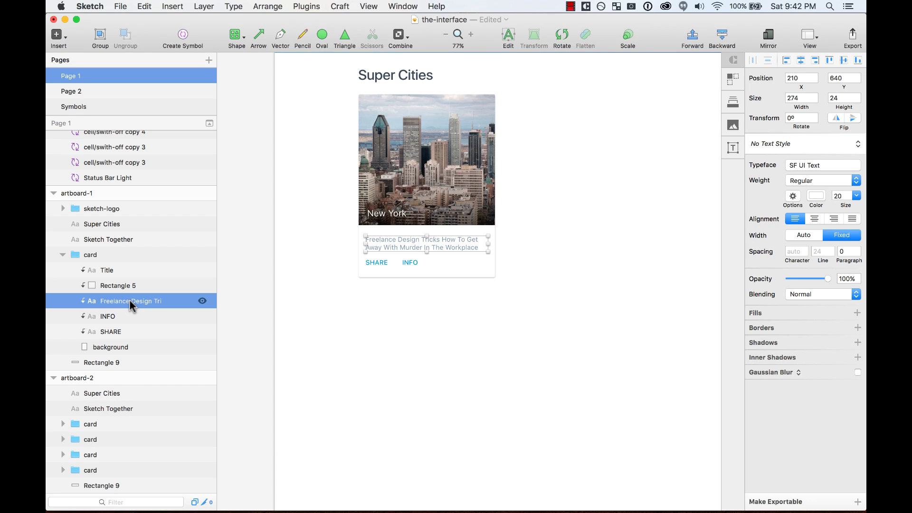
pyautogui.doubleClick(129, 301)
pyautogui.write('Info')
pyautogui.press('Return')
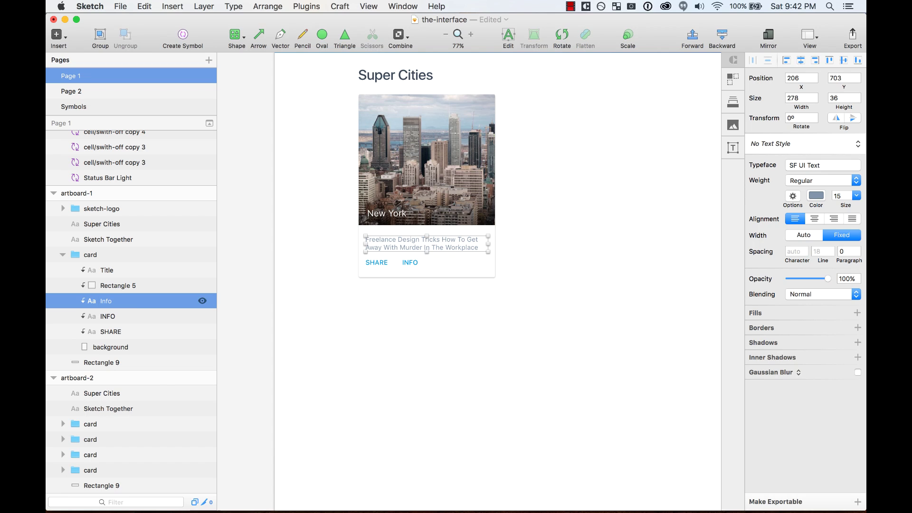
# Move the SHARE text layer above the INFO layer in the card group and rename it "Primary".
pyautogui.click(118, 316)
pyautogui.moveTo(123, 332); pyautogui.dragTo(128, 310)
pyautogui.doubleClick(107, 315)
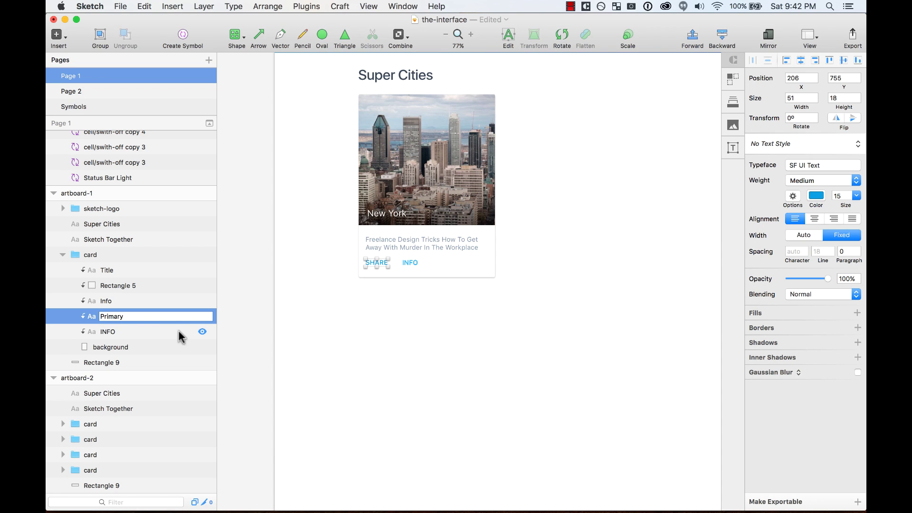
pyautogui.write('Primary')
# Rename the INFO text layer in the card group to "Secondary".
pyautogui.doubleClick(106, 331)
pyautogui.write('Sec')
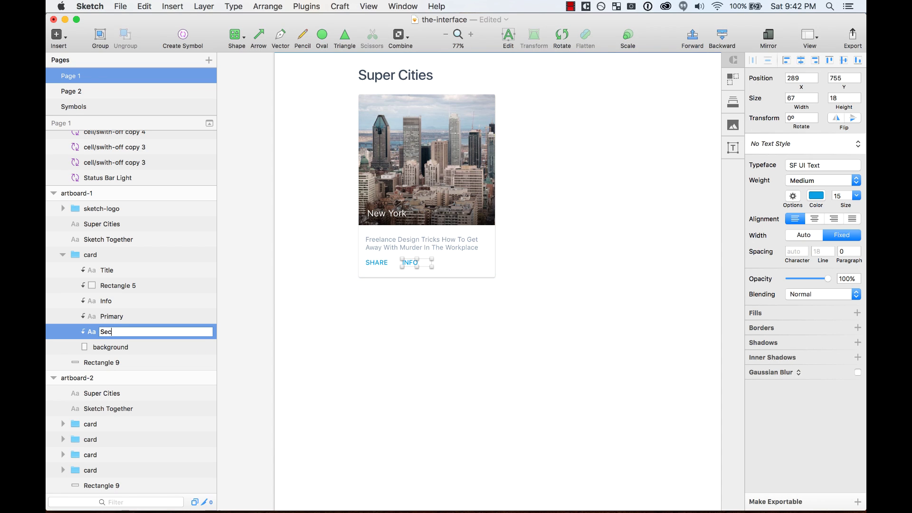
pyautogui.write('ondary')
pyautogui.press('Return')
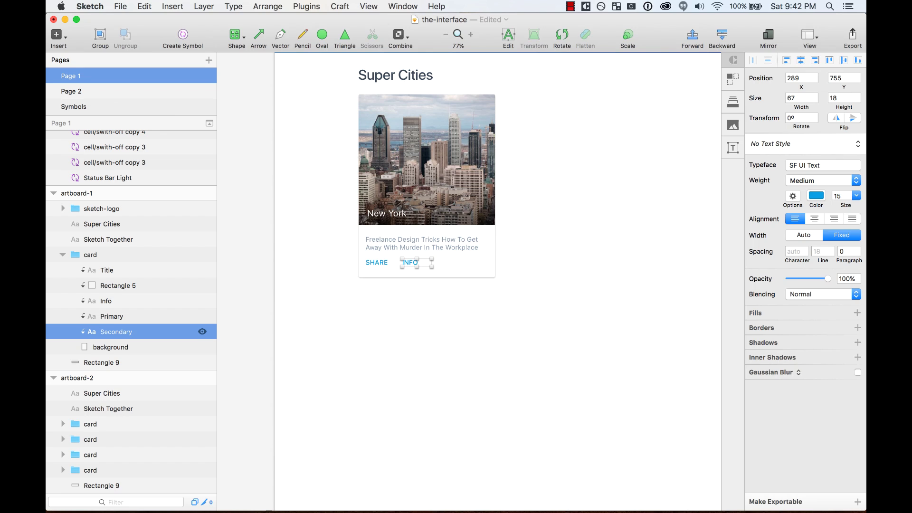
pyautogui.click(118, 347)
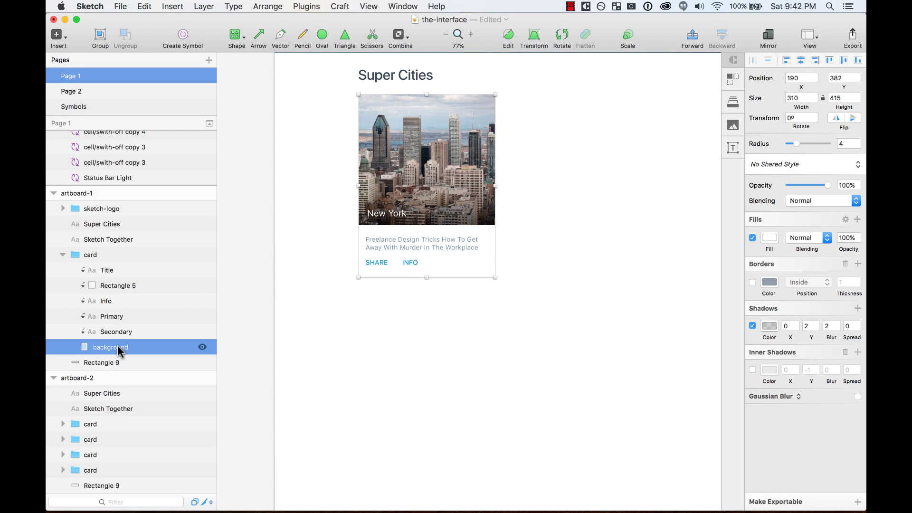
# Turn the New York card group into a symbol named "card" and send it to the Symbols page.
pyautogui.click(309, 158)
pyautogui.click(403, 158)
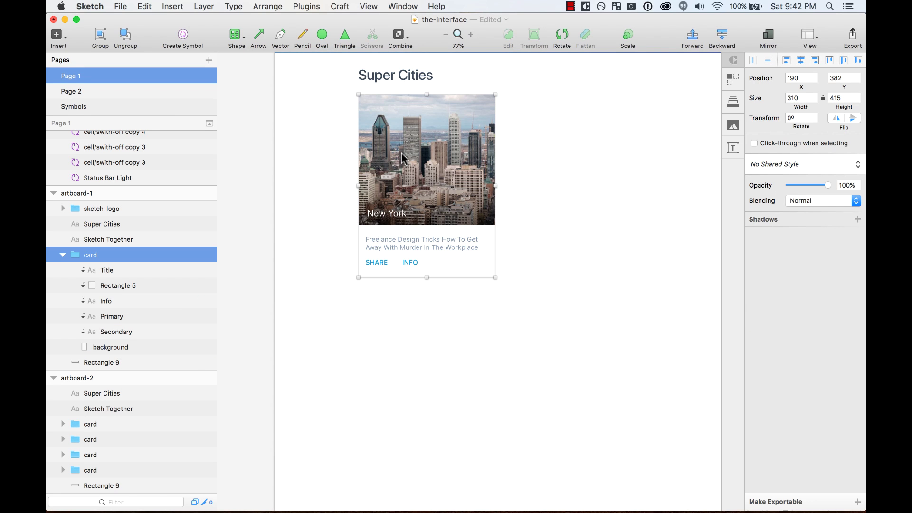
pyautogui.hscroll(2, 428, 156)
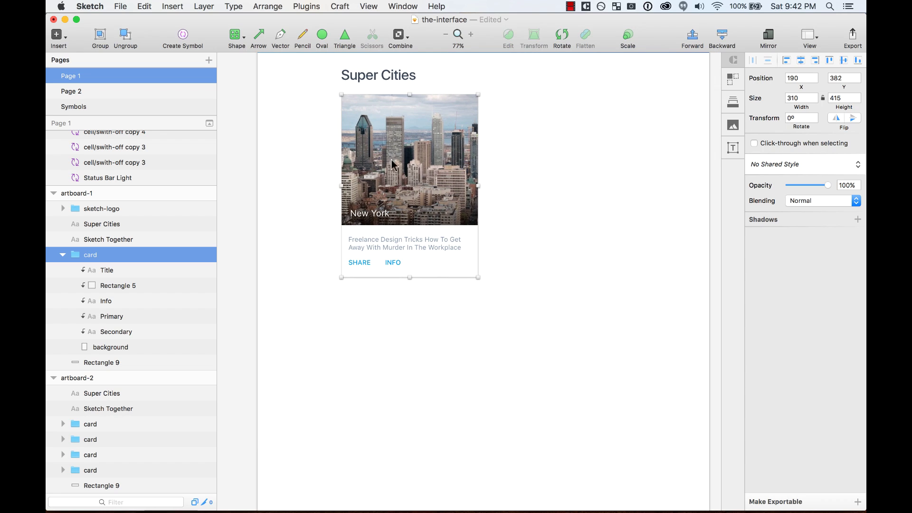
pyautogui.click(184, 38)
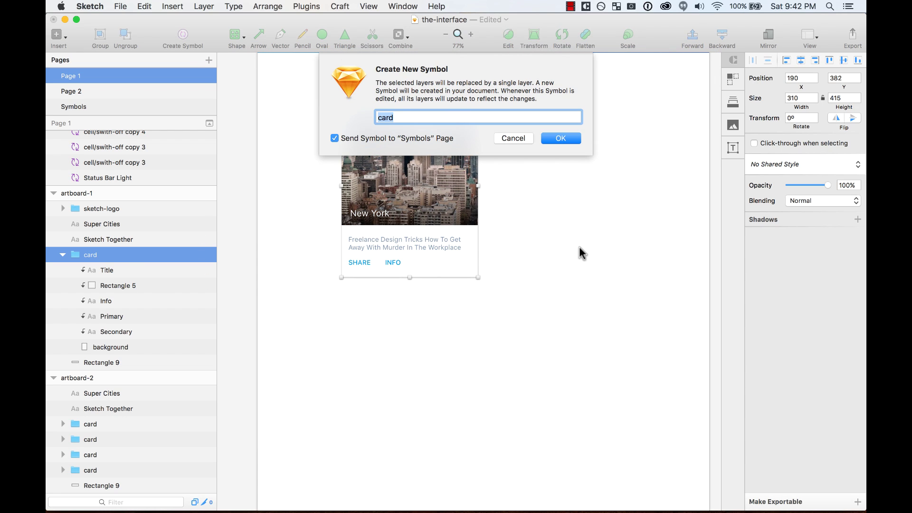
pyautogui.click(559, 139)
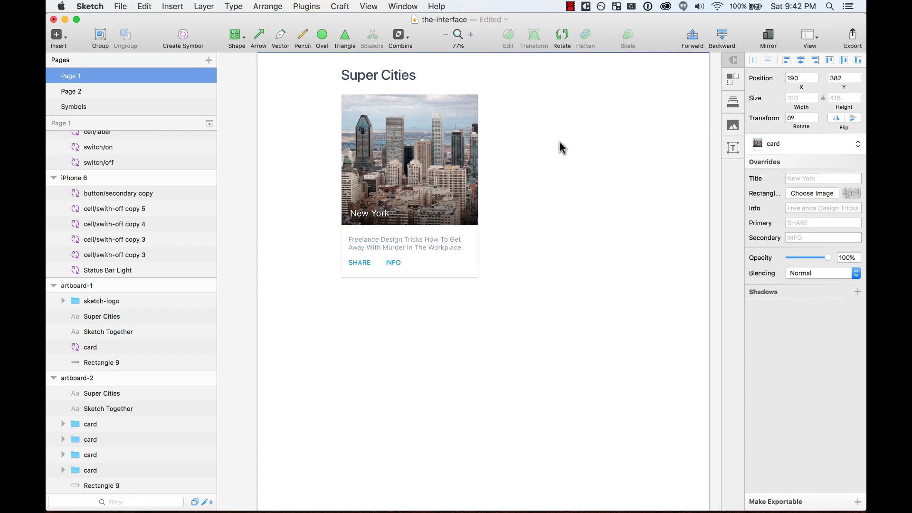
# Duplicate the card instance three times and arrange the four cards in an evenly spaced two-by-two grid under the Super Cities heading.
pyautogui.click(402, 175)
pyautogui.moveTo(397, 159); pyautogui.dragTo(549, 362)
pyautogui.keyDown('shift'); pyautogui.click(431, 186); pyautogui.keyUp('shift')
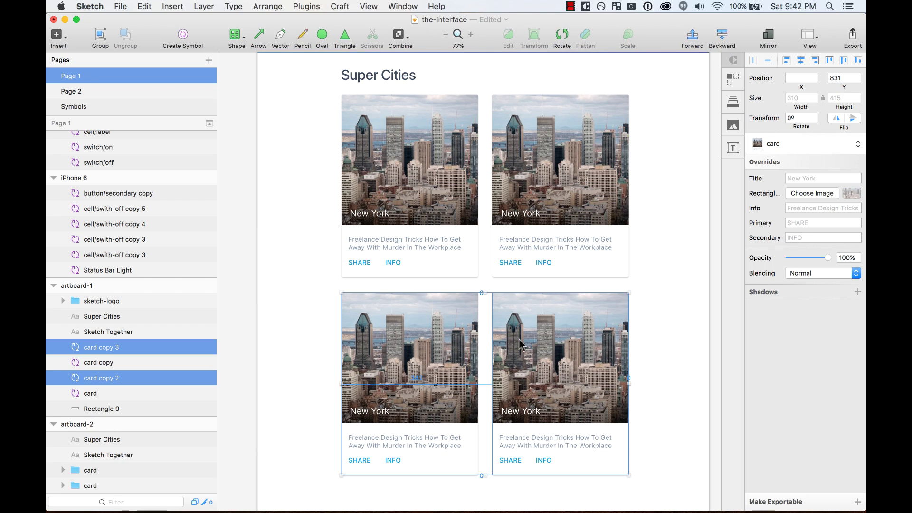
pyautogui.click(652, 147)
pyautogui.click(532, 217)
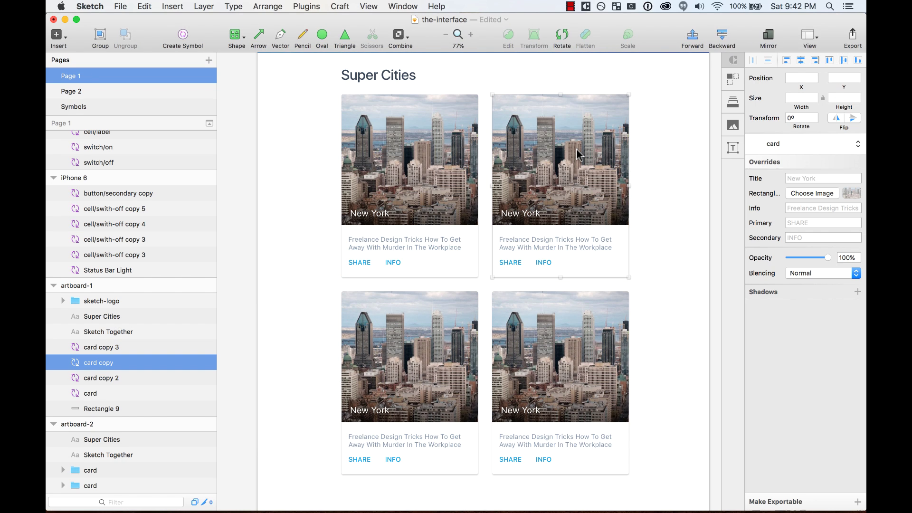
pyautogui.click(686, 159)
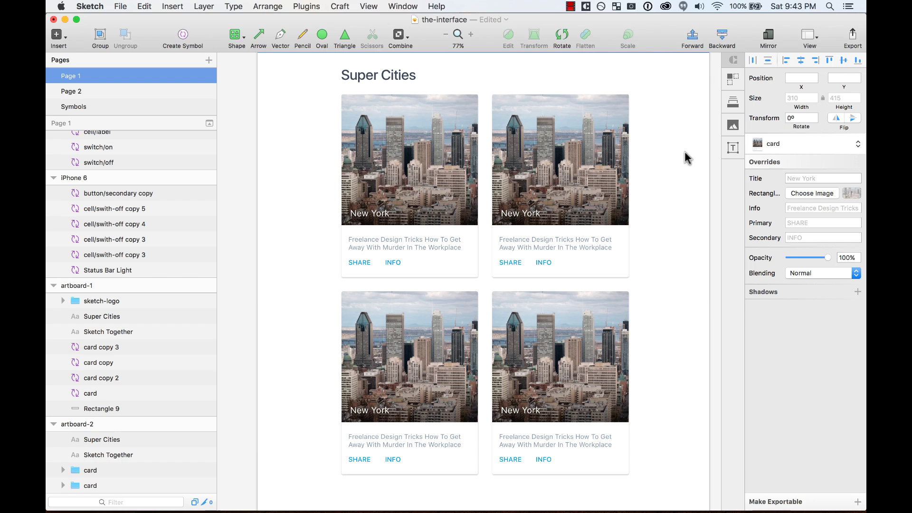
pyautogui.click(569, 173)
pyautogui.keyDown('shift'); pyautogui.click(550, 315); pyautogui.keyUp('shift')
pyautogui.click(671, 256)
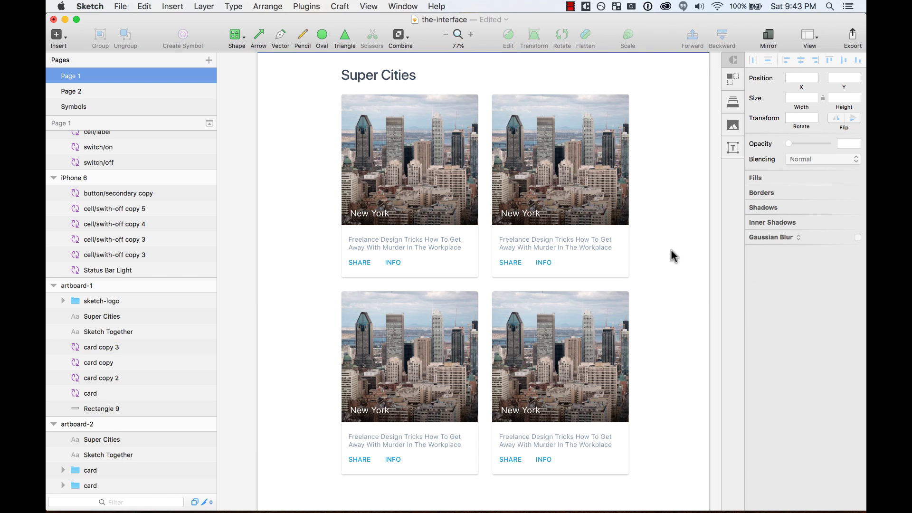
# Override the image of the second card in the upper row with mexico.jpg from the landscapes folder in Downloads.
pyautogui.scroll(-2, 671, 251)
pyautogui.moveTo(322, 66); pyautogui.dragTo(659, 468)
pyautogui.click(552, 188)
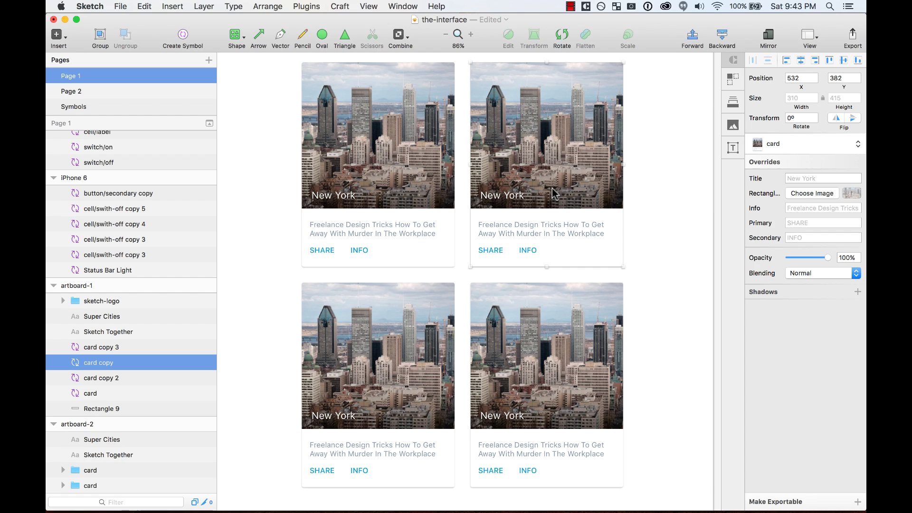
pyautogui.click(819, 191)
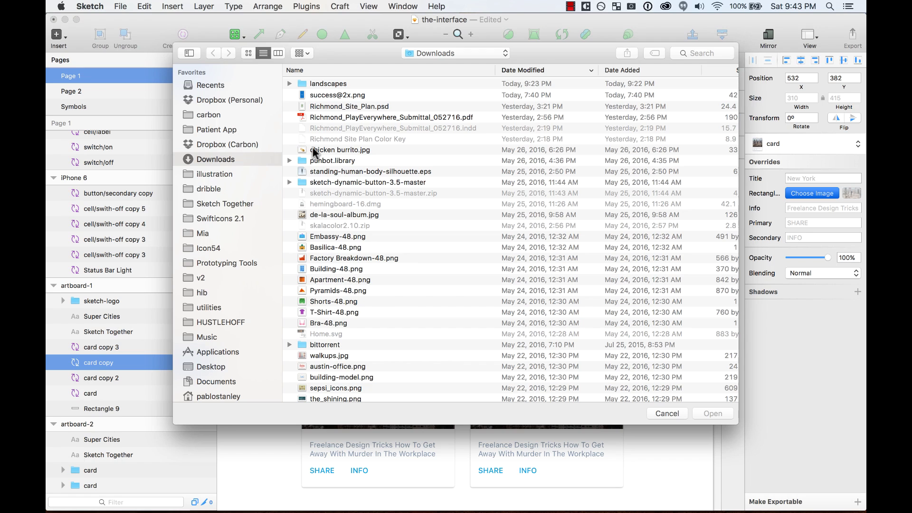
pyautogui.doubleClick(324, 83)
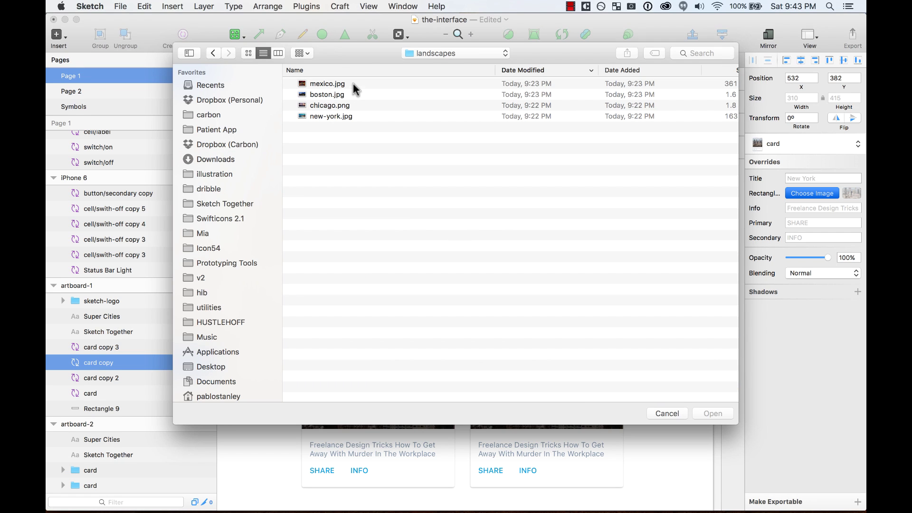
pyautogui.click(353, 84)
pyautogui.click(716, 413)
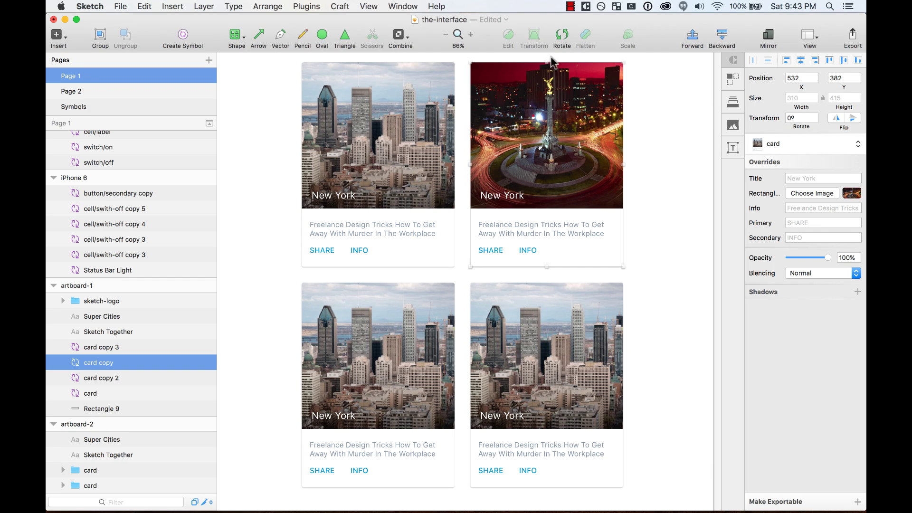
# Override that card's Title with "Mexico" and its Info with "It's the best city, ever! Arriba, amigos!".
pyautogui.click(670, 189)
pyautogui.click(546, 238)
pyautogui.click(805, 179)
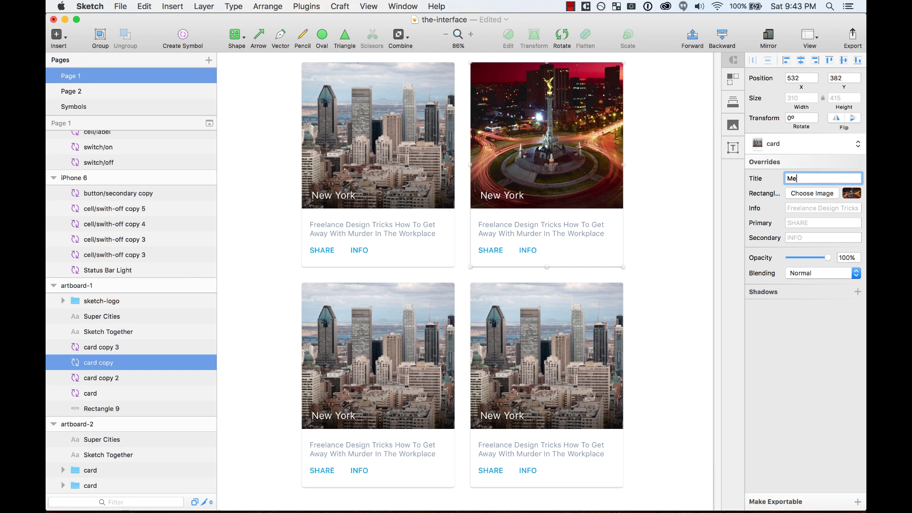
pyautogui.click(809, 209)
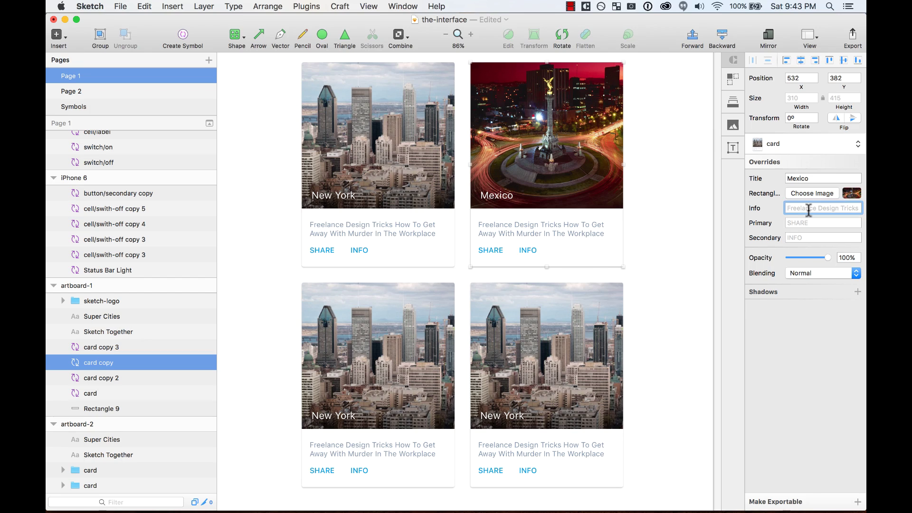
pyautogui.write("It's the ")
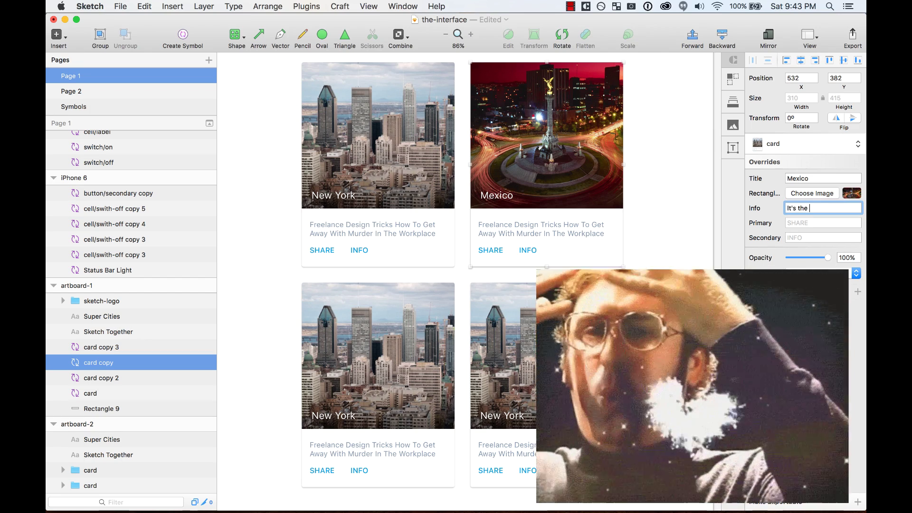
pyautogui.write('best city, ever!')
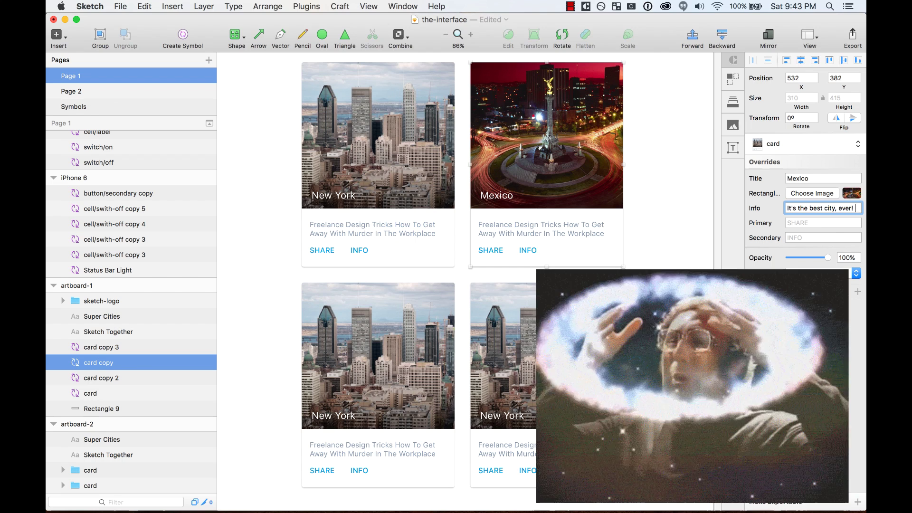
pyautogui.press('super+a')
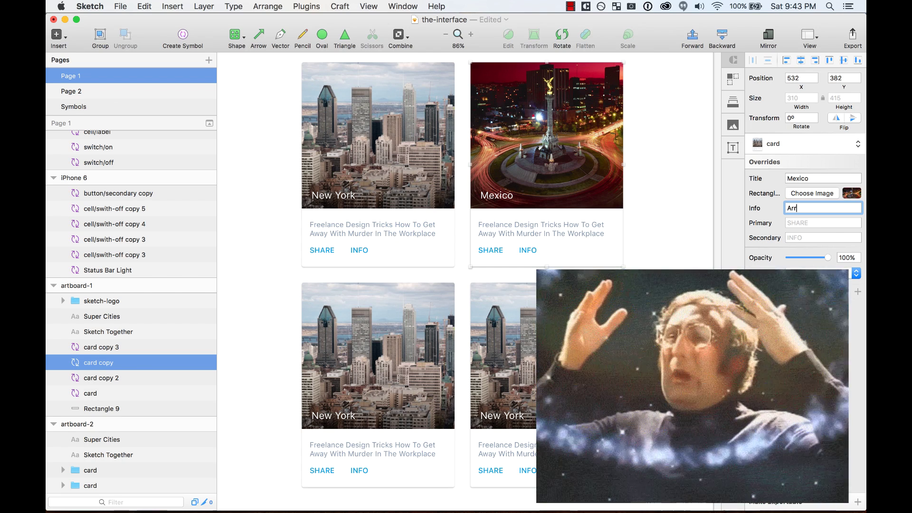
pyautogui.write('Arriba, amigos!')
pyautogui.press('Return')
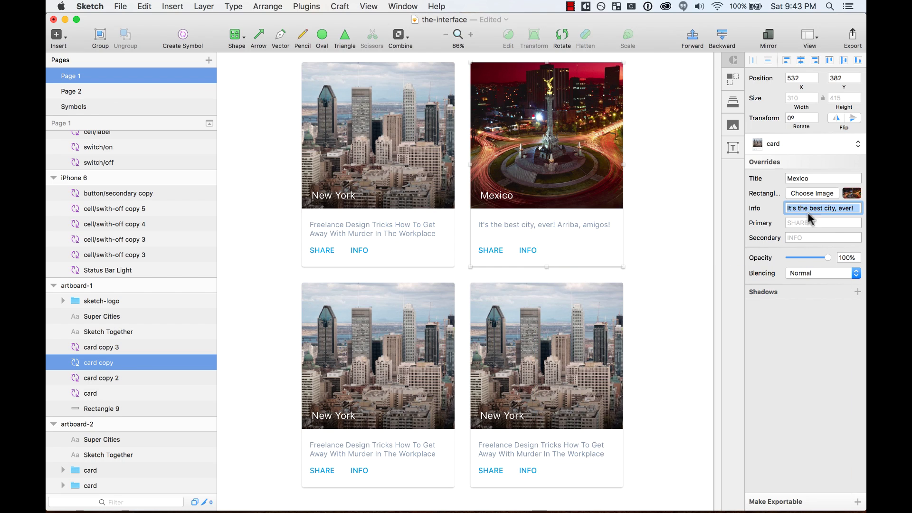
# Override the Mexico card's Primary label with "VAMOS".
pyautogui.click(809, 223)
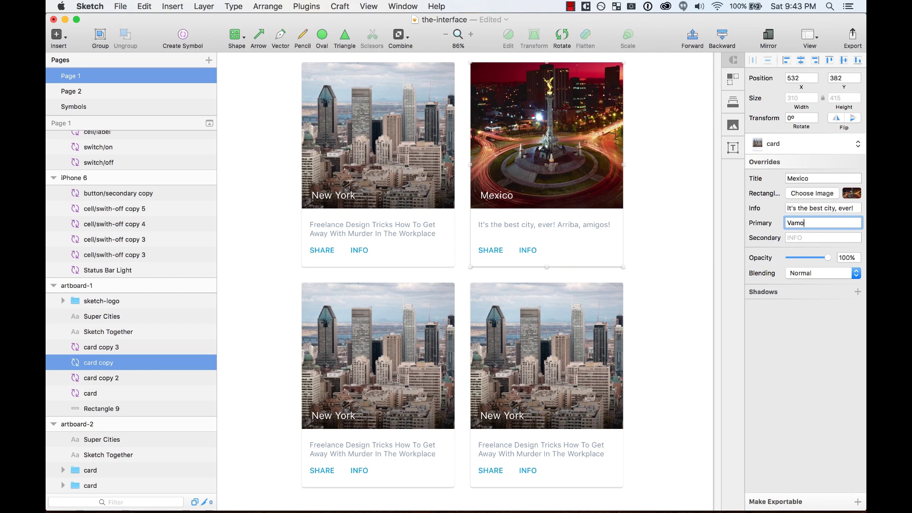
pyautogui.press('Return')
pyautogui.write('VAMOS!')
pyautogui.press('Tab')
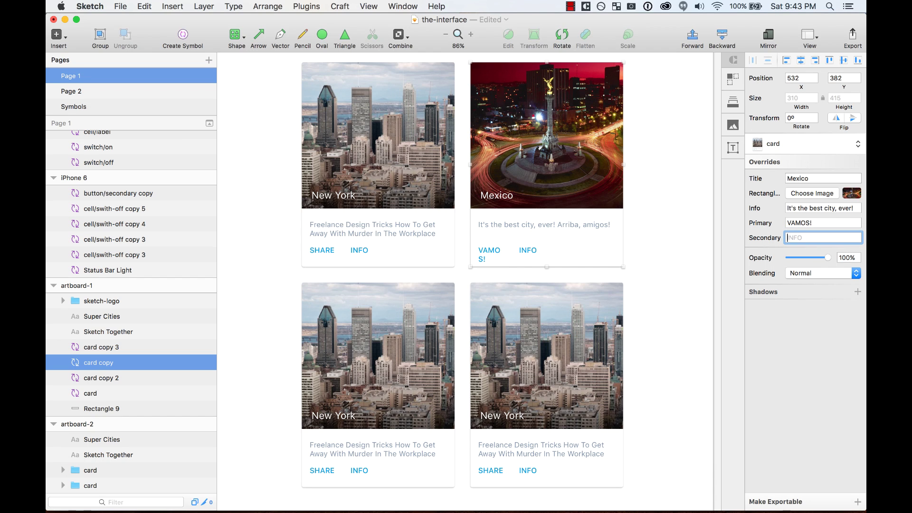
pyautogui.click(838, 221)
pyautogui.press('BackSpace')
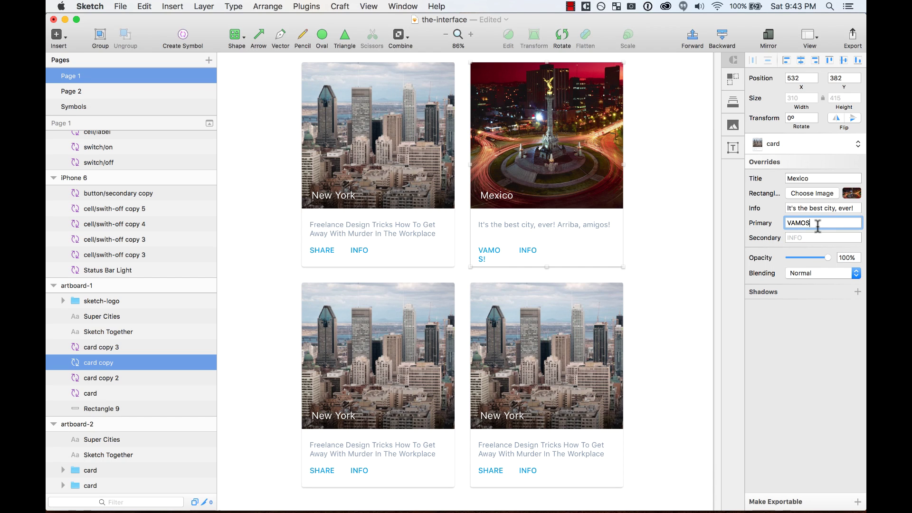
pyautogui.write('S')
pyautogui.press('Tab')
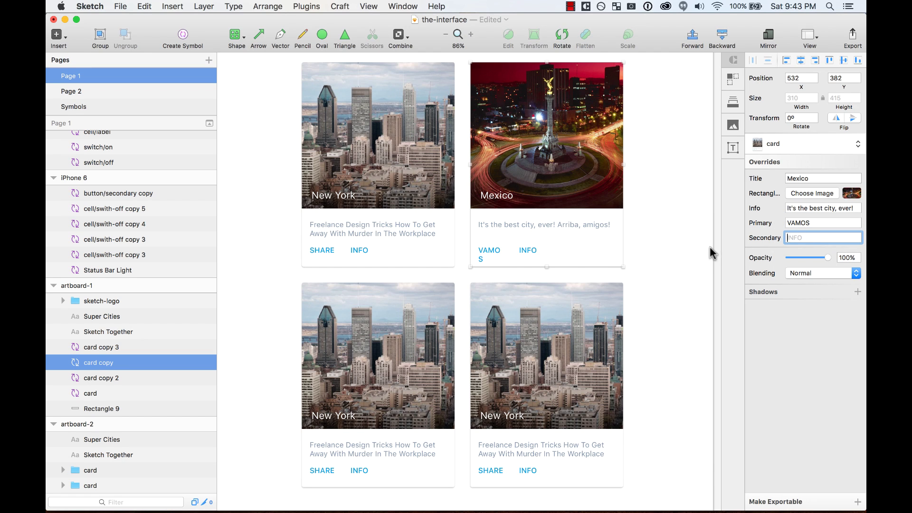
# Set the Primary and Secondary text layers in the card symbol master to auto width and return to the instance.
pyautogui.doubleClick(492, 251)
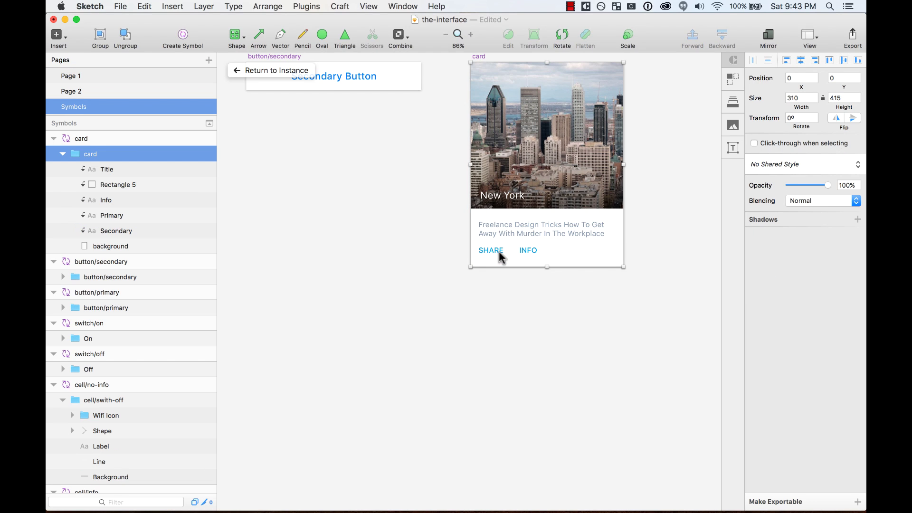
pyautogui.click(496, 250)
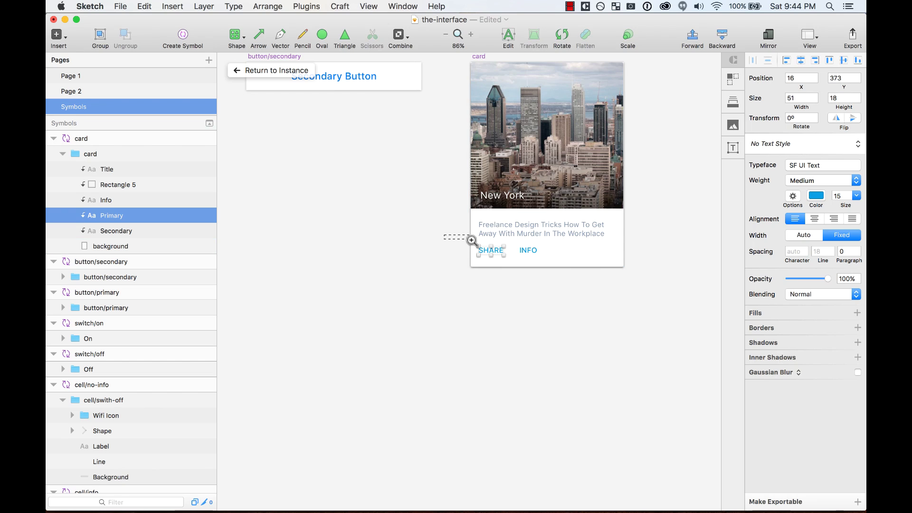
pyautogui.scroll(5, 471, 239)
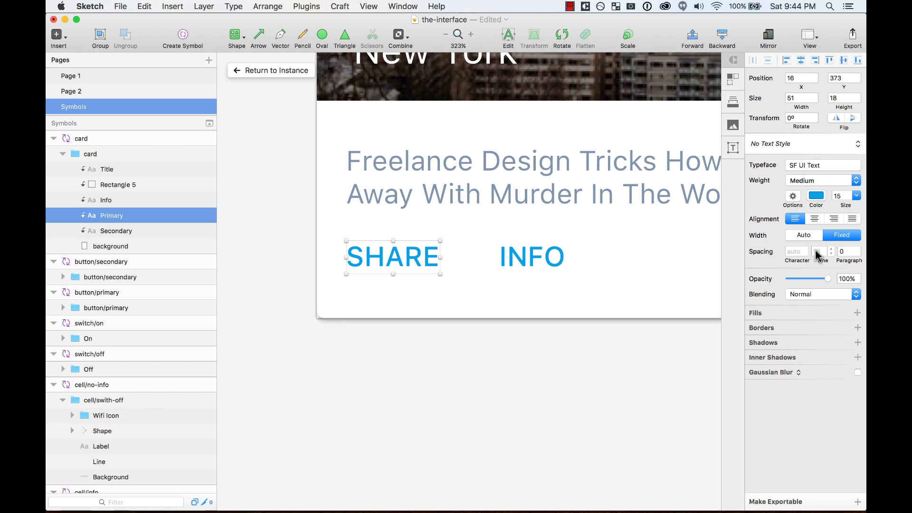
pyautogui.click(803, 236)
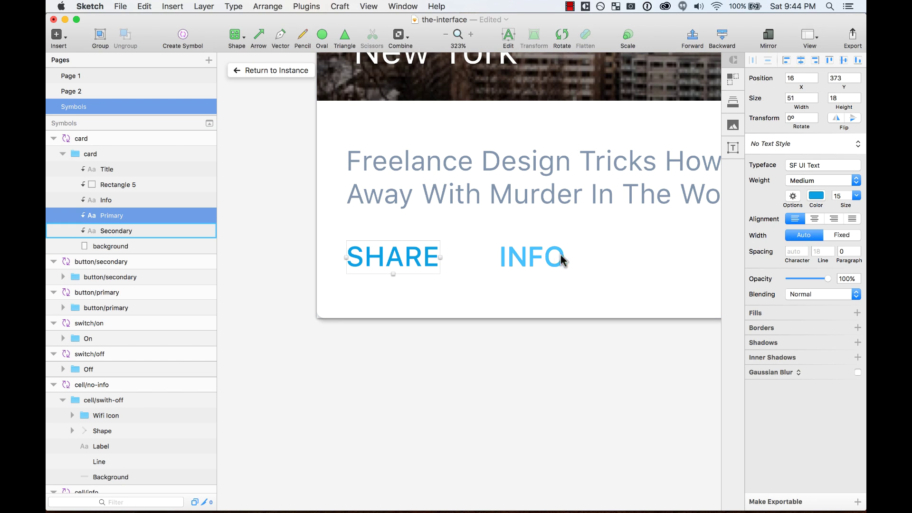
pyautogui.click(556, 257)
pyautogui.click(803, 235)
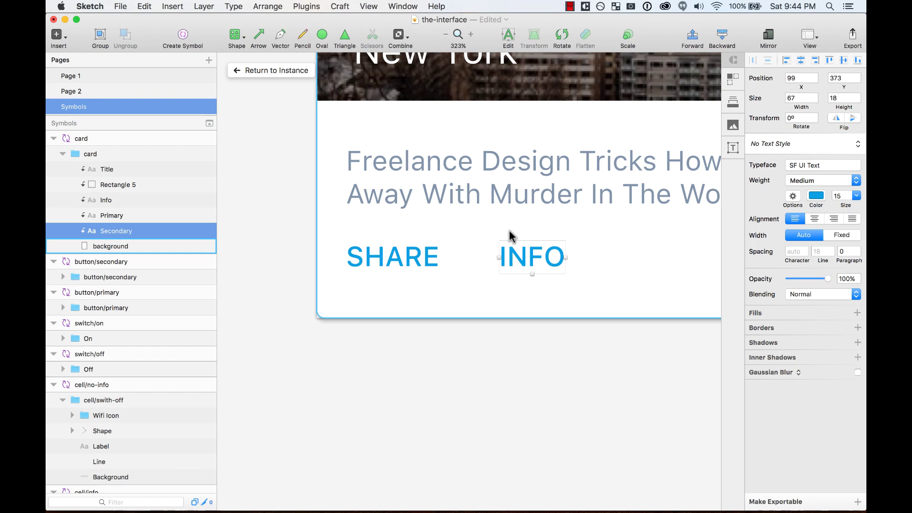
pyautogui.click(247, 70)
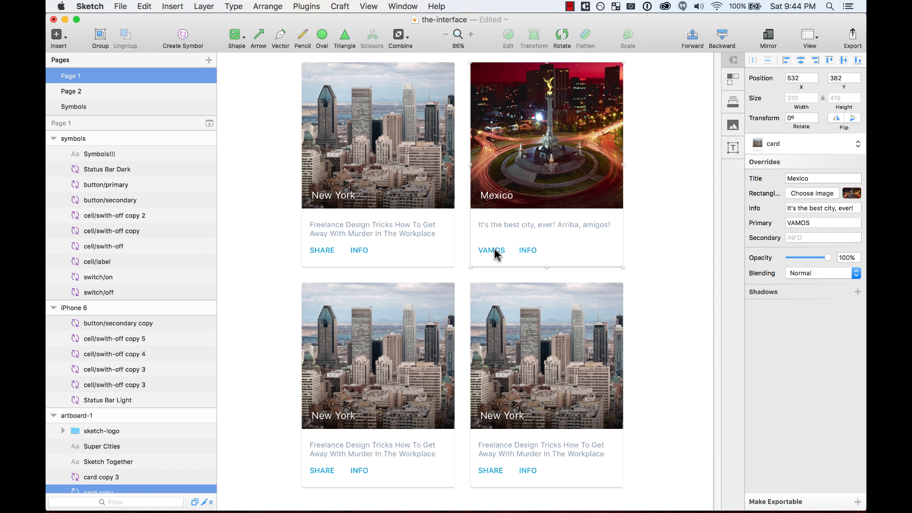
# Change the Mexico card's Primary override to "VAMOS!!!!" and deselect the card.
pyautogui.click(817, 224)
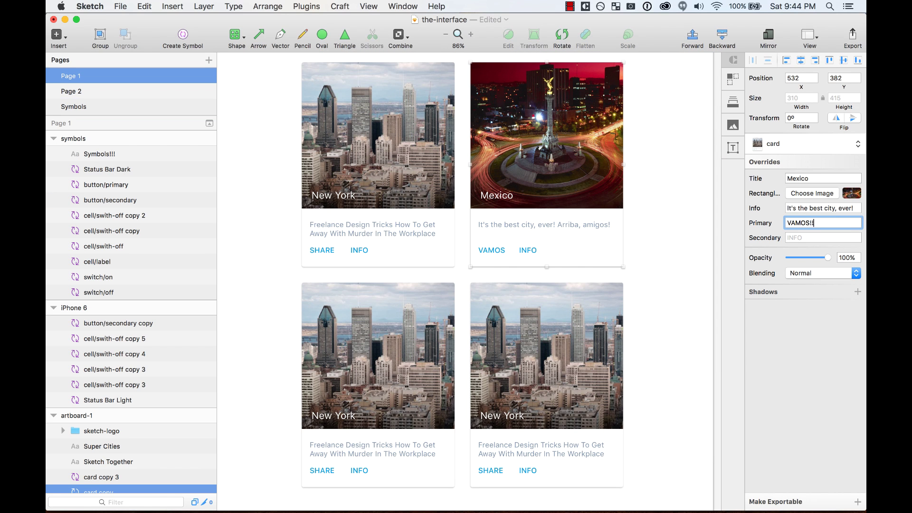
pyautogui.press('Tab')
pyautogui.click(663, 264)
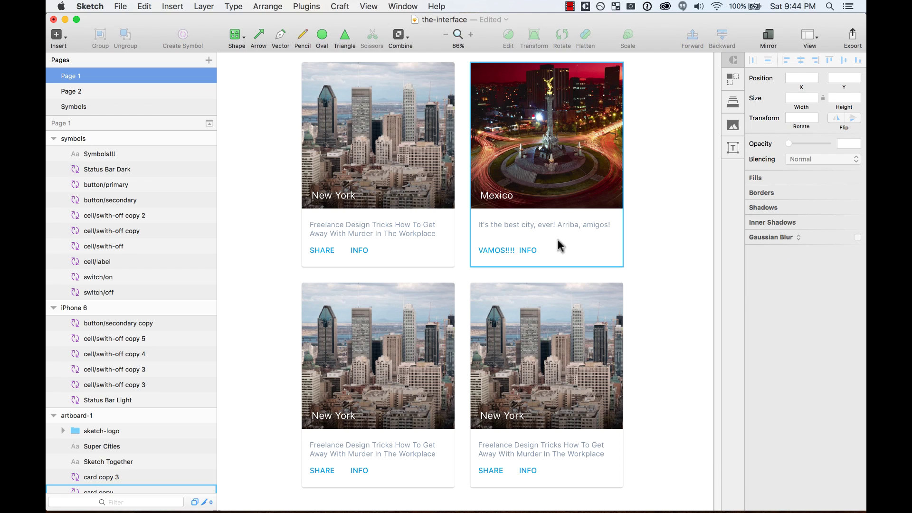
# Override the lower-left card's image with boston.jpg and its Title with "Boston".
pyautogui.click(416, 352)
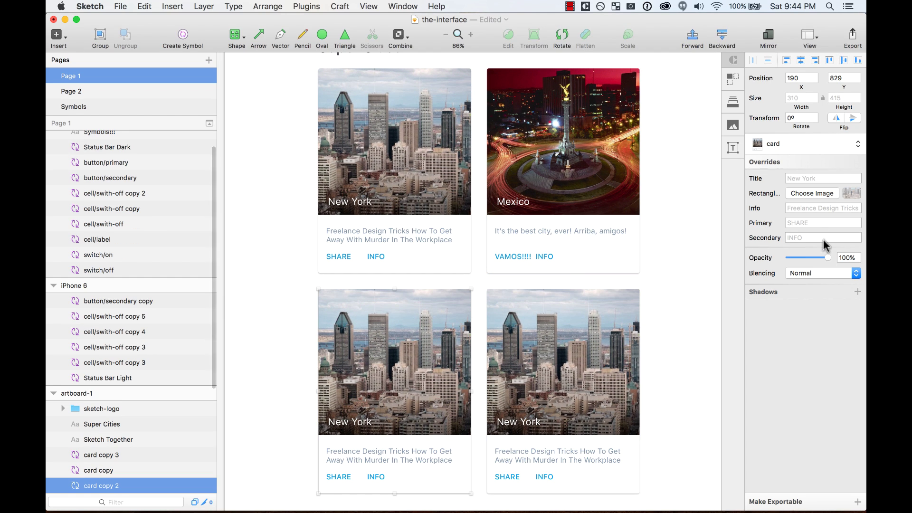
pyautogui.click(813, 193)
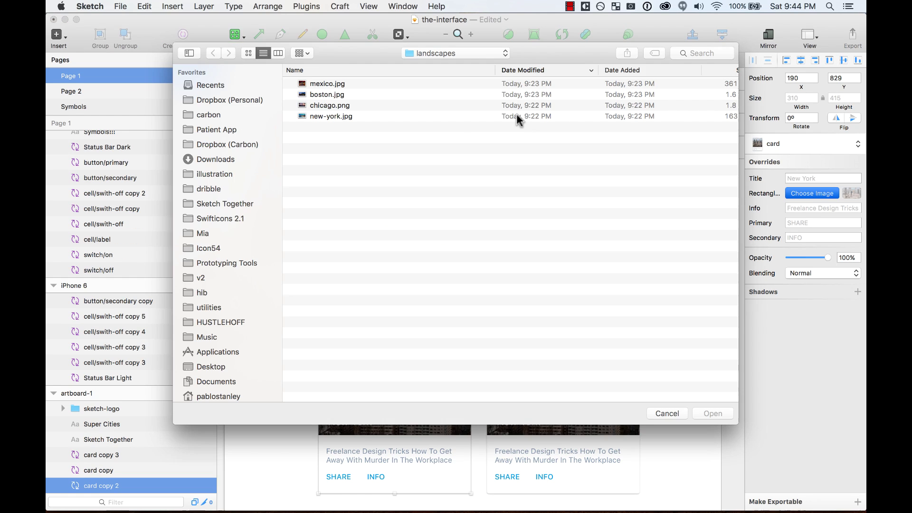
pyautogui.doubleClick(338, 96)
pyautogui.write('Boston')
pyautogui.press('Return')
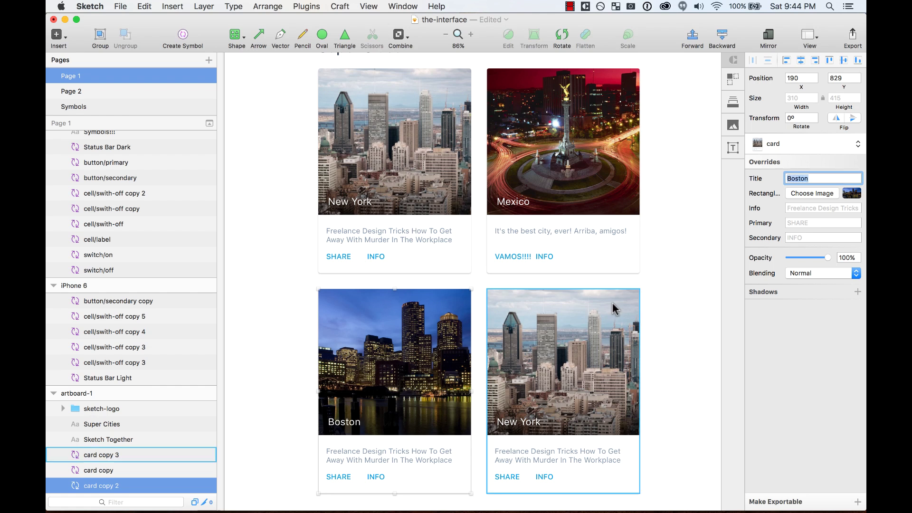
# Override the lower-right card's image with chicago.png and its Title with "Chicago", and deselect the card.
pyautogui.click(613, 309)
pyautogui.click(813, 193)
pyautogui.doubleClick(338, 107)
pyautogui.doubleClick(807, 179)
pyautogui.write('Chica')
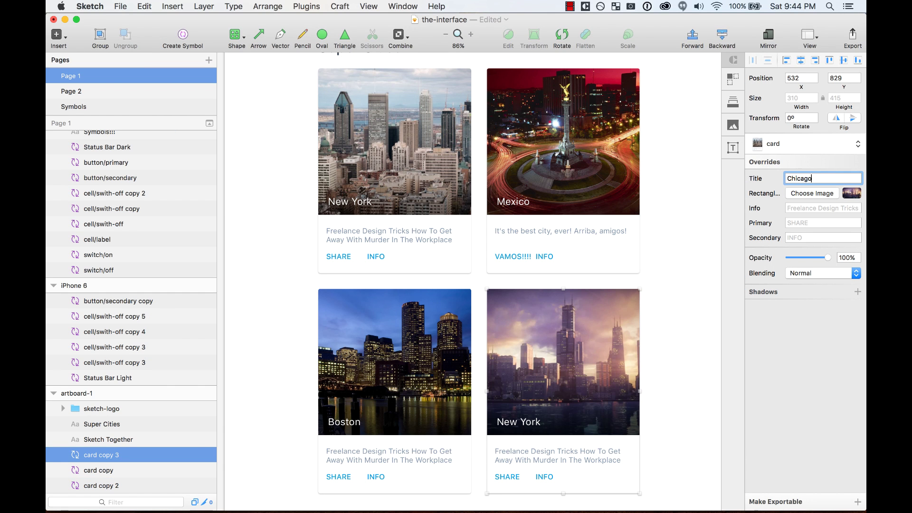
pyautogui.write('go')
pyautogui.press('Return')
pyautogui.click(684, 219)
# Open the card symbol master from the New York card and shorten its image rectangle from the upper edge to a height of 209.
pyautogui.press('super+minus')
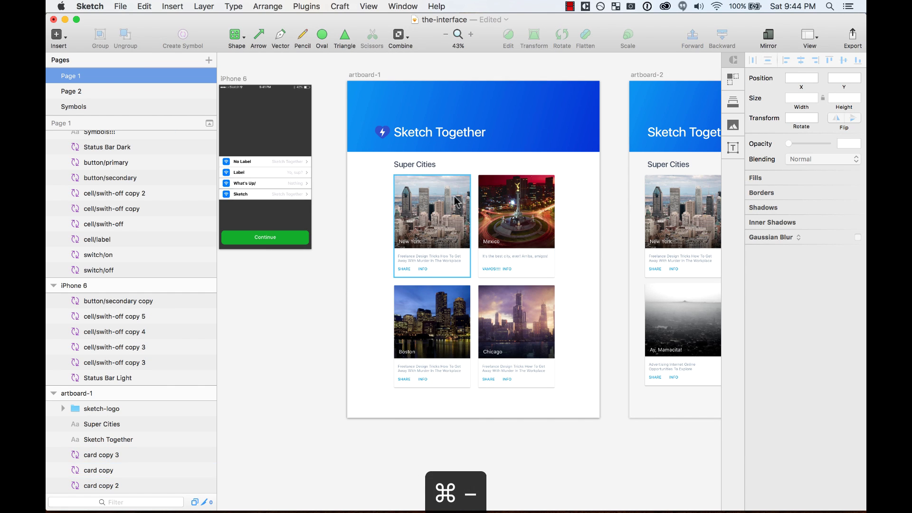
pyautogui.click(455, 201)
pyautogui.doubleClick(452, 224)
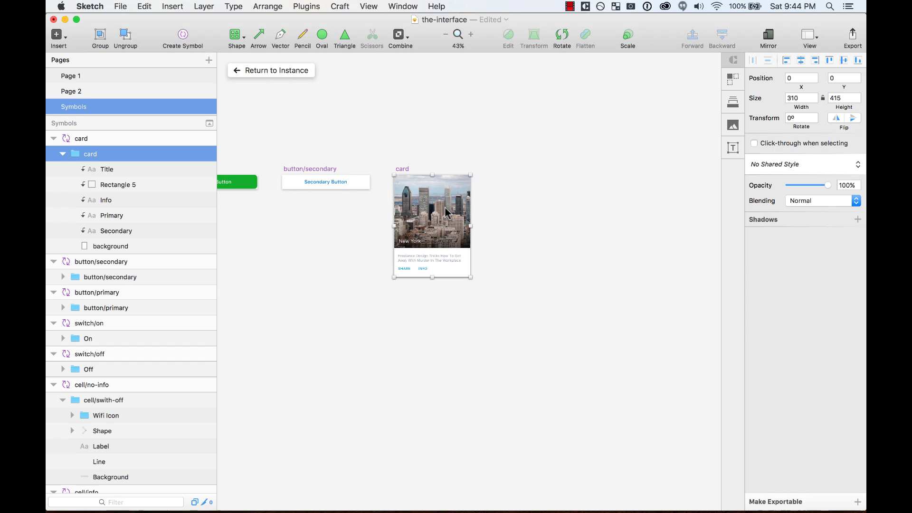
pyautogui.click(412, 191)
pyautogui.click(469, 143)
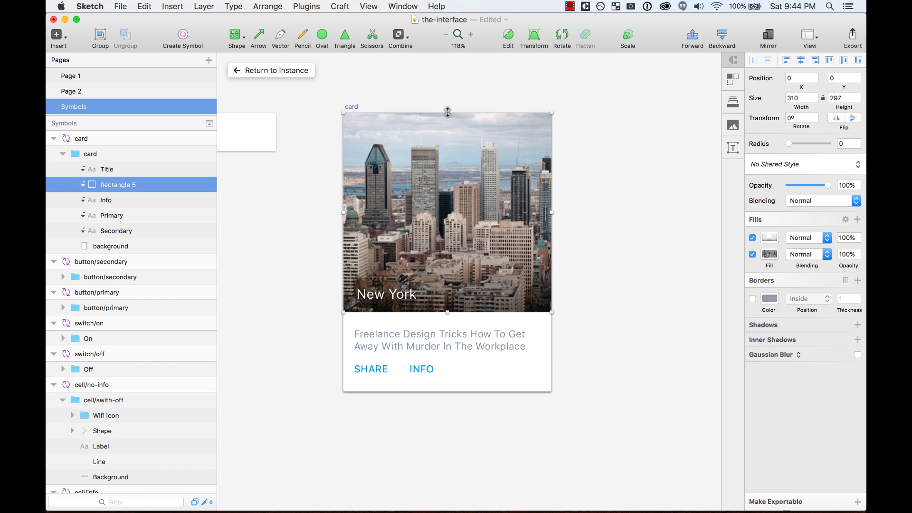
pyautogui.moveTo(447, 112); pyautogui.dragTo(451, 173)
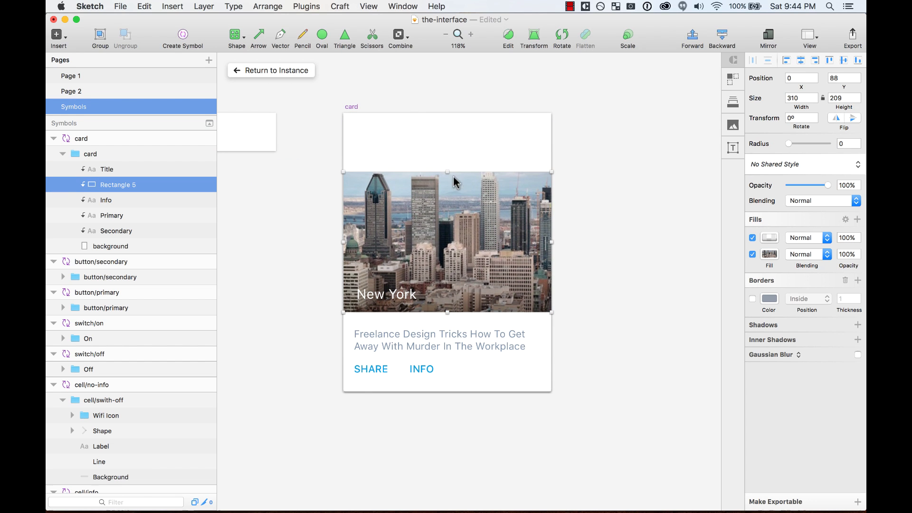
# Shrink the card symbol's artboard from its upper edge to a height of 324 and return to the instance.
pyautogui.click(354, 108)
pyautogui.moveTo(447, 113); pyautogui.dragTo(449, 174)
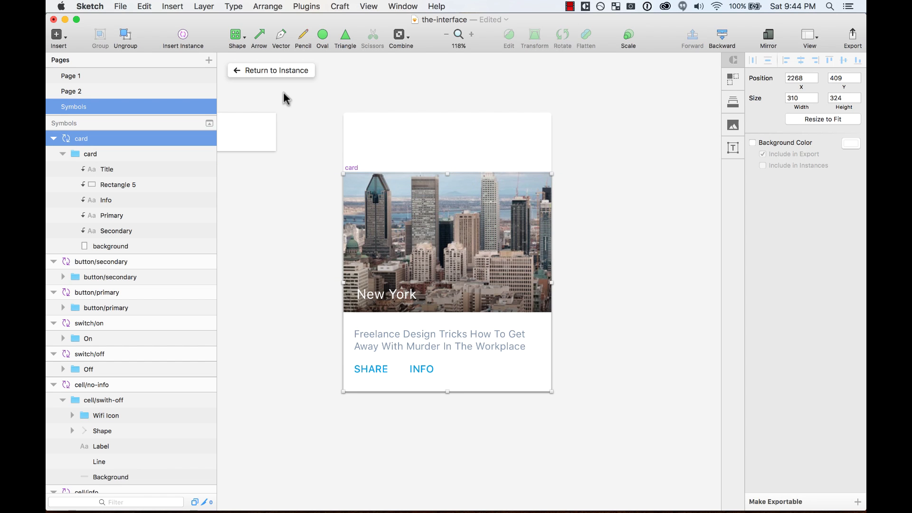
pyautogui.click(272, 70)
# Move the Boston and Chicago cards up together to a Y position of 845 and deselect them.
pyautogui.moveTo(359, 175); pyautogui.dragTo(560, 359)
pyautogui.click(394, 315)
pyautogui.keyDown('shift'); pyautogui.click(501, 312); pyautogui.keyUp('shift')
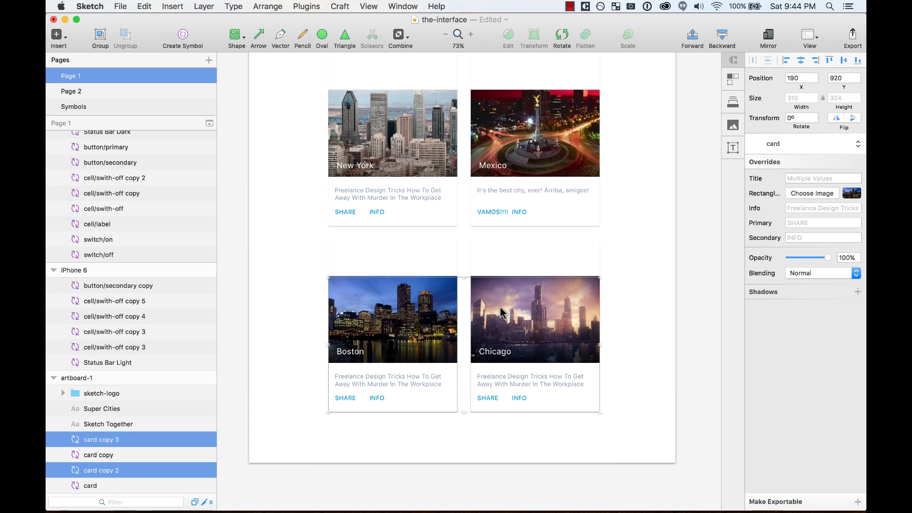
pyautogui.moveTo(501, 313); pyautogui.dragTo(541, 278)
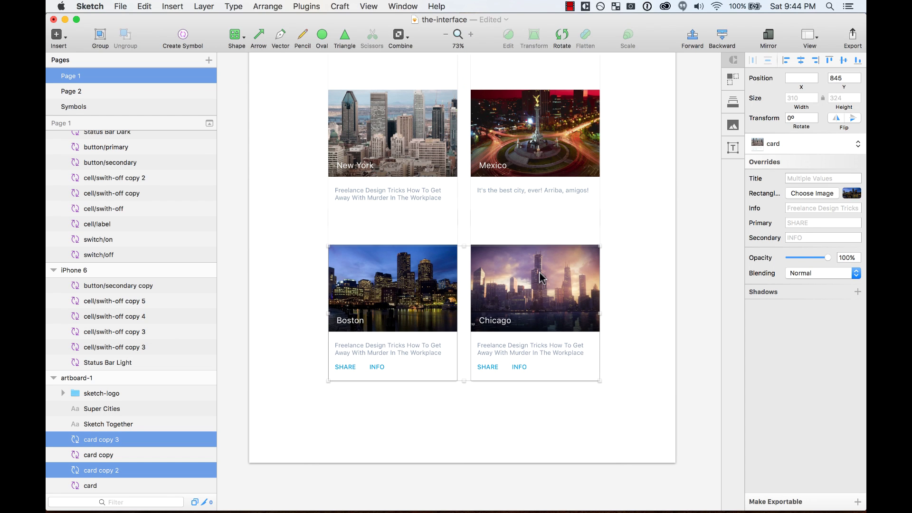
pyautogui.click(259, 184)
# Reopen the card symbol master and shorten its background rectangle from the upper edge to a height of about 327.
pyautogui.click(351, 183)
pyautogui.doubleClick(409, 124)
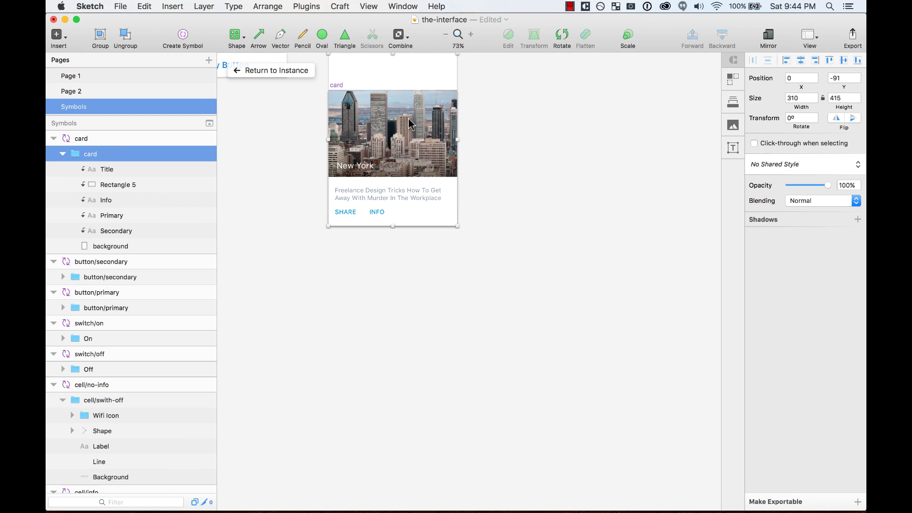
pyautogui.scroll(3, 379, 190)
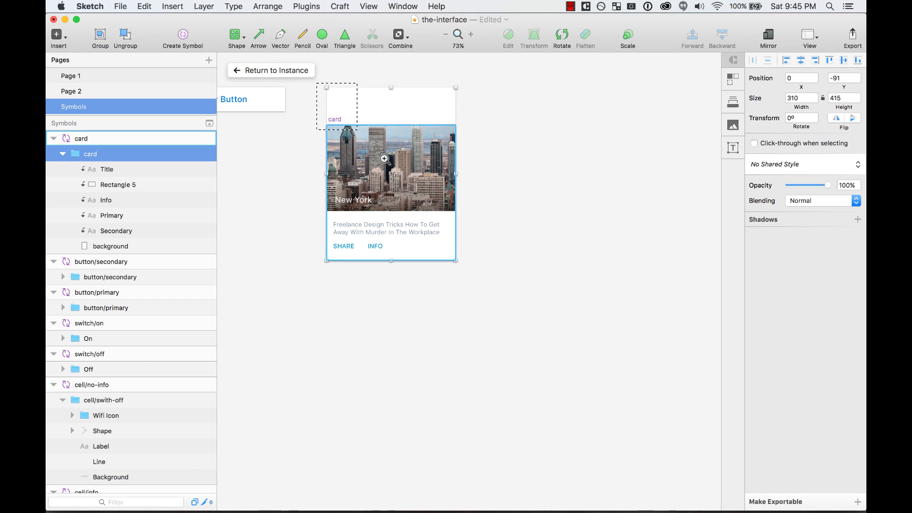
pyautogui.press('super+2')
pyautogui.click(263, 161)
pyautogui.scroll(3, 347, 116)
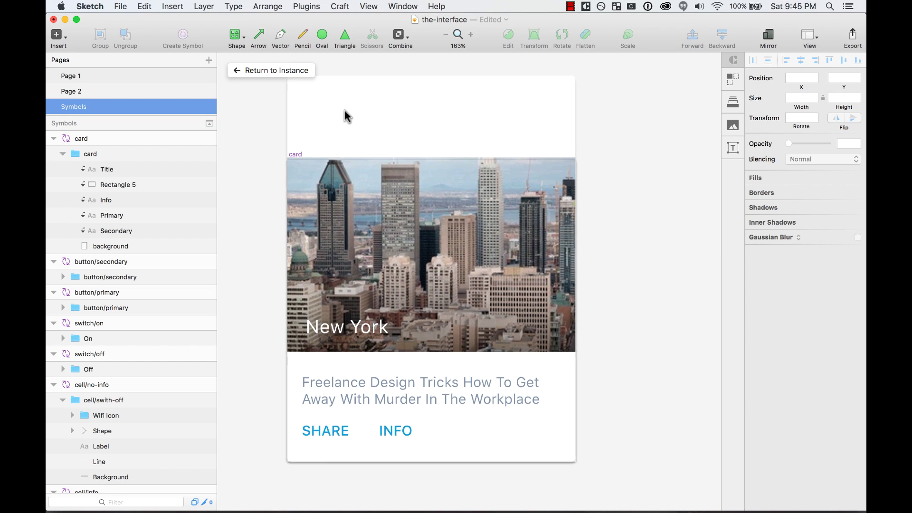
pyautogui.click(317, 192)
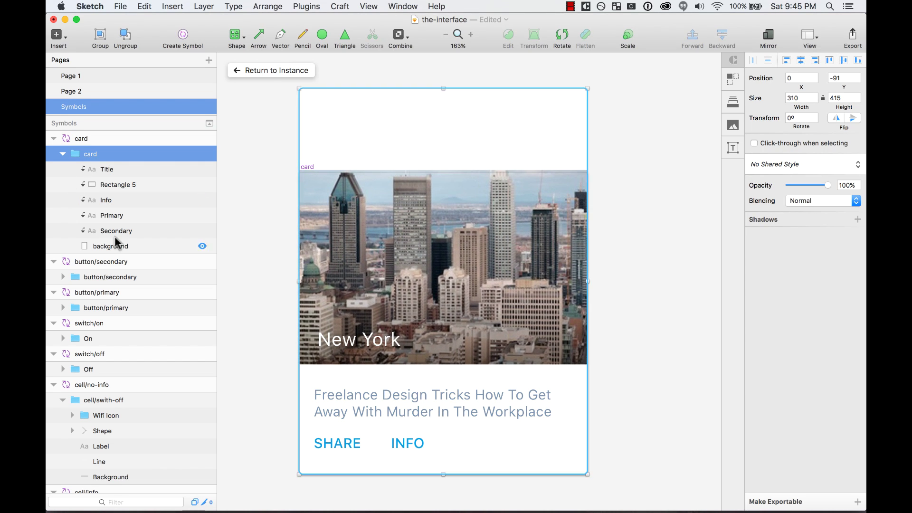
pyautogui.click(114, 246)
pyautogui.moveTo(443, 89); pyautogui.dragTo(449, 175)
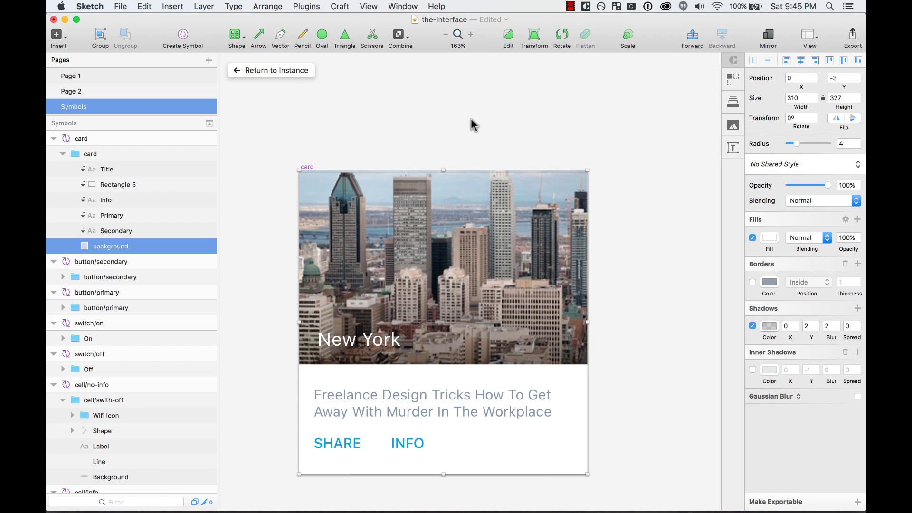
pyautogui.click(471, 118)
# Set the Y position of the image rectangle in the card symbol to 0.
pyautogui.click(394, 228)
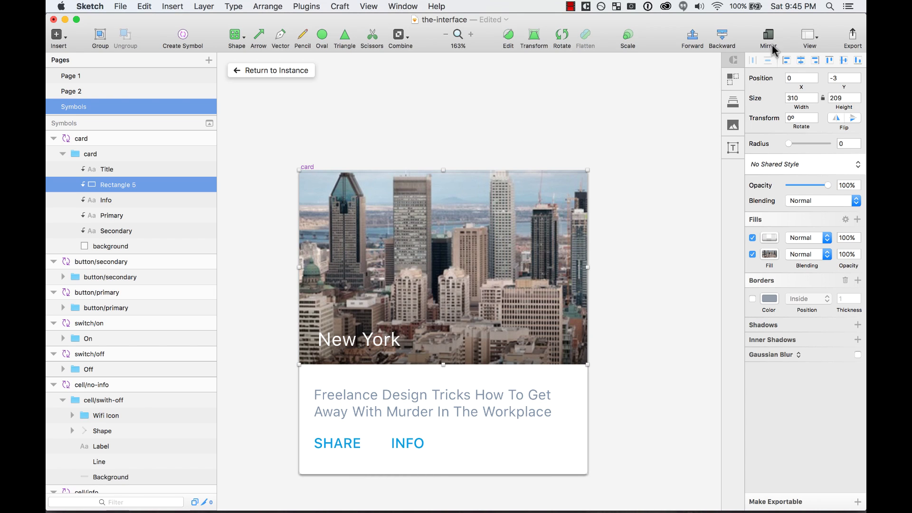
pyautogui.click(843, 79)
pyautogui.write('0')
pyautogui.press('Return')
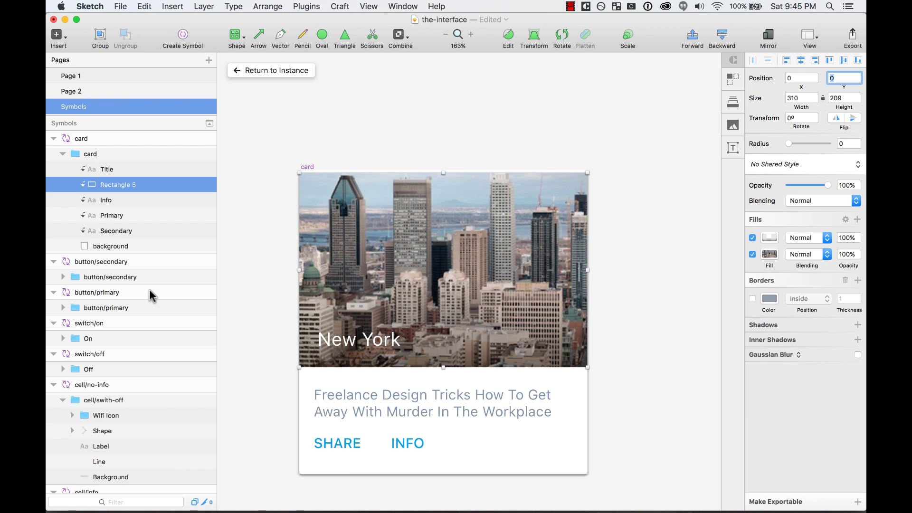
# Set the card symbol's background rectangle to Y position 0 and height 324, and return to the instance.
pyautogui.click(129, 247)
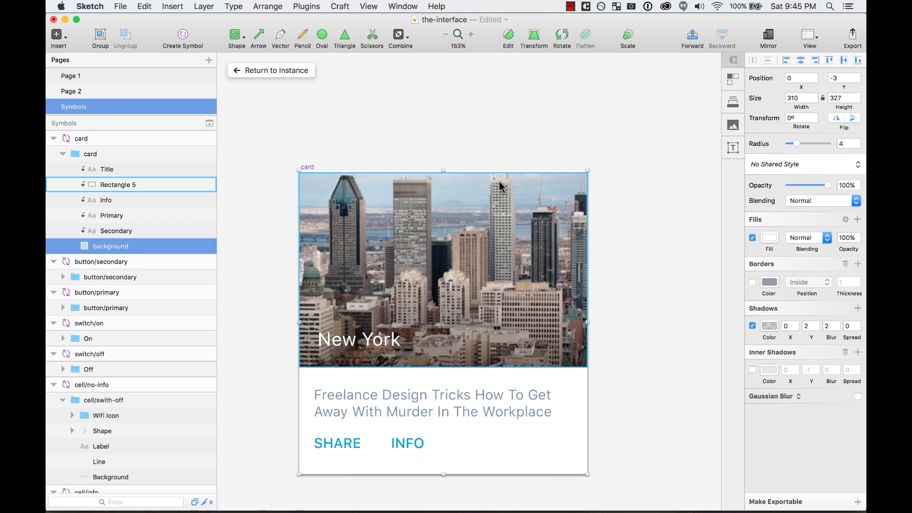
pyautogui.click(839, 78)
pyautogui.write('0')
pyautogui.press('Return')
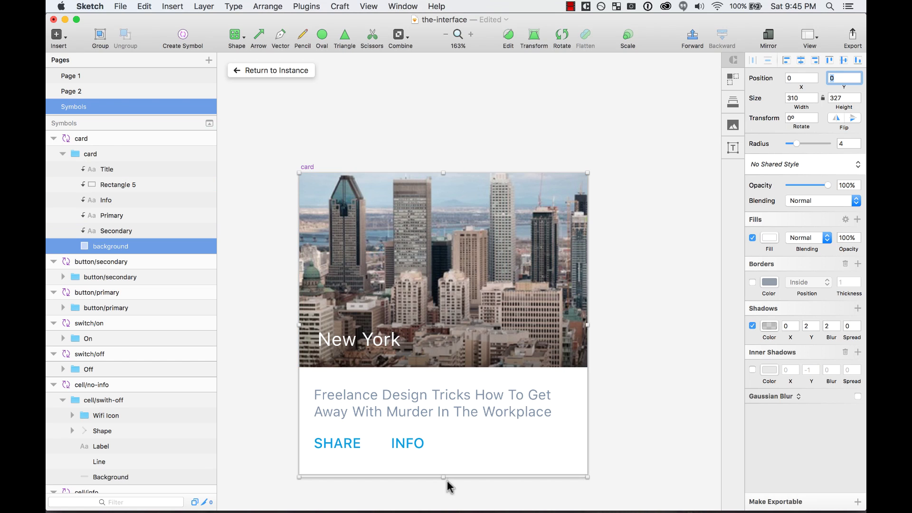
pyautogui.moveTo(445, 477); pyautogui.dragTo(444, 473)
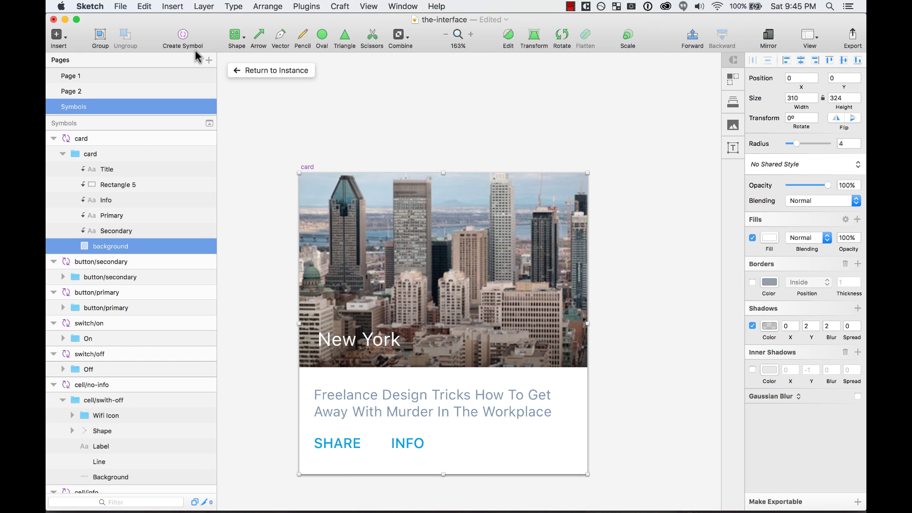
pyautogui.click(244, 69)
pyautogui.click(662, 148)
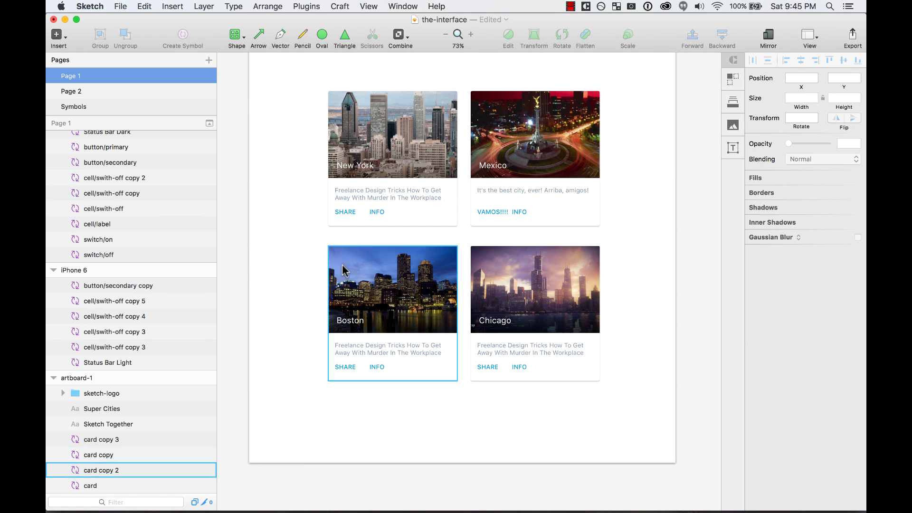
# Move the Boston and Chicago cards further up to a Y position of 825 and deselect them.
pyautogui.click(523, 294)
pyautogui.keyDown('shift'); pyautogui.click(410, 285); pyautogui.keyUp('shift')
pyautogui.moveTo(410, 285); pyautogui.dragTo(409, 277)
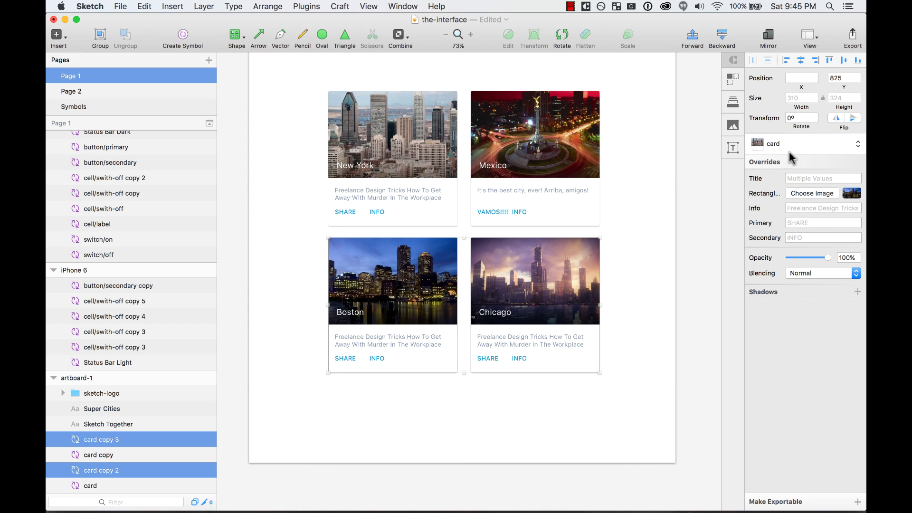
pyautogui.click(611, 181)
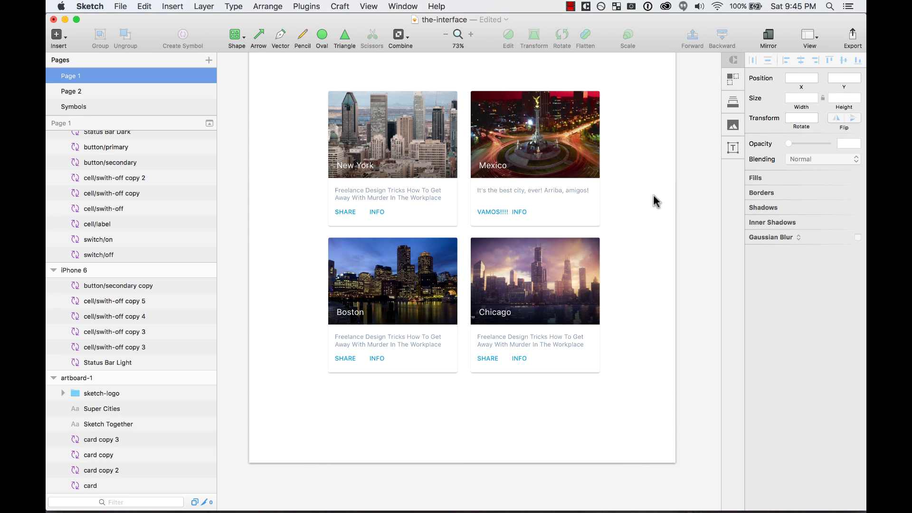
# Move the Mexico and Chicago cards left together to an X position of 522 and deselect them.
pyautogui.click(537, 285)
pyautogui.keyDown('shift'); pyautogui.click(543, 143); pyautogui.keyUp('shift')
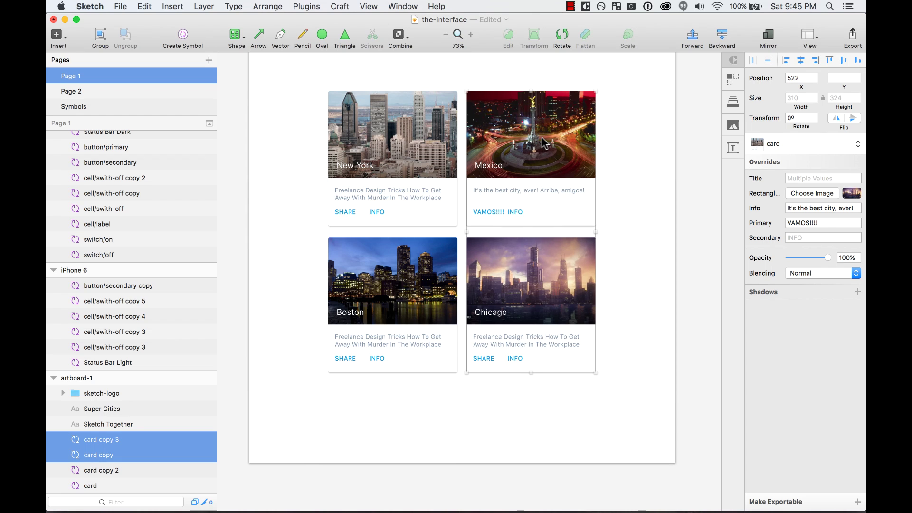
pyautogui.click(621, 138)
# Change the Title text in the card symbol master to Bold weight, return to the instance and deselect everything.
pyautogui.doubleClick(486, 173)
pyautogui.click(418, 193)
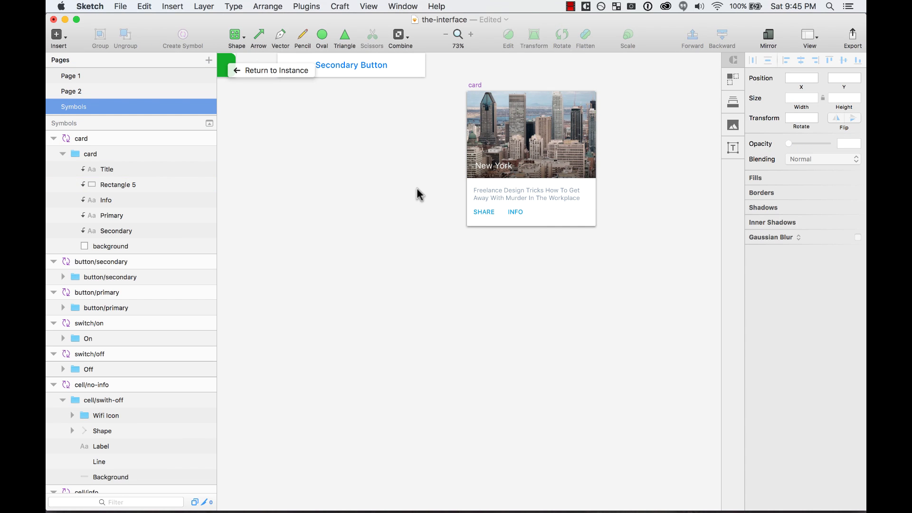
pyautogui.doubleClick(494, 166)
pyautogui.click(812, 180)
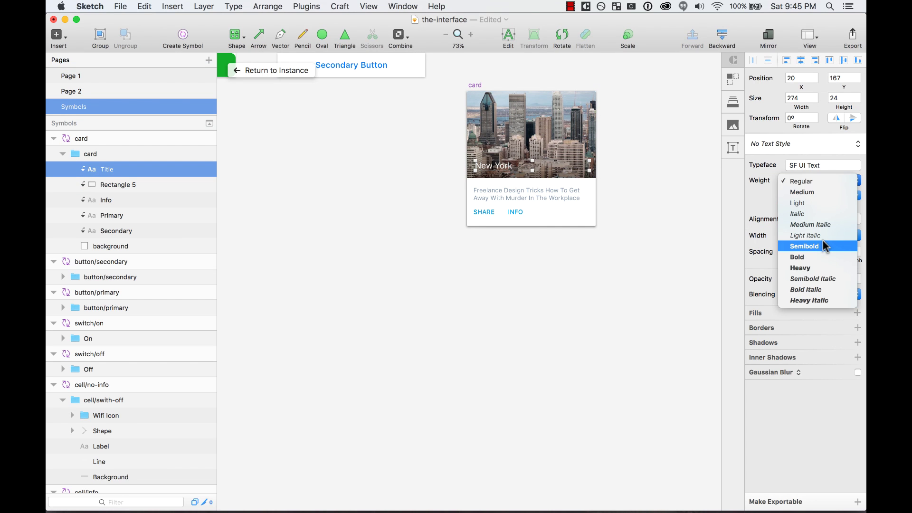
pyautogui.click(826, 257)
pyautogui.click(303, 73)
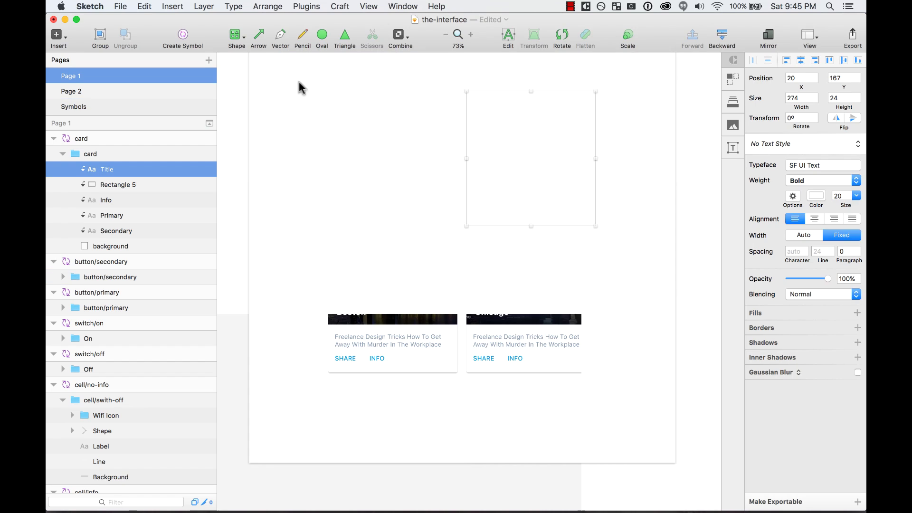
pyautogui.press('Escape')
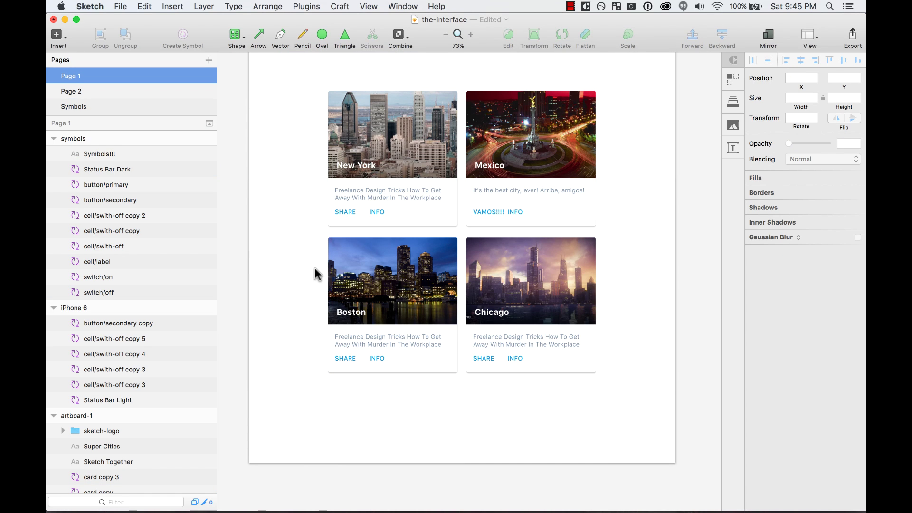